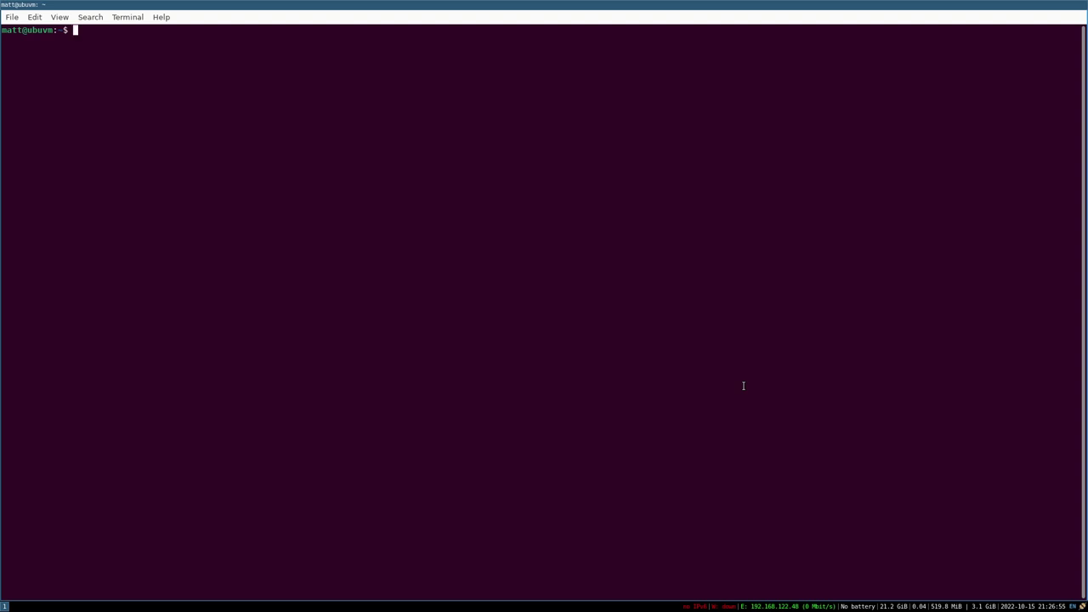
Step: Enter 'sudo apt install i3blocks' at the prompt but leave it unrun
{"action": "type", "text": "sudo apt install i3blocks"}
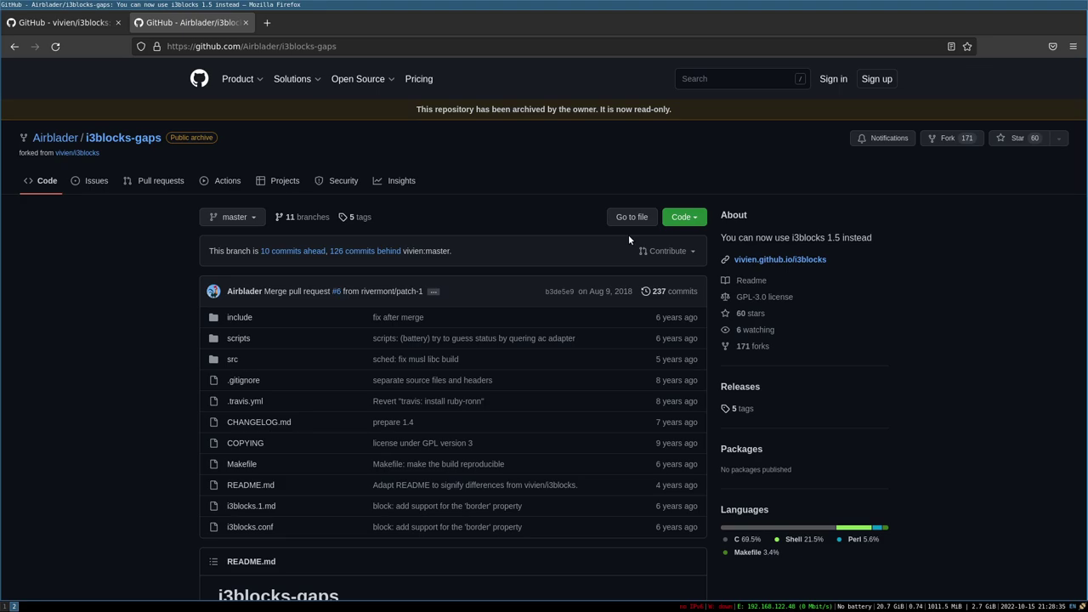
Step: Compare the vivien/i3blocks page with i3blocks-gaps, ending on the i3blocks-gaps README
{"action": "left_click", "coordinate": [59, 22]}
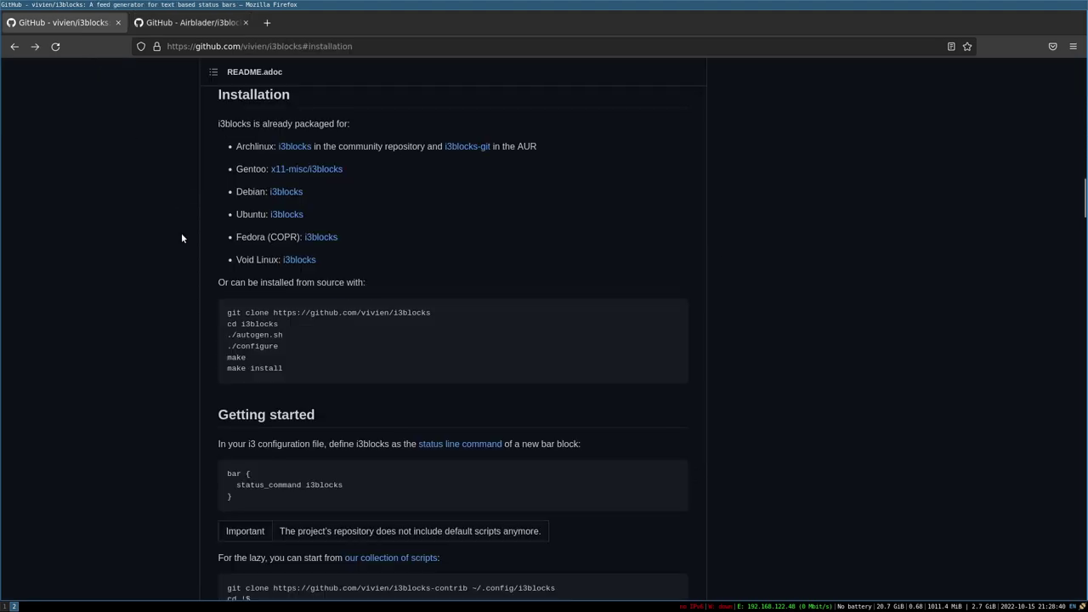
{"action": "scroll", "coordinate": [181, 240], "scroll_direction": "up", "scroll_amount": 10}
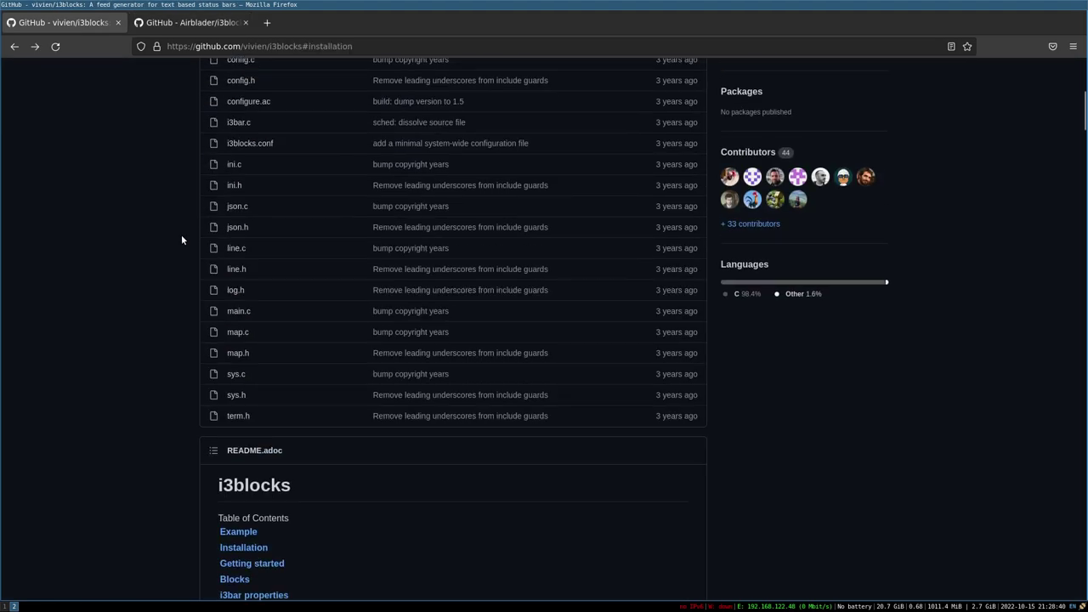
{"action": "scroll", "coordinate": [190, 282], "scroll_direction": "down", "scroll_amount": 1}
{"action": "scroll", "coordinate": [189, 282], "scroll_direction": "down", "scroll_amount": 7}
{"action": "scroll", "coordinate": [189, 284], "scroll_direction": "up", "scroll_amount": 15}
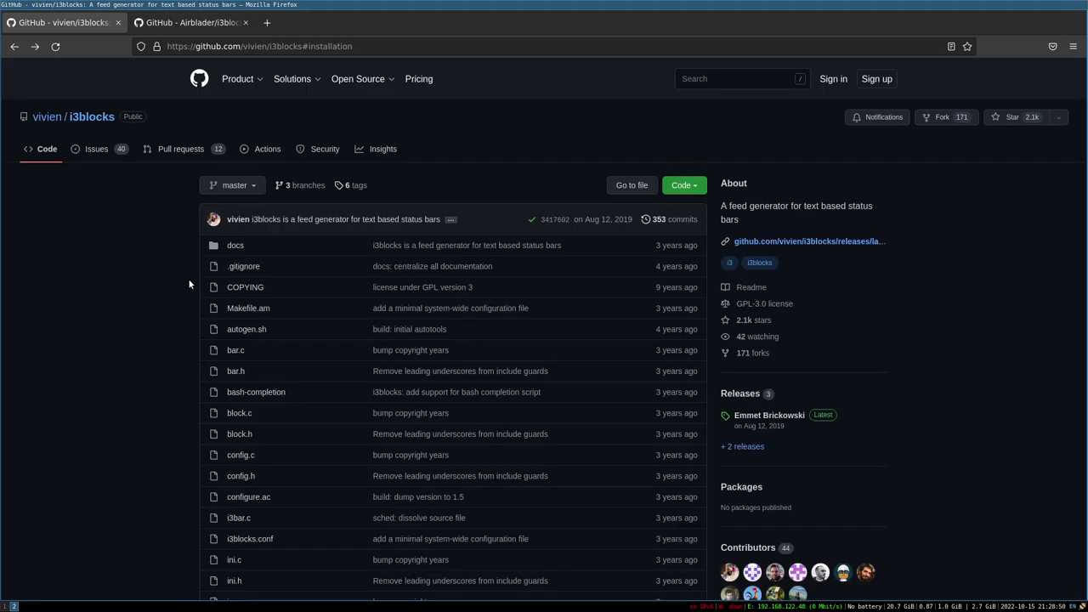
{"action": "left_click", "coordinate": [191, 23]}
{"action": "scroll", "coordinate": [146, 255], "scroll_direction": "down", "scroll_amount": 1}
{"action": "scroll", "coordinate": [145, 266], "scroll_direction": "down", "scroll_amount": 5}
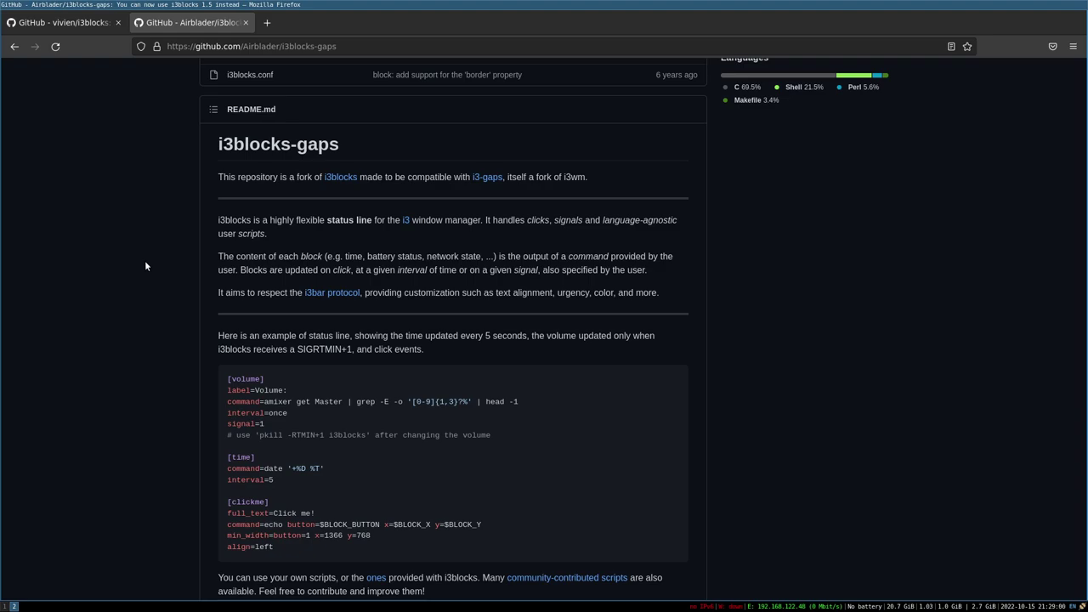
Step: In a new tiled terminal, try 'sudo apt install i3blocks-gaps', which finds no package
{"action": "key", "text": "super+Return"}
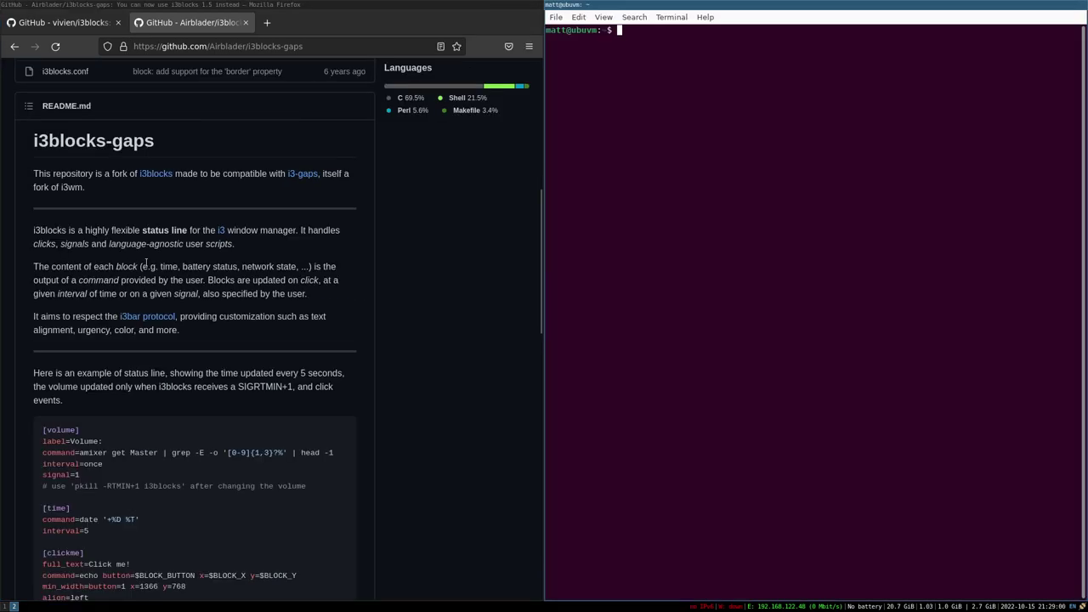
{"action": "type", "text": "sudo apt install"}
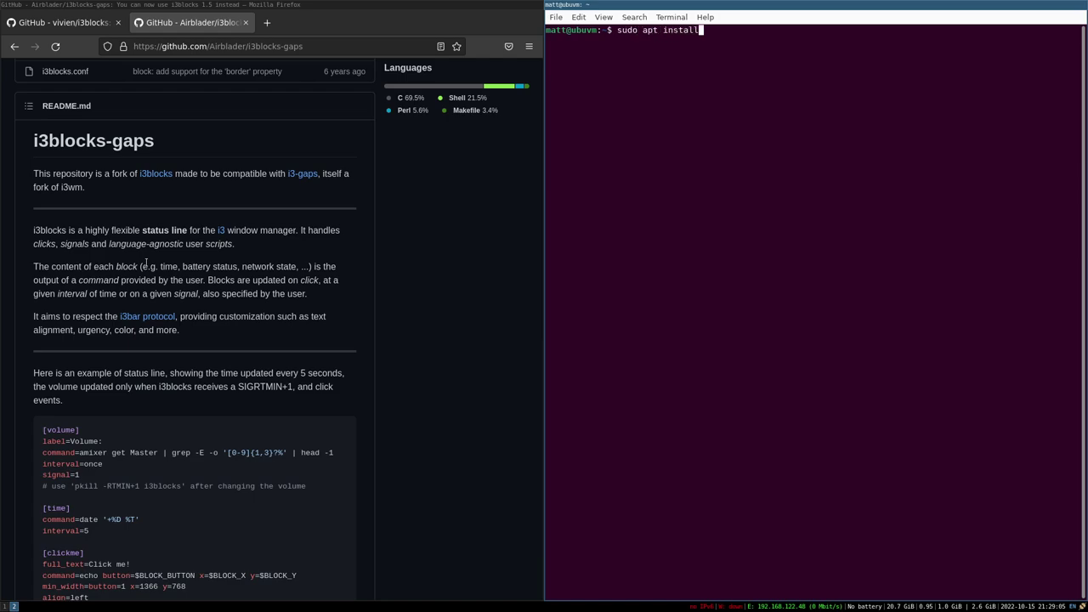
{"action": "type", "text": " i3blocsks"}
{"action": "key", "text": "BackSpace"}
{"action": "key", "text": "BackSpace"}
{"action": "key", "text": "BackSpace"}
{"action": "key", "text": "BackSpace"}
{"action": "type", "text": "cks-gaps"}
{"action": "key", "text": "Return"}
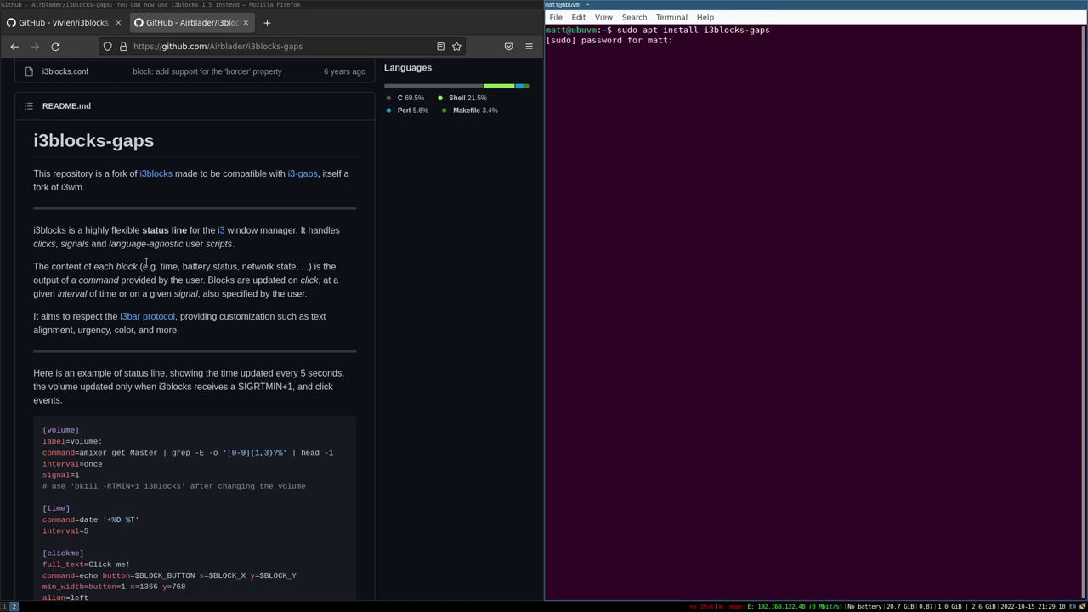
{"action": "key", "text": "Return"}
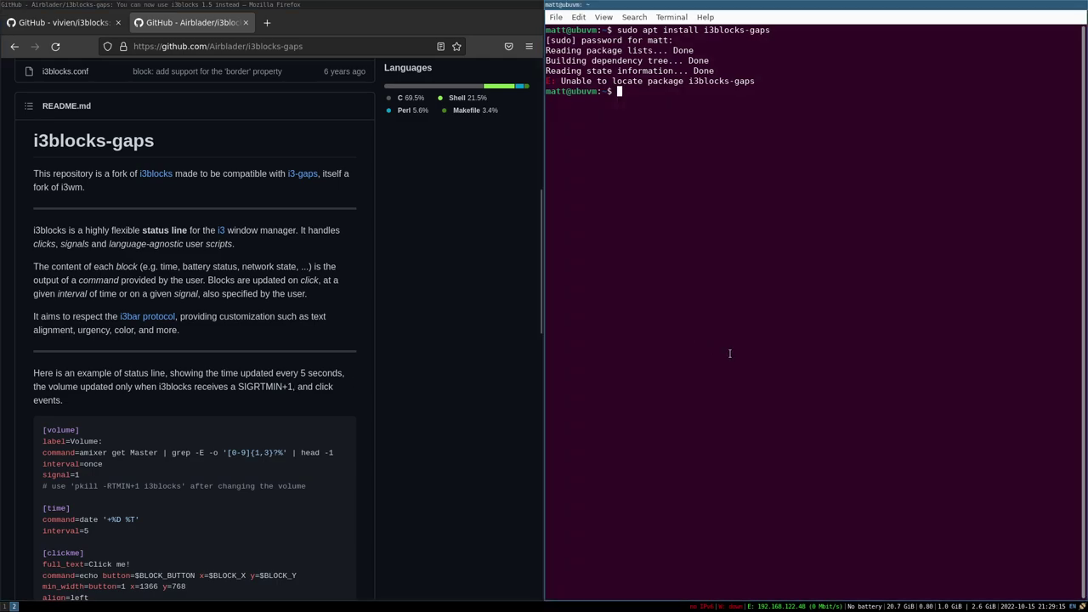
Step: In the Downloads folder, paste the README's git clone command for i3blocks-gaps
{"action": "type", "text": "cd Downl"}
{"action": "key", "text": "Tab"}
{"action": "key", "text": "Return"}
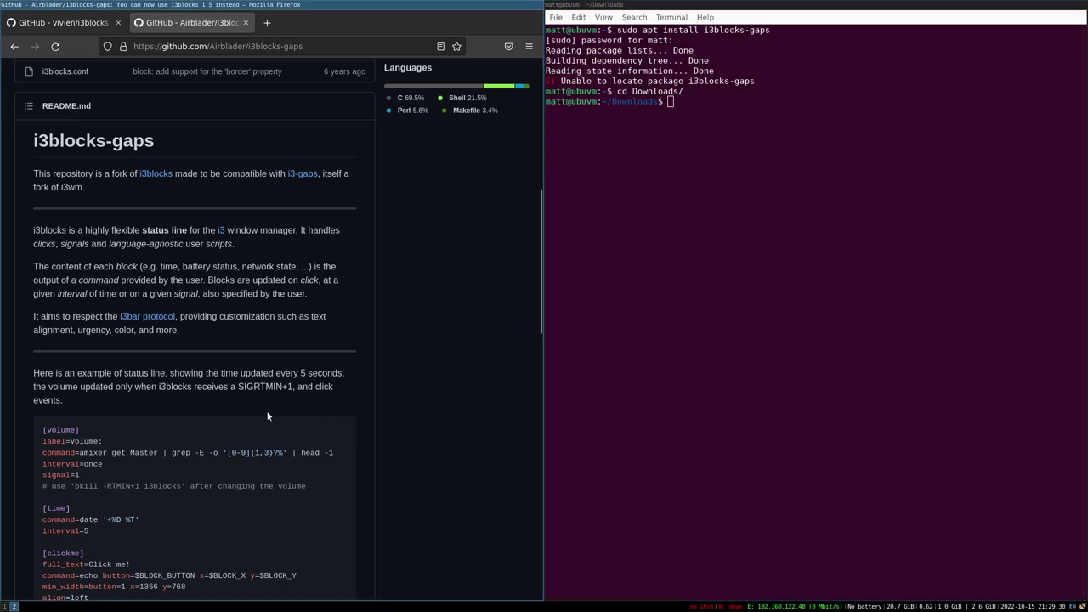
{"action": "scroll", "coordinate": [267, 415], "scroll_direction": "down", "scroll_amount": 10}
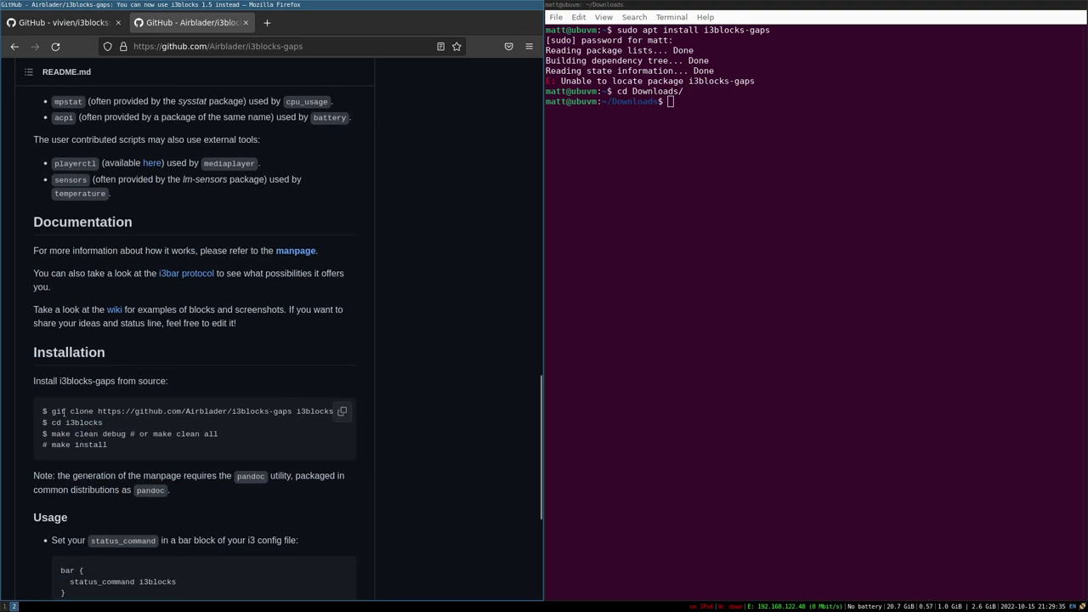
{"action": "left_click_drag", "start_coordinate": [49, 412], "coordinate": [208, 411]}
{"action": "left_click", "coordinate": [128, 411]}
{"action": "left_click_drag", "start_coordinate": [53, 411], "coordinate": [333, 412]}
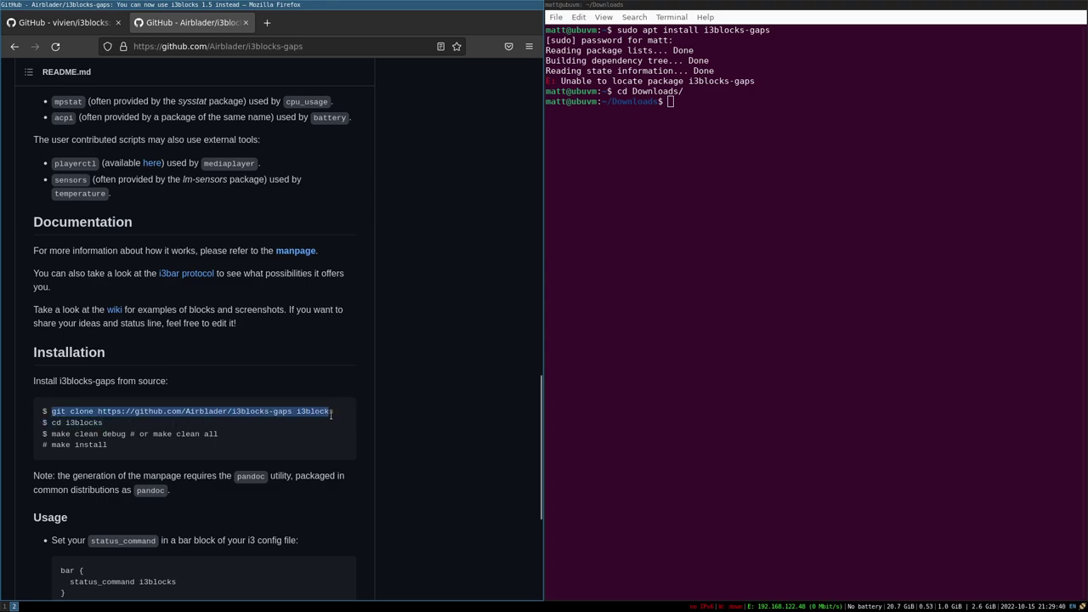
{"action": "middle_click", "coordinate": [758, 180]}
Step: After the clone fails without git, install git and vim with 'sudo apt install git vim'
{"action": "key", "text": "Return"}
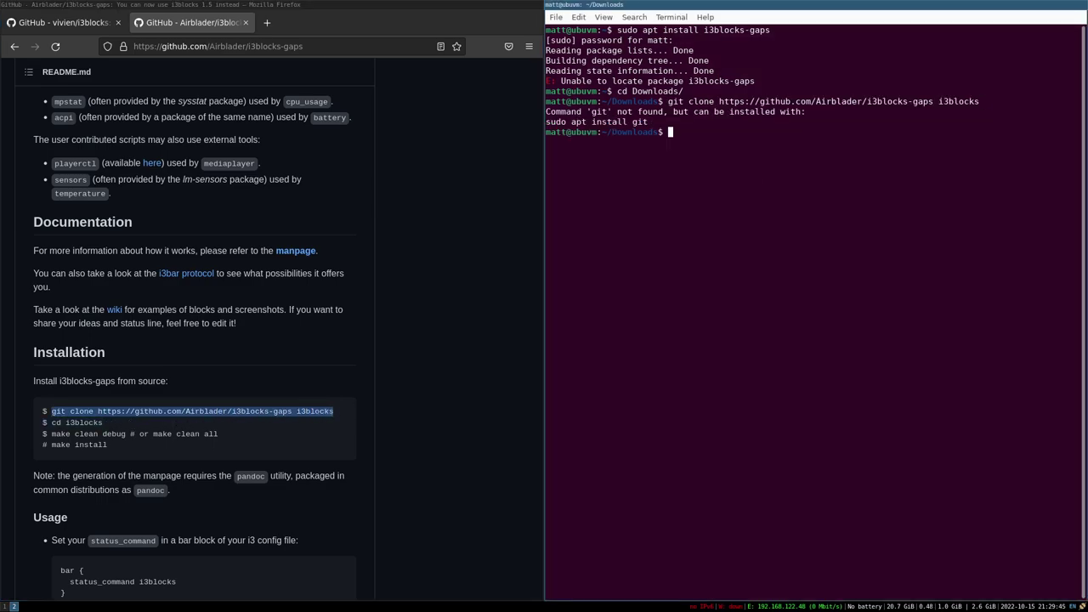
{"action": "type", "text": "sd"}
{"action": "key", "text": "BackSpace"}
{"action": "type", "text": "udo apt install git vim"}
{"action": "key", "text": "Return"}
{"action": "type", "text": "y"}
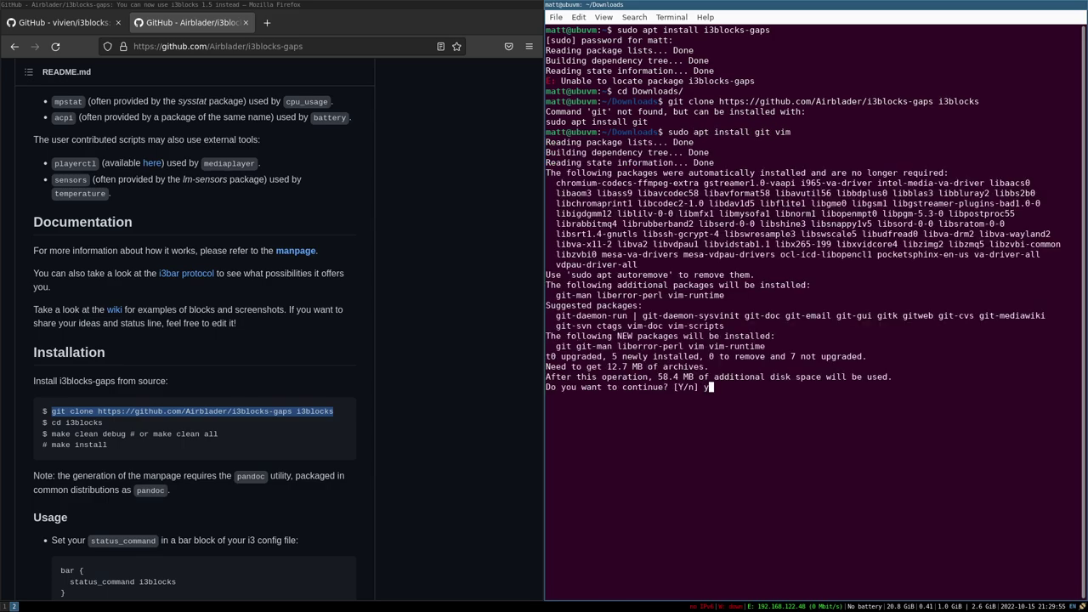
{"action": "key", "text": "Return"}
{"action": "key", "text": "ctrl+l"}
Step: Rerun the git clone, then enter the cloned i3blocks folder and list its contents
{"action": "type", "text": "cd "}
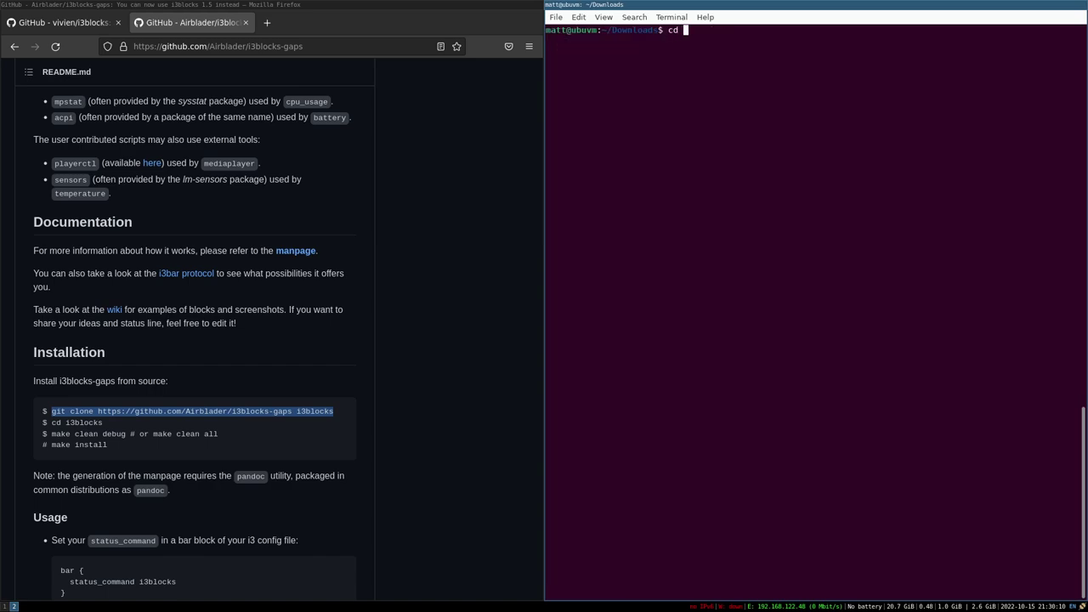
{"action": "type", "text": "i3"}
{"action": "key", "text": "BackSpace"}
{"action": "key", "text": "BackSpace"}
{"action": "key", "text": "BackSpace"}
{"action": "key", "text": "BackSpace"}
{"action": "key", "text": "BackSpace"}
{"action": "type", "text": "git clone https://github.com/Airblader/i3blocks-gaps i3blocks"}
{"action": "key", "text": "Return"}
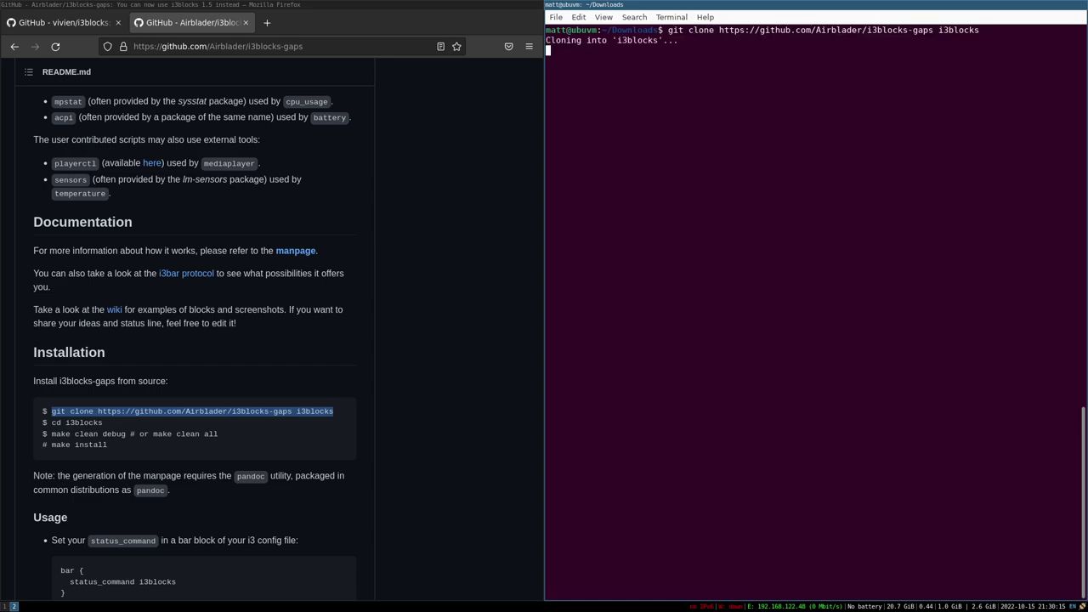
{"action": "type", "text": "cd o3"}
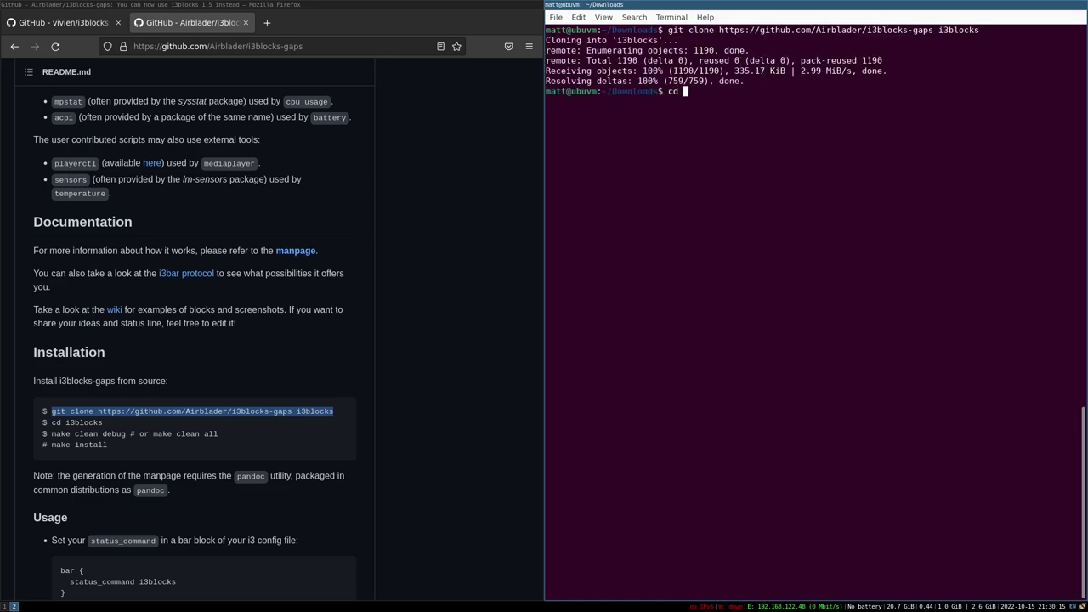
{"action": "key", "text": "BackSpace"}
{"action": "key", "text": "BackSpace"}
{"action": "type", "text": "i3"}
{"action": "key", "text": "Tab"}
{"action": "key", "text": "Return"}
{"action": "type", "text": "ls"}
{"action": "key", "text": "Return"}
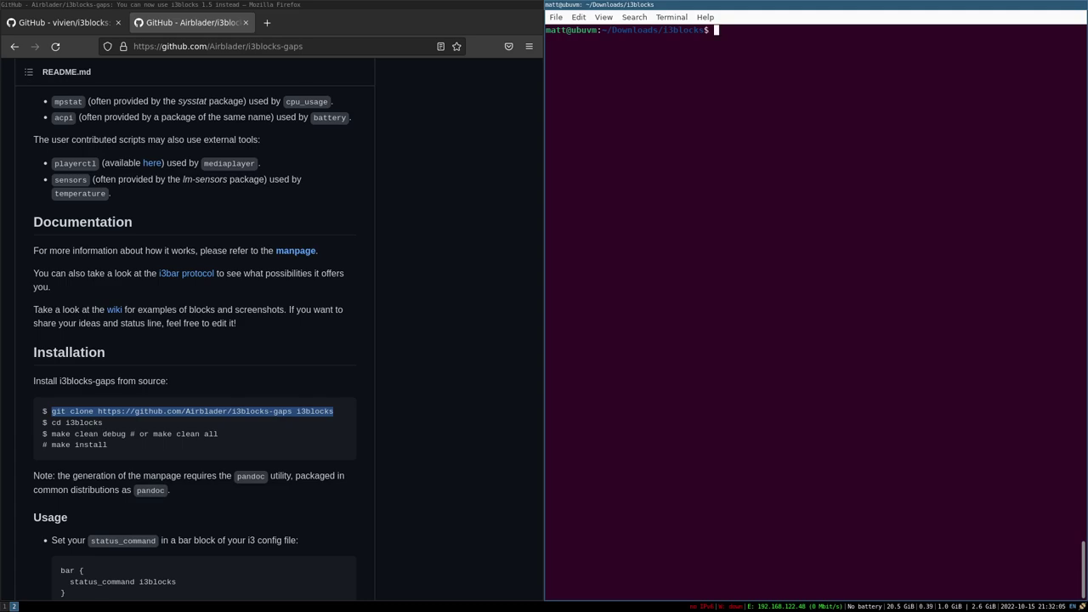
Step: Start typing a build-essential install, then cancel it with Ctrl+C
{"action": "type", "text": "sudo apt install build-ess"}
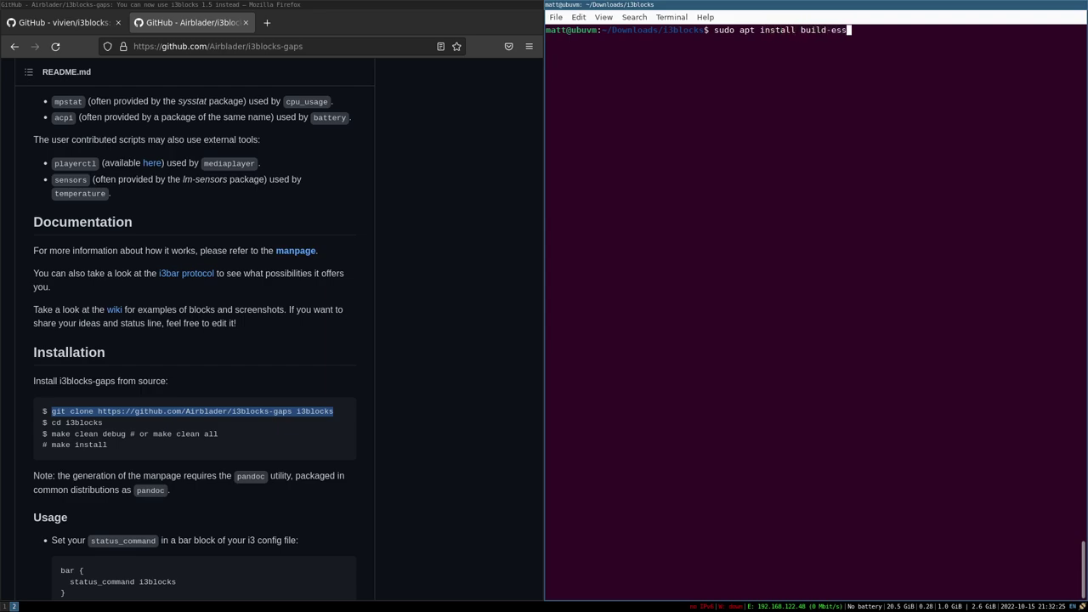
{"action": "key", "text": "Tab"}
{"action": "key", "text": "ctrl+c"}
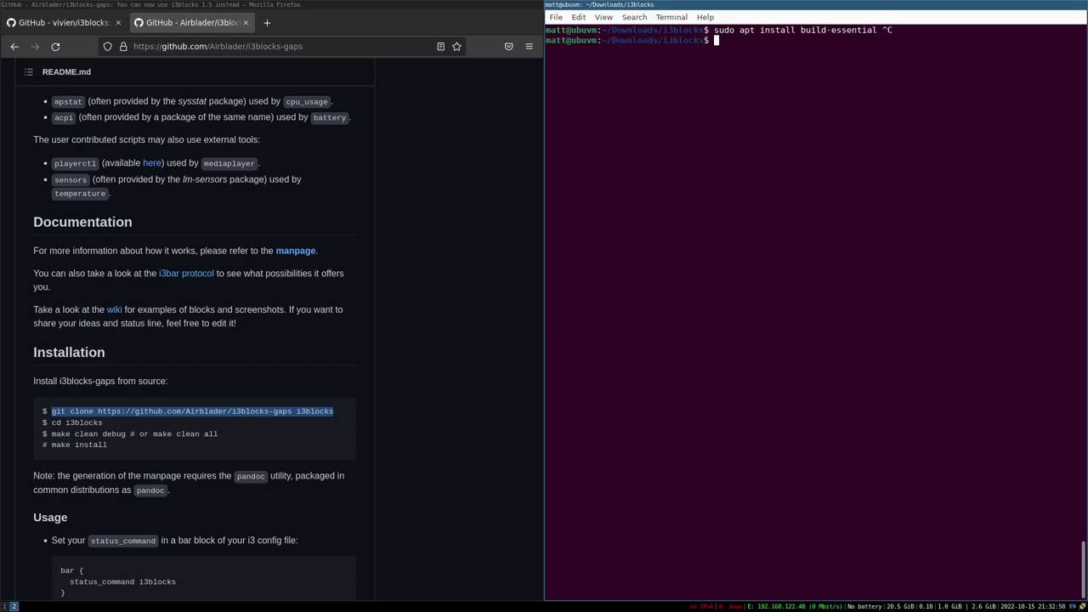
Step: Compile with 'make clean all' and install system-wide with 'sudo make install'
{"action": "type", "text": "make clean all"}
{"action": "key", "text": "Return"}
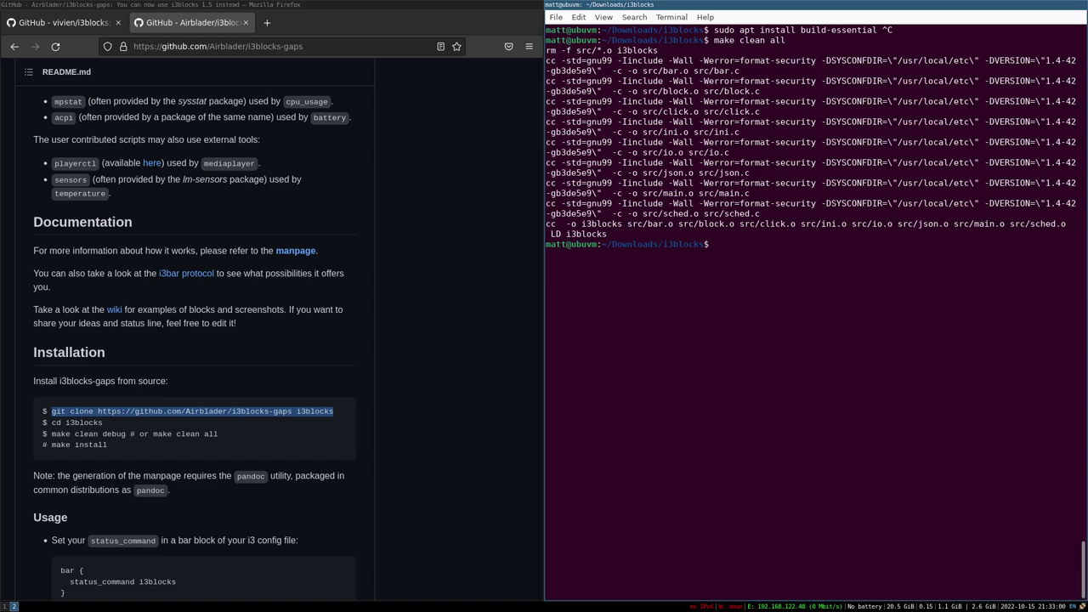
{"action": "type", "text": "sudo make install"}
{"action": "key", "text": "Return"}
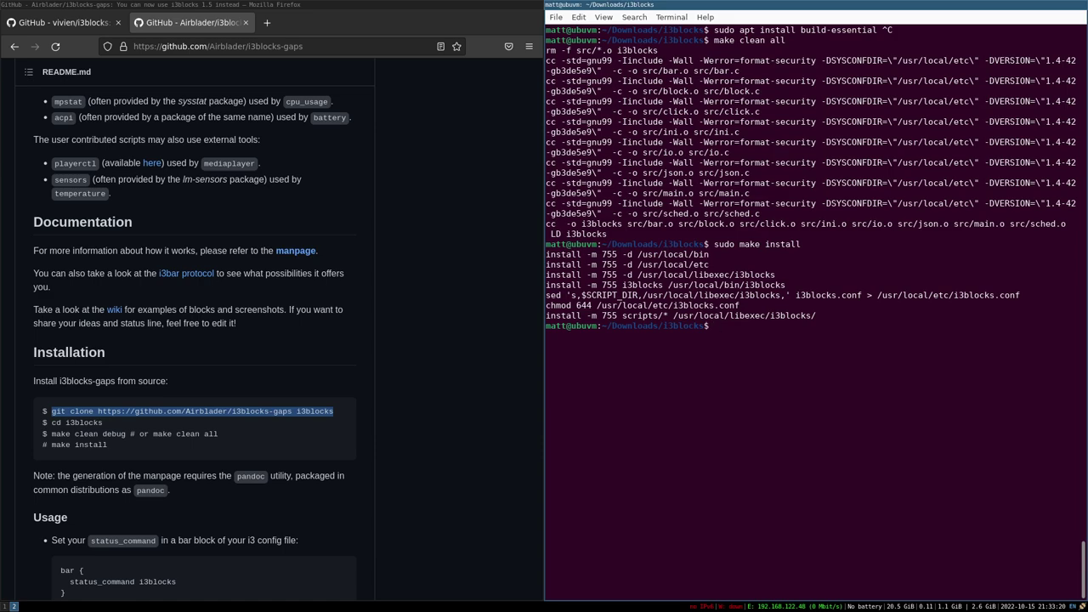
Step: Go to ~/.config, enlarge the terminal text, and list its contents
{"action": "type", "text": "cd"}
{"action": "key", "text": "Return"}
{"action": "type", "text": "cd c"}
{"action": "key", "text": "BackSpace"}
{"action": "type", "text": ".config/"}
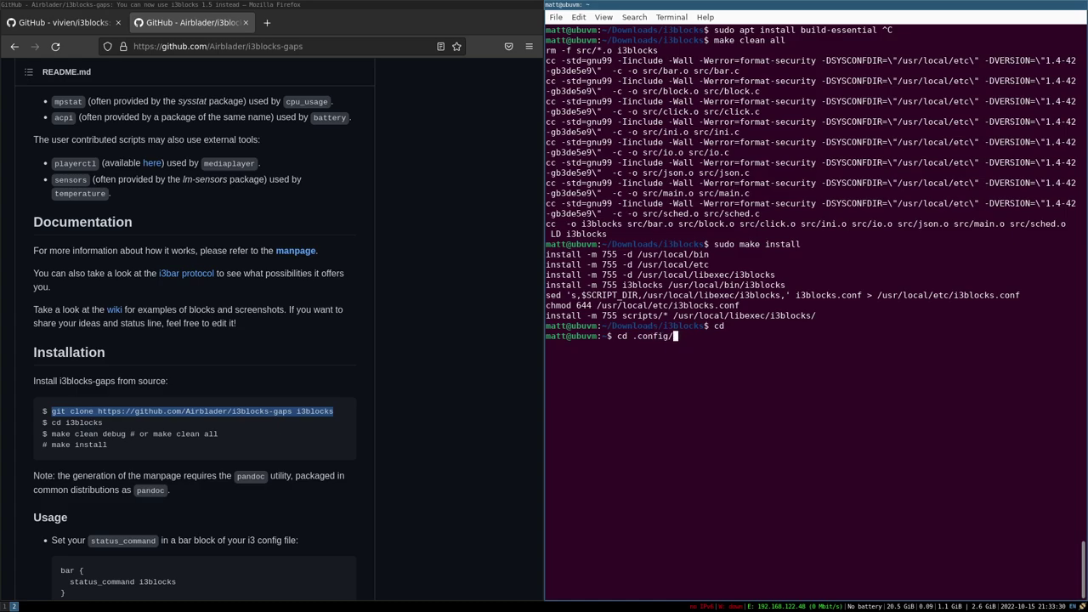
{"action": "key", "text": "Return"}
{"action": "key", "text": "ctrl+plus"}
{"action": "key", "text": "ctrl+plus"}
{"action": "type", "text": "ls"}
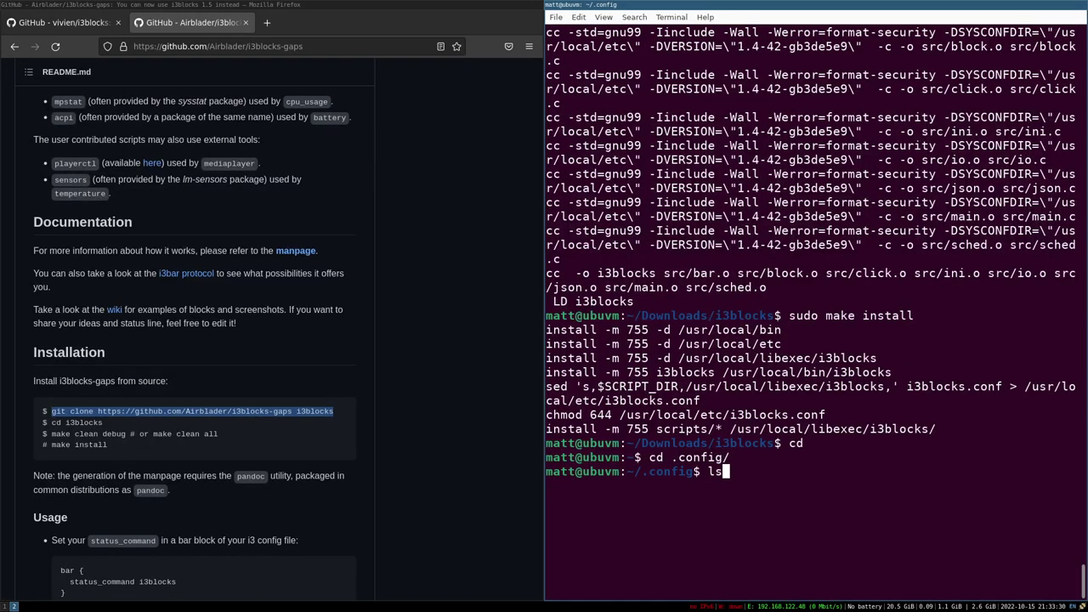
{"action": "key", "text": "Return"}
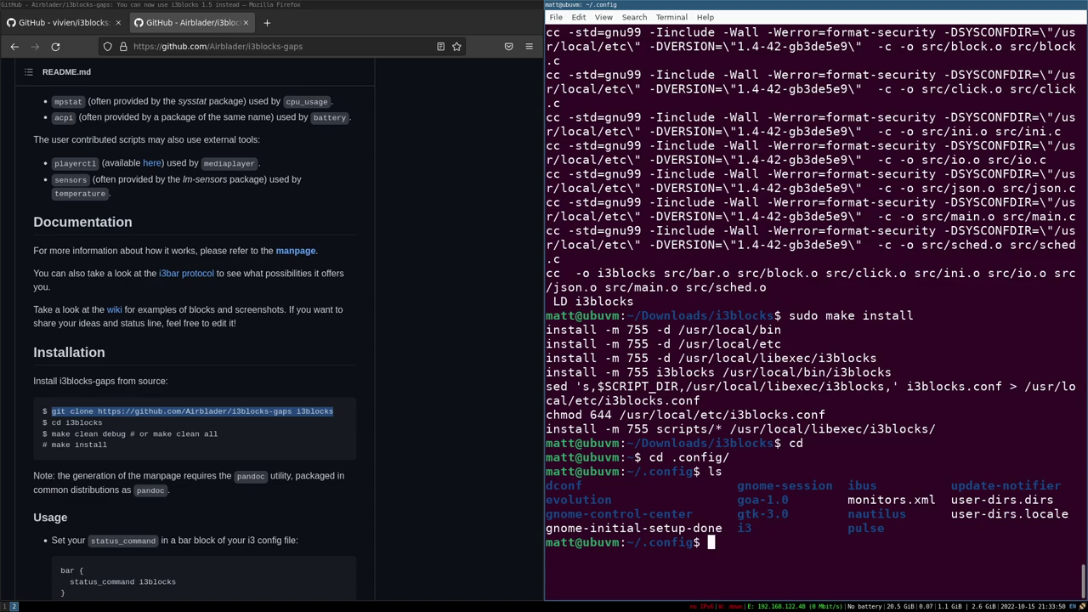
Step: Enter the i3 folder, list it, and open config in vim
{"action": "type", "text": "cd i3/"}
{"action": "key", "text": "Return"}
{"action": "key", "text": "ctrl+l"}
{"action": "type", "text": "ls"}
{"action": "key", "text": "Return"}
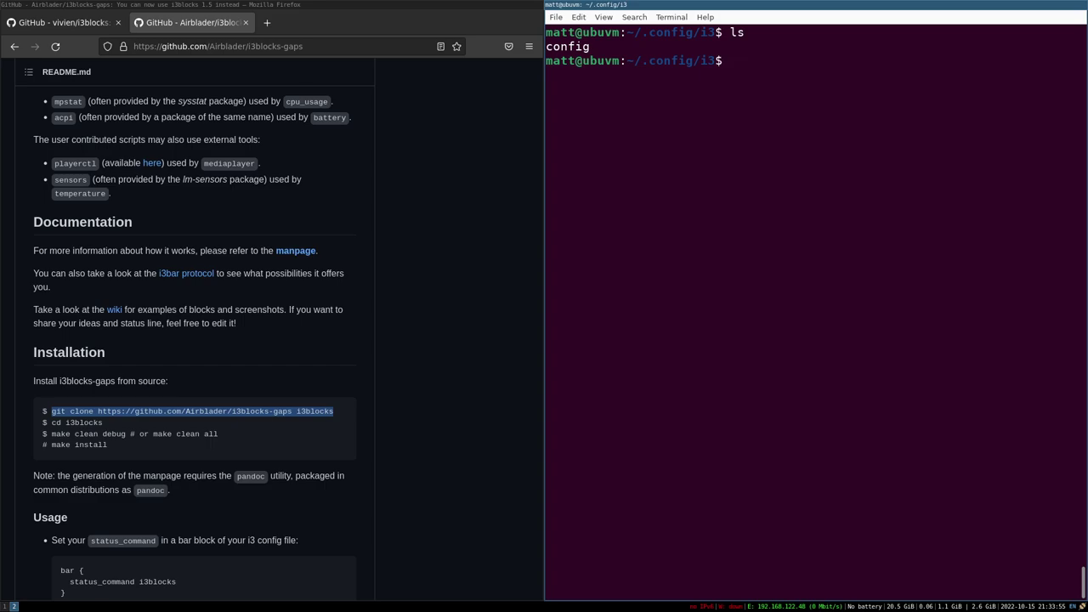
{"action": "type", "text": "vim conf"}
{"action": "key", "text": "Tab"}
{"action": "key", "text": "Return"}
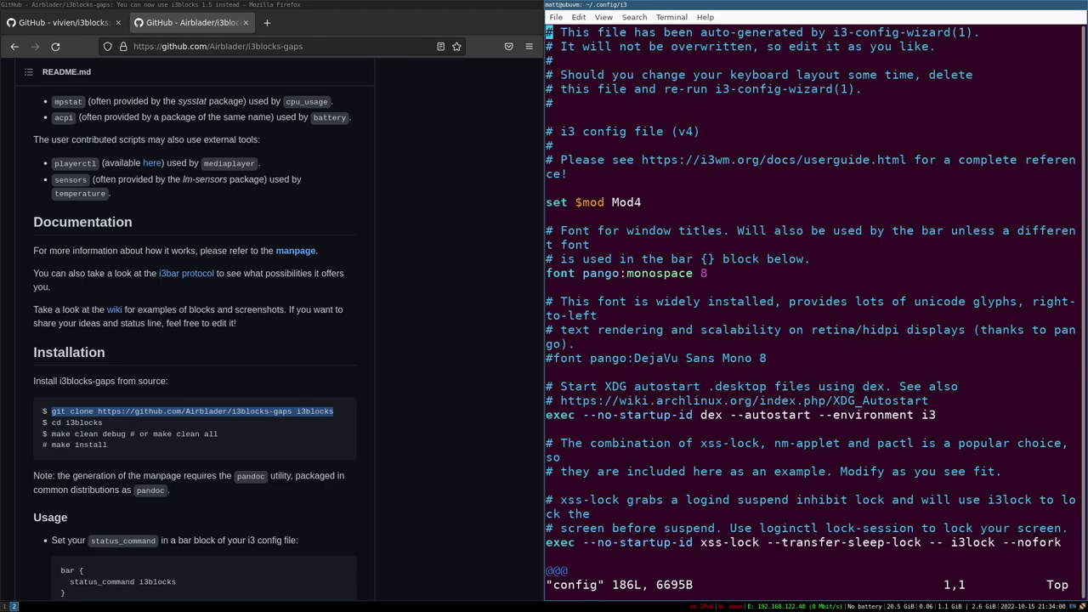
Step: In the bar block, change status_command from i3status to i3blocks
{"action": "key", "text": "j"}
{"action": "key", "text": "j"}
{"action": "key", "text": "j"}
{"action": "key", "text": "j"}
{"action": "key", "text": "j"}
{"action": "key", "text": "j"}
{"action": "key", "text": "j"}
{"action": "key", "text": "j"}
{"action": "key", "text": "j"}
{"action": "key", "text": "j"}
{"action": "key", "text": "j"}
{"action": "key", "text": "j"}
{"action": "key", "text": "j"}
{"action": "key", "text": "j"}
{"action": "key", "text": "j"}
{"action": "key", "text": "j"}
{"action": "key", "text": "shift+g"}
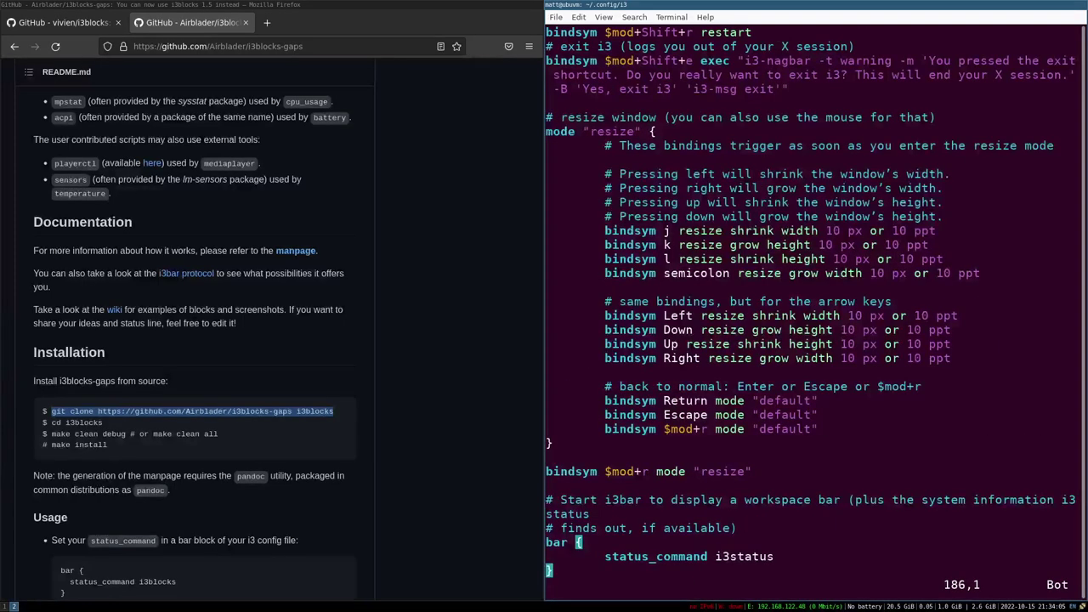
{"action": "key", "text": "k"}
{"action": "key", "text": "k"}
{"action": "key", "text": "j"}
{"action": "key", "text": "l"}
{"action": "key", "text": "l"}
{"action": "key", "text": "l"}
{"action": "key", "text": "l"}
{"action": "key", "text": "l"}
{"action": "key", "text": "l"}
{"action": "key", "text": "l"}
{"action": "key", "text": "l"}
{"action": "key", "text": "l"}
{"action": "key", "text": "l"}
{"action": "key", "text": "l"}
{"action": "key", "text": "l"}
{"action": "key", "text": "l"}
{"action": "key", "text": "l"}
{"action": "key", "text": "l"}
{"action": "key", "text": "l"}
{"action": "key", "text": "l"}
{"action": "key", "text": "l"}
{"action": "key", "text": "l"}
{"action": "key", "text": "l"}
{"action": "key", "text": "l"}
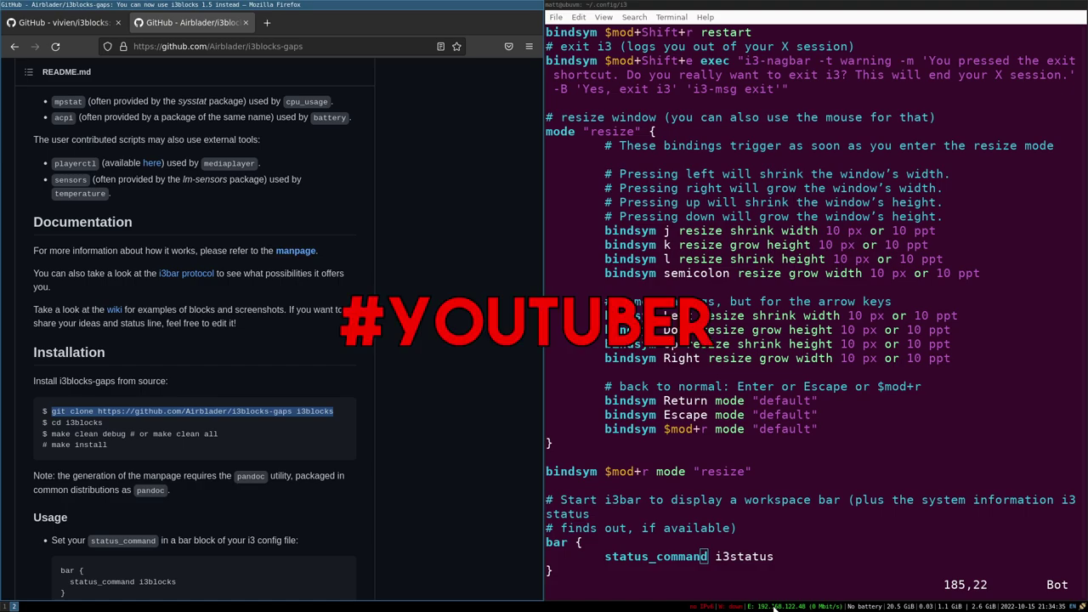
{"action": "key", "text": "w"}
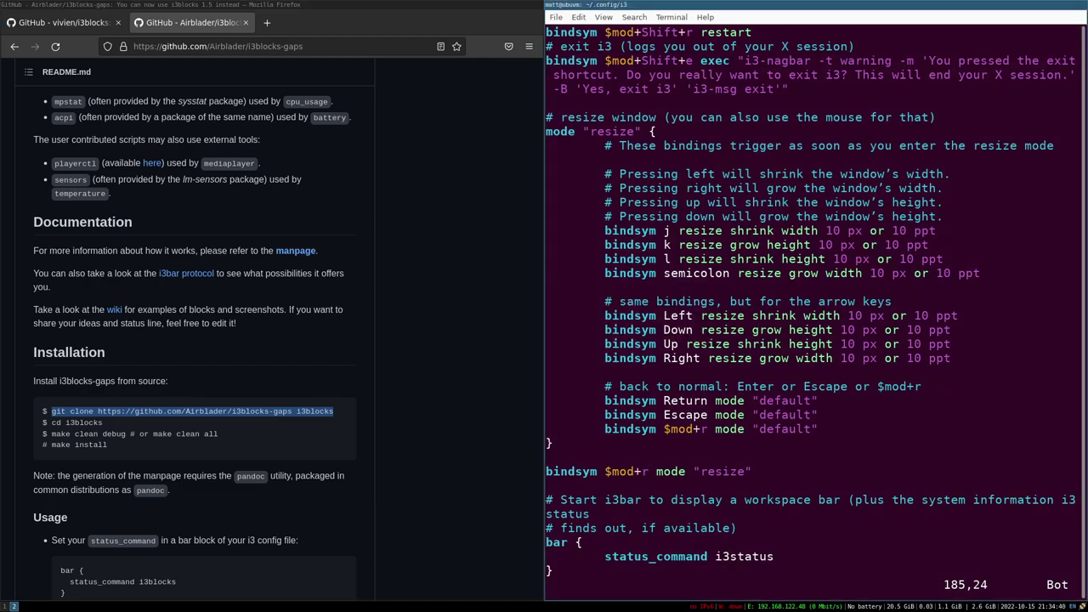
{"action": "key", "text": "c"}
{"action": "key", "text": "w"}
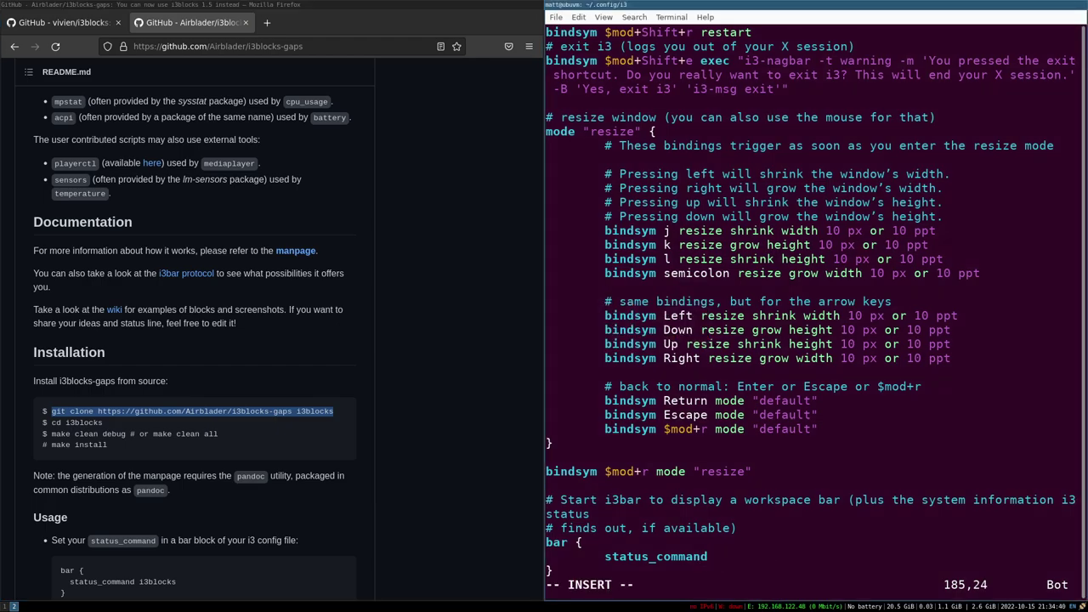
{"action": "type", "text": "i3blocks"}
{"action": "key", "text": "Escape"}
Step: Save the config with :w and restart i3 to load the i3blocks bar
{"action": "type", "text": ":w"}
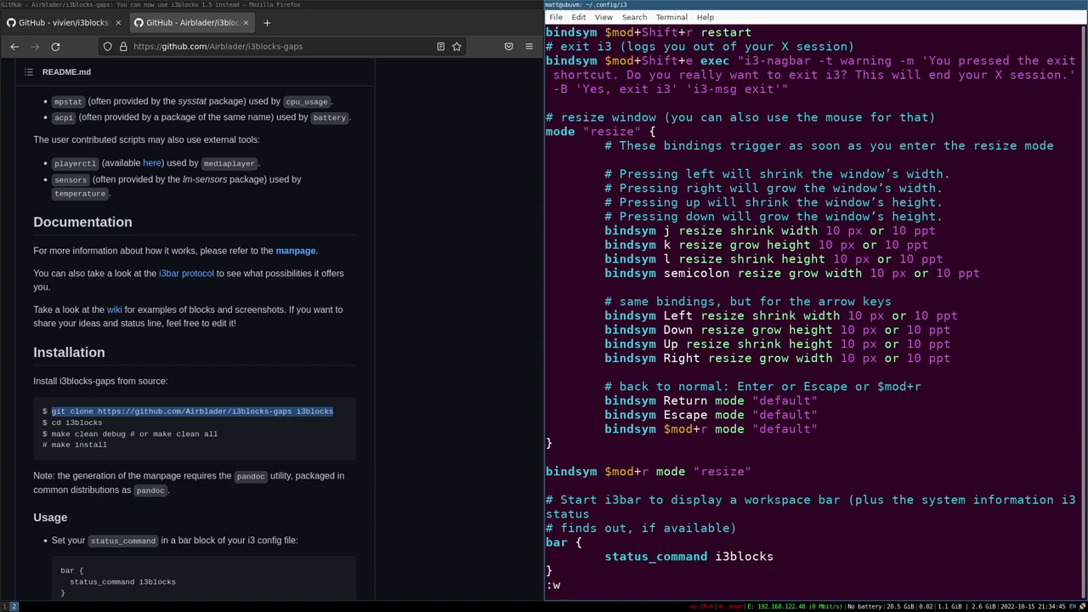
{"action": "key", "text": "Return"}
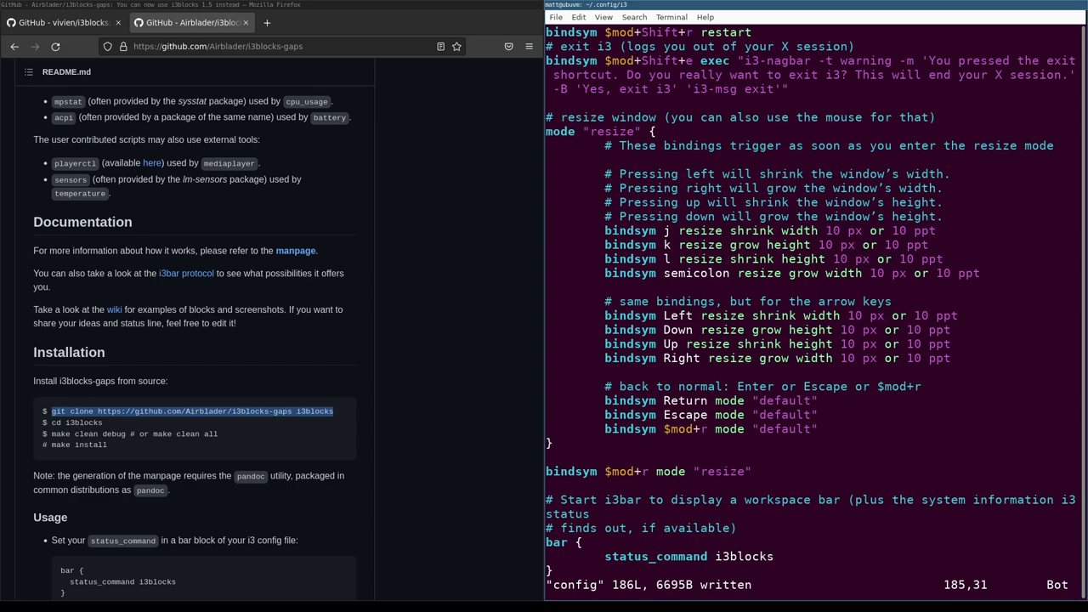
{"action": "key", "text": "super+shift+r"}
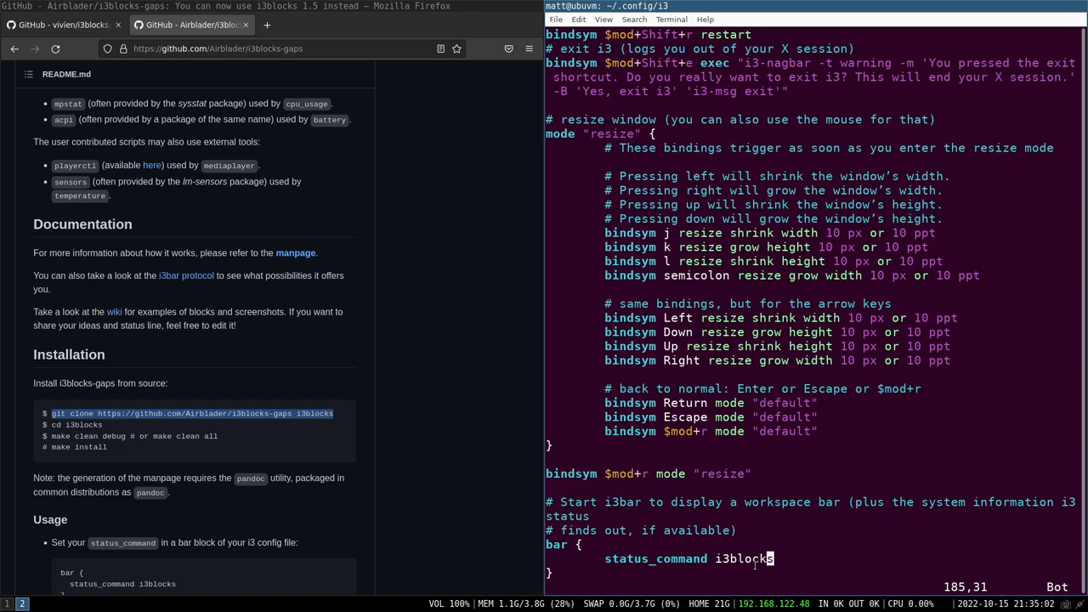
{"action": "scroll", "coordinate": [216, 264], "scroll_direction": "up", "scroll_amount": 8}
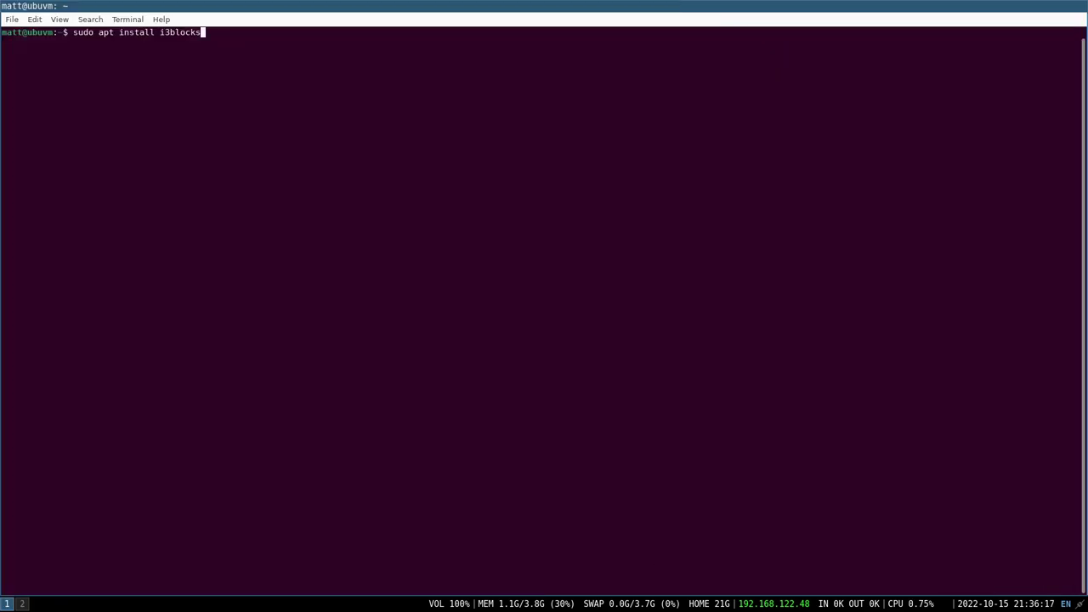
Step: Enlarge the terminal text and create an i3blocks folder inside ~/.config
{"action": "key", "text": "ctrl+c"}
{"action": "key", "text": "ctrl+l"}
{"action": "key", "text": "ctrl+plus"}
{"action": "key", "text": "ctrl+plus"}
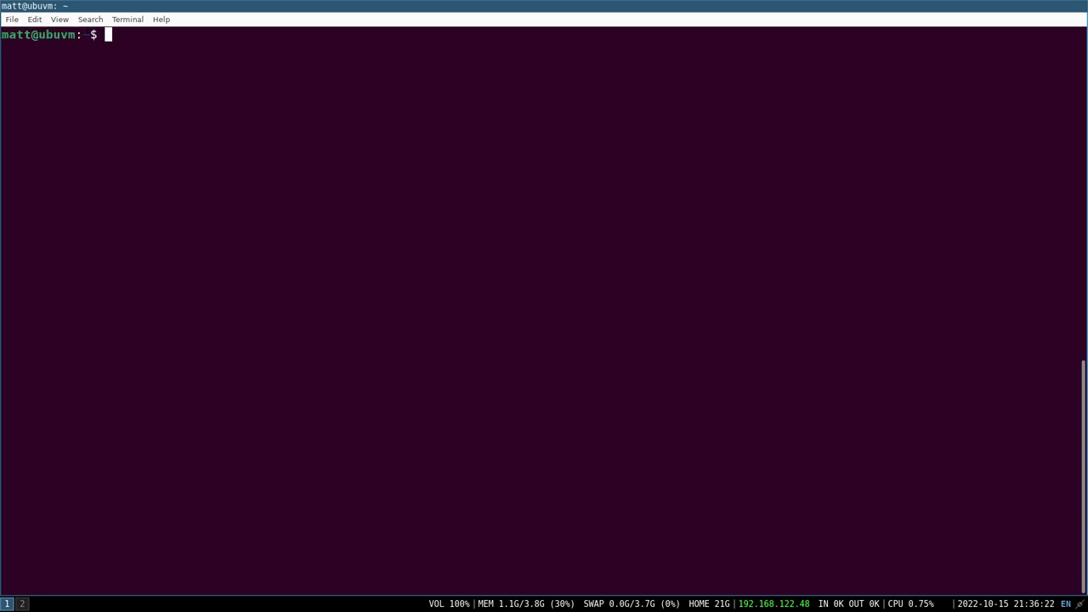
{"action": "key", "text": "ctrl+plus"}
{"action": "type", "text": "cd .config/"}
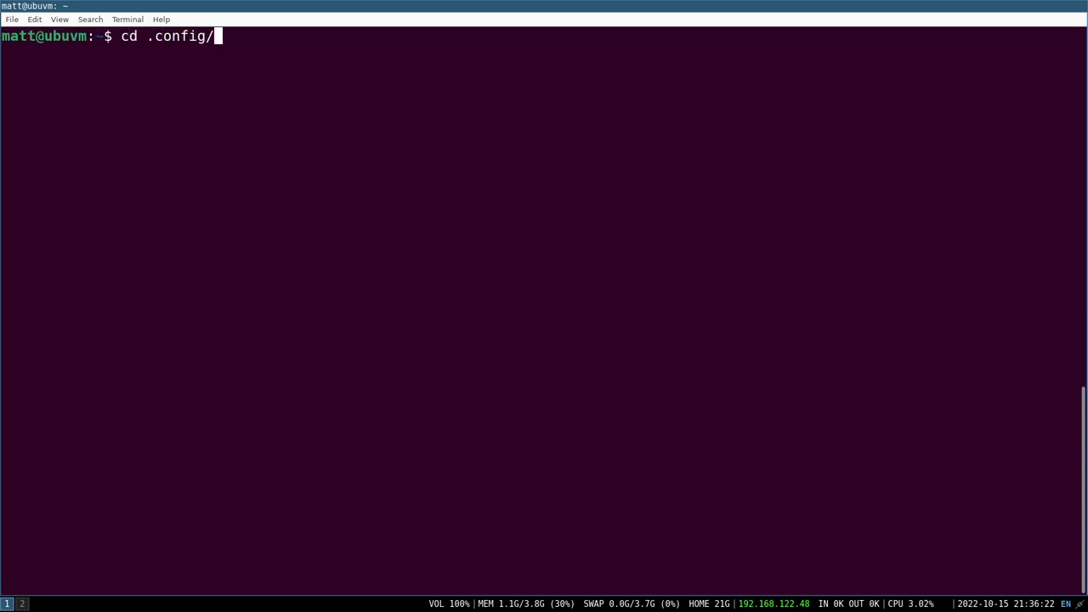
{"action": "key", "text": "Return"}
{"action": "type", "text": "mkd"}
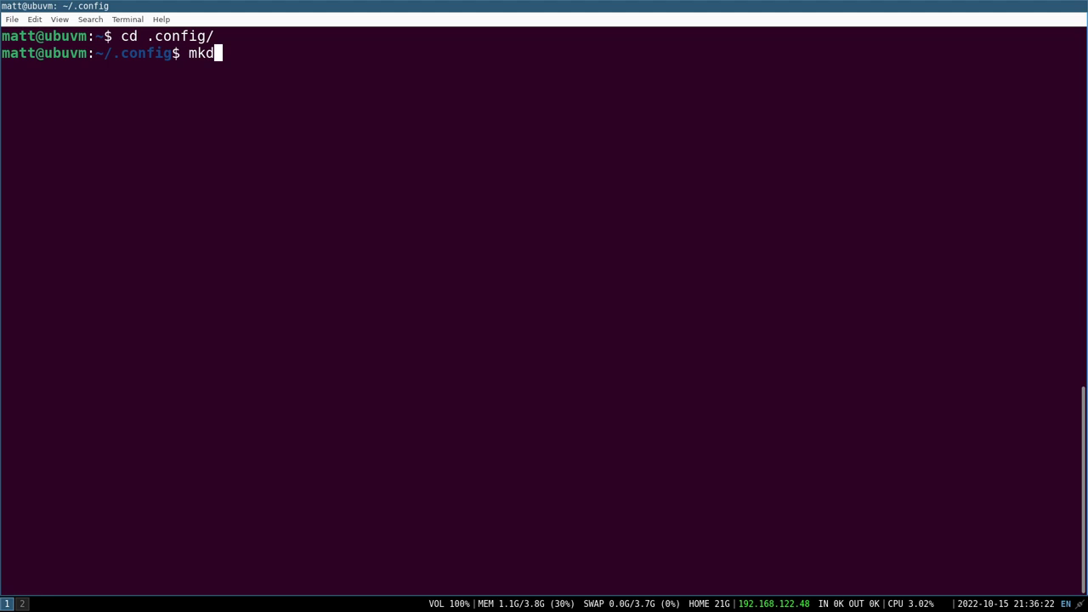
{"action": "key", "text": "BackSpace"}
{"action": "type", "text": "dir i3blocks"}
{"action": "key", "text": "Return"}
Step: Enter the empty i3blocks folder, confirm it's empty, and return to the Firefox workspace
{"action": "type", "text": "cd "}
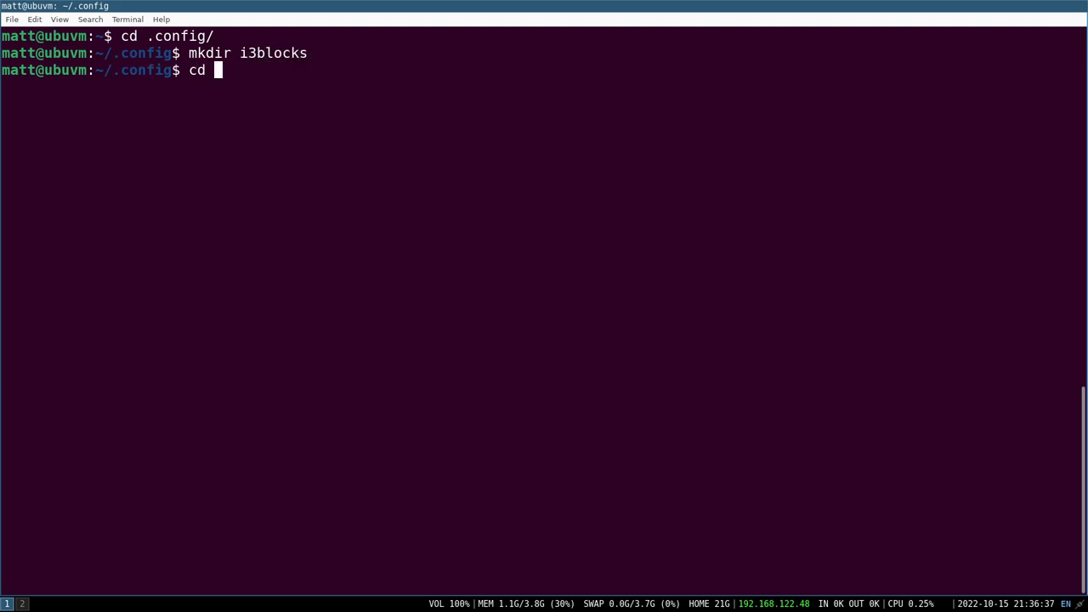
{"action": "type", "text": "i3bl"}
{"action": "key", "text": "Tab"}
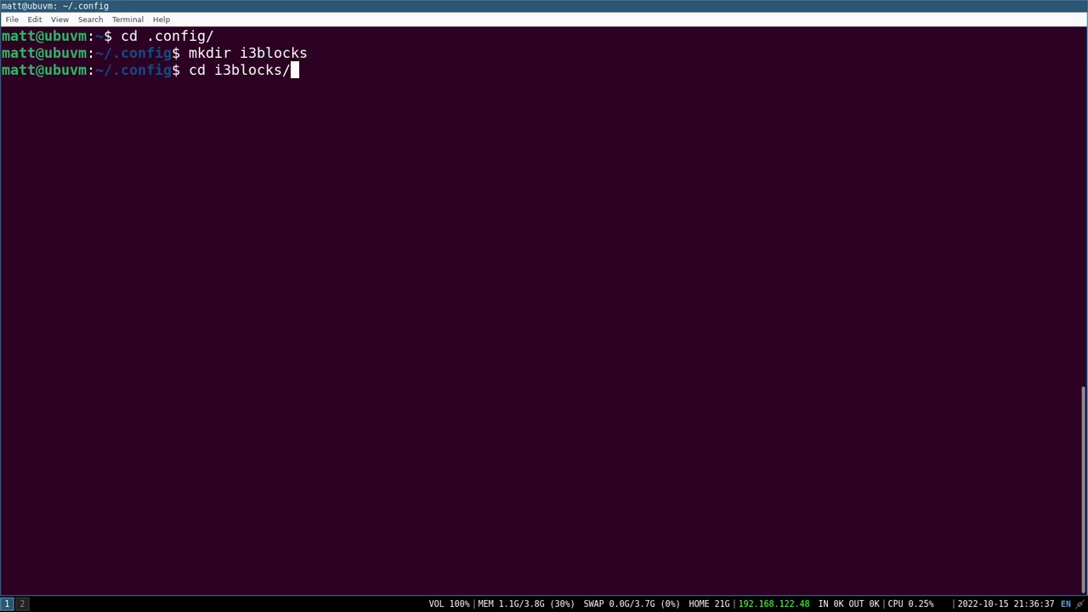
{"action": "key", "text": "Return"}
{"action": "type", "text": "ls"}
{"action": "key", "text": "Return"}
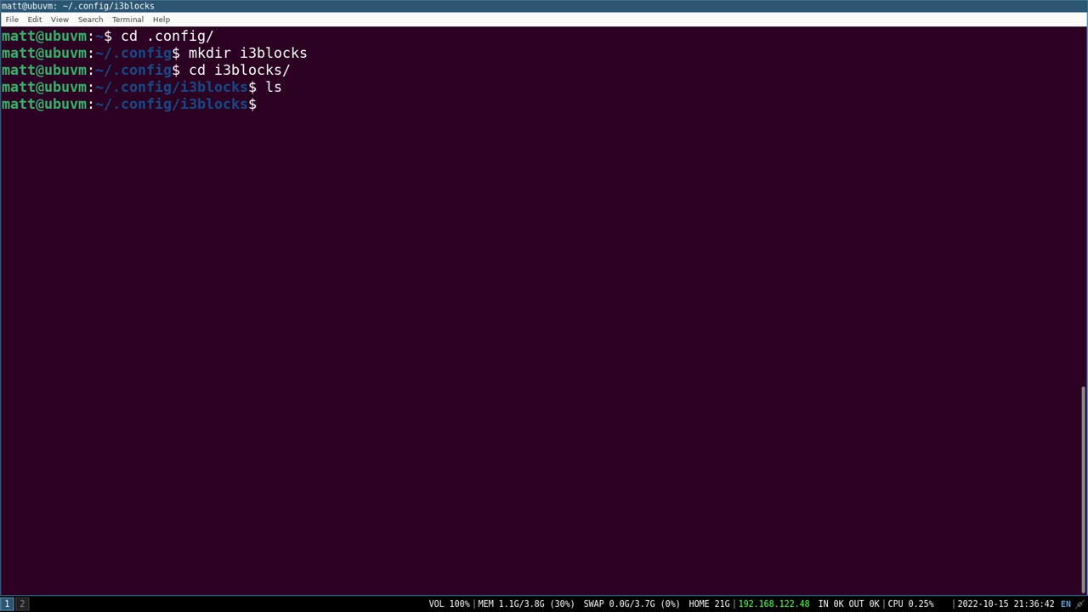
{"action": "type", "text": "="}
{"action": "key", "text": "BackSpace"}
{"action": "key", "text": "ctrl+l"}
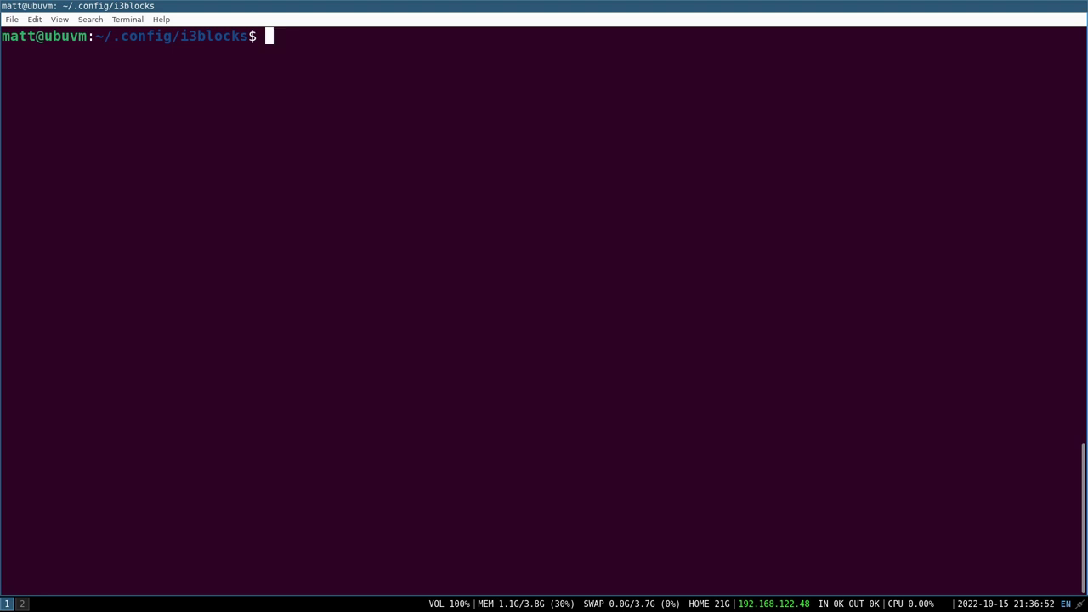
{"action": "key", "text": "super+2"}
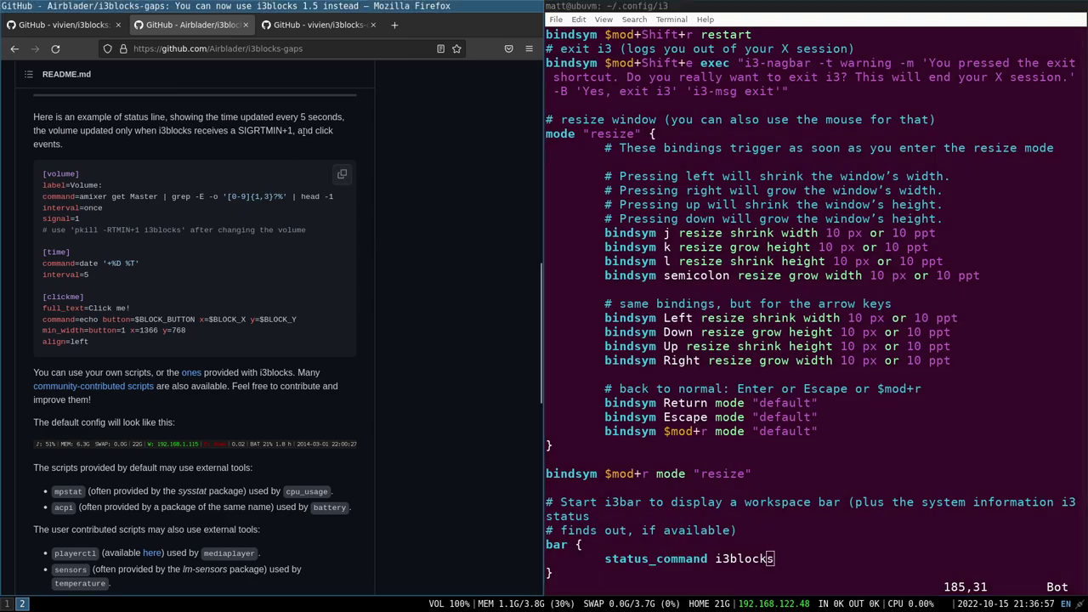
Step: Copy the HTTPS clone URL of vivien/i3blocks-contrib from its Code menu
{"action": "left_click", "coordinate": [321, 24]}
{"action": "scroll", "coordinate": [251, 255], "scroll_direction": "up", "scroll_amount": 3}
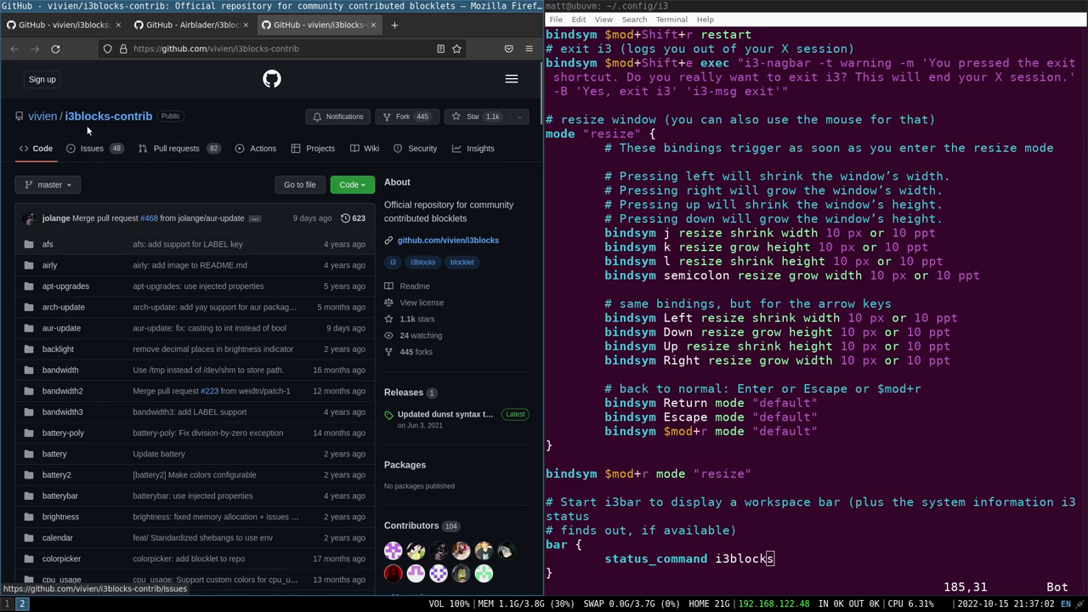
{"action": "left_click", "coordinate": [97, 28]}
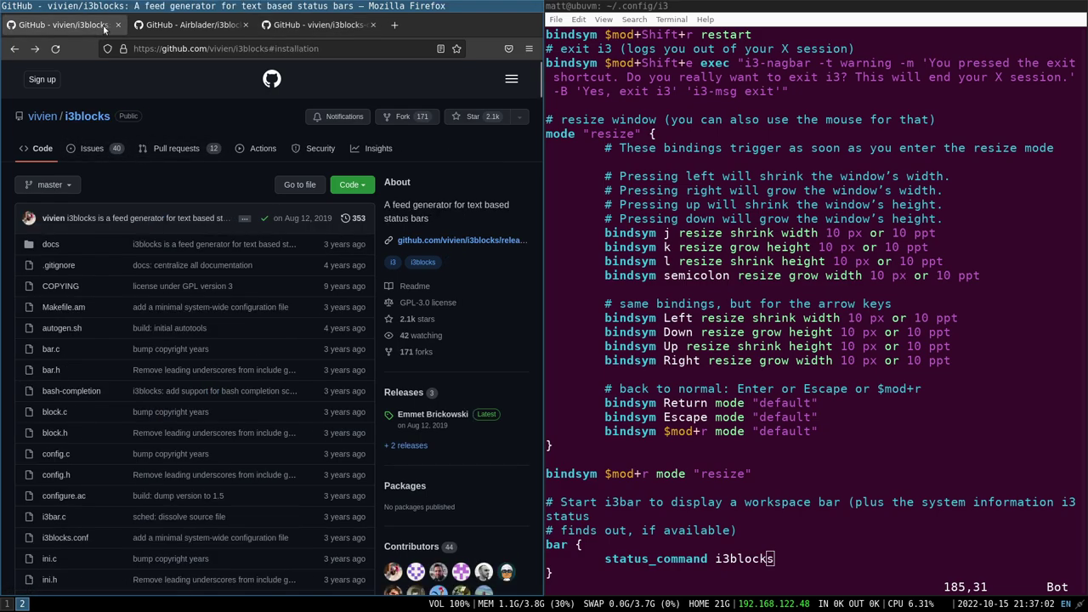
{"action": "left_click", "coordinate": [213, 26]}
{"action": "left_click", "coordinate": [310, 24]}
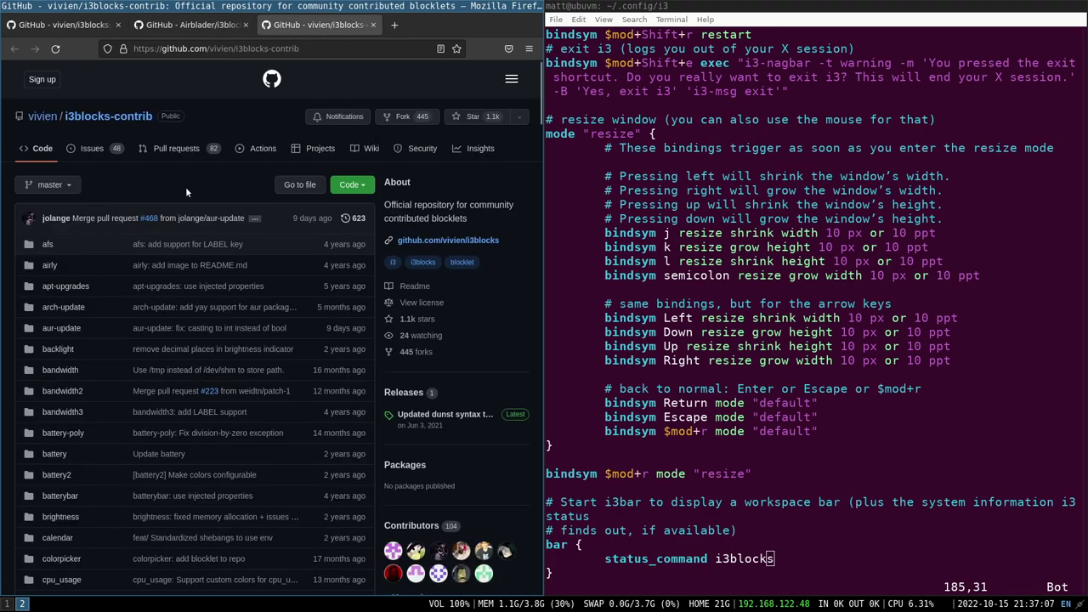
{"action": "left_click", "coordinate": [371, 187]}
{"action": "left_click", "coordinate": [353, 265]}
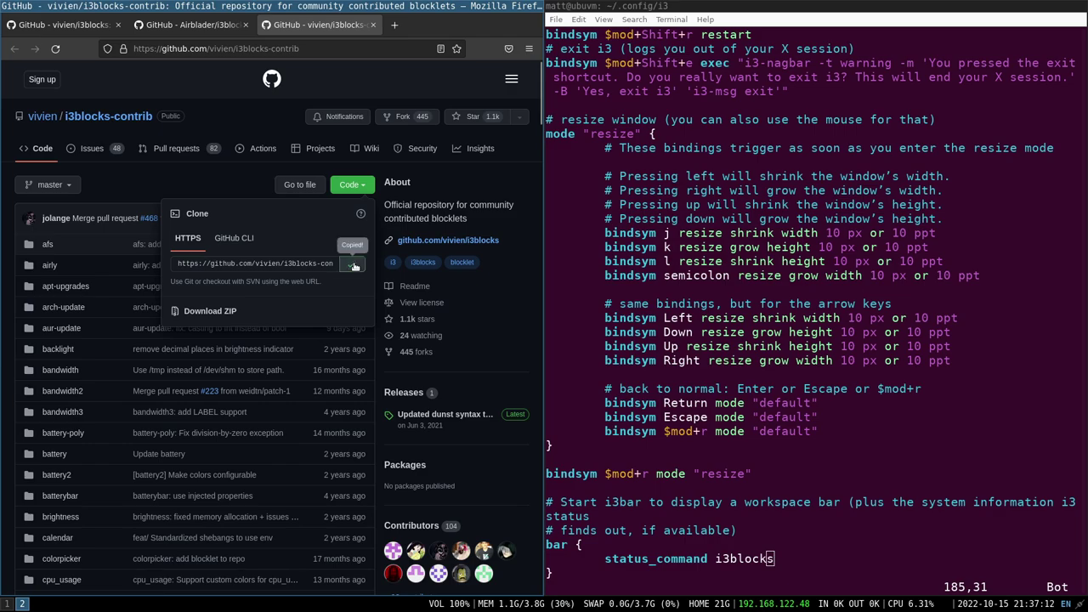
{"action": "key", "text": "super+1"}
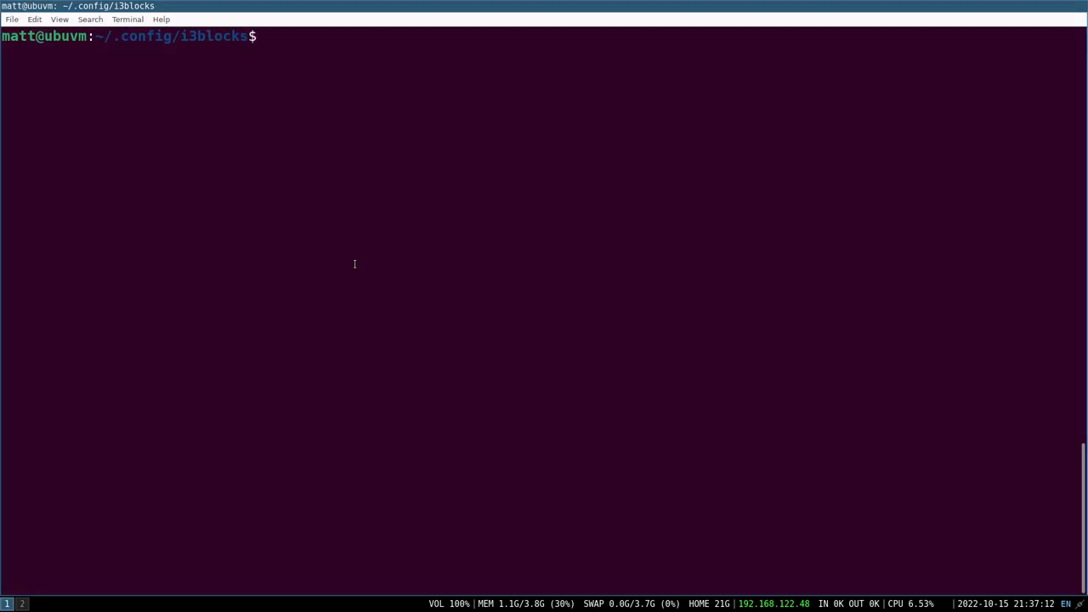
Step: Clone i3blocks-contrib into ~/.config/i3blocks using the pasted URL
{"action": "type", "text": "git clone"}
{"action": "key", "text": "ctrl+shift+v"}
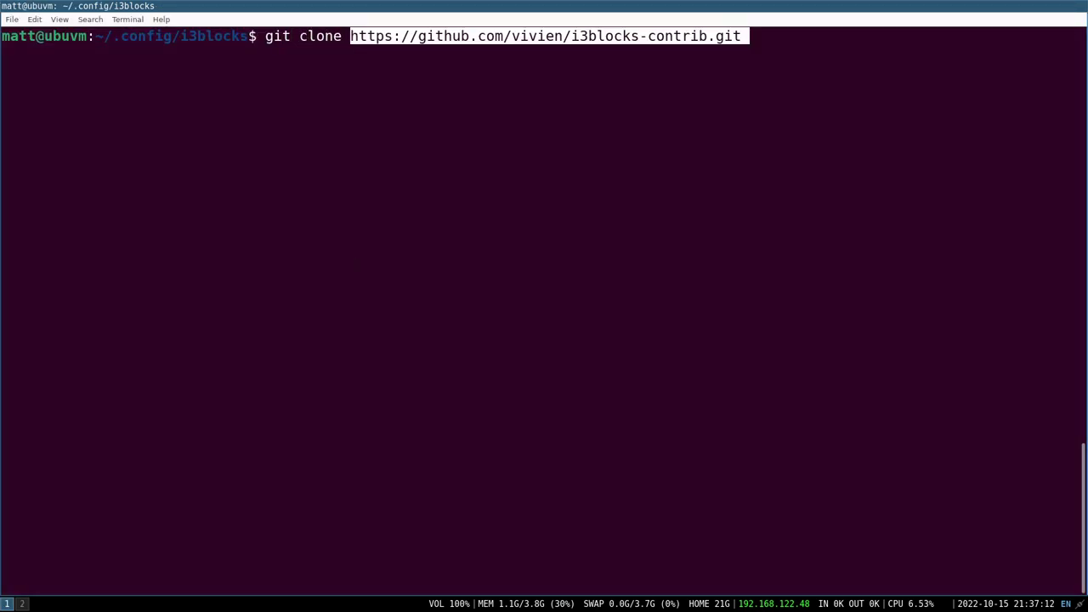
{"action": "key", "text": "Return"}
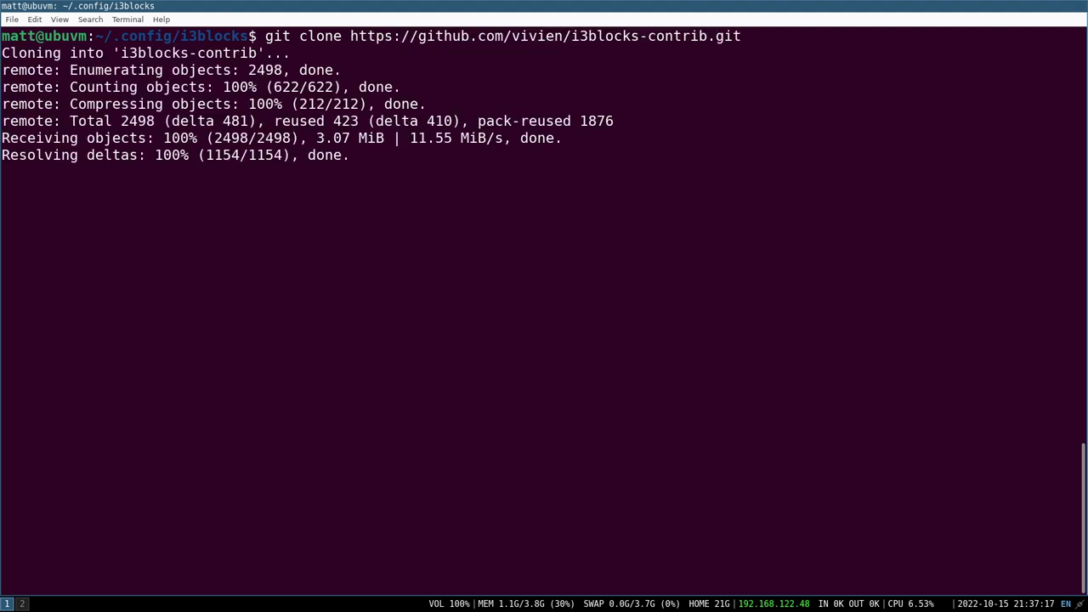
{"action": "type", "text": "ls"}
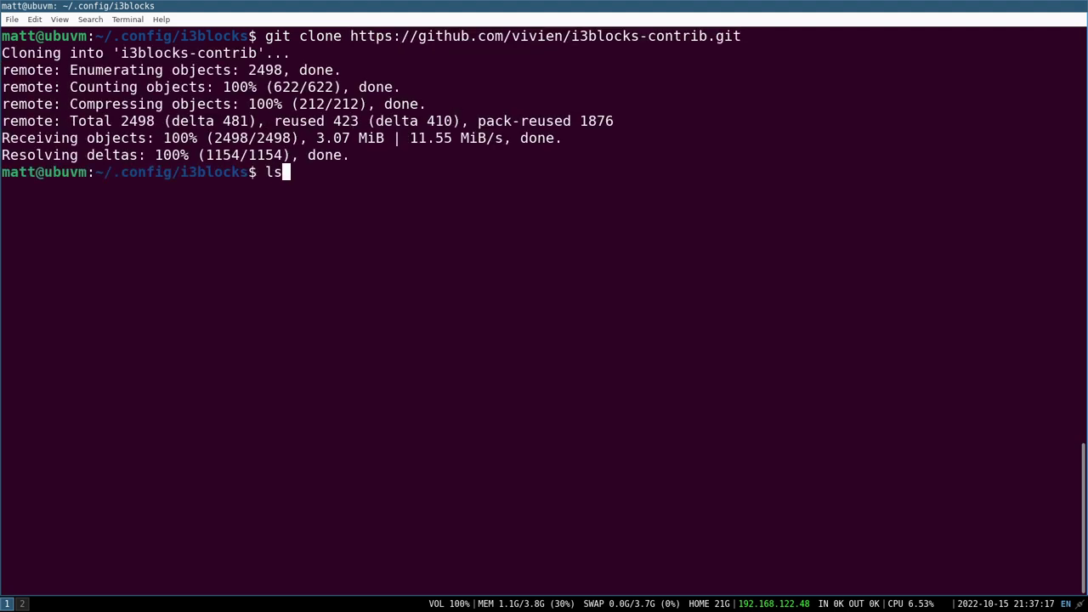
{"action": "key", "text": "Return"}
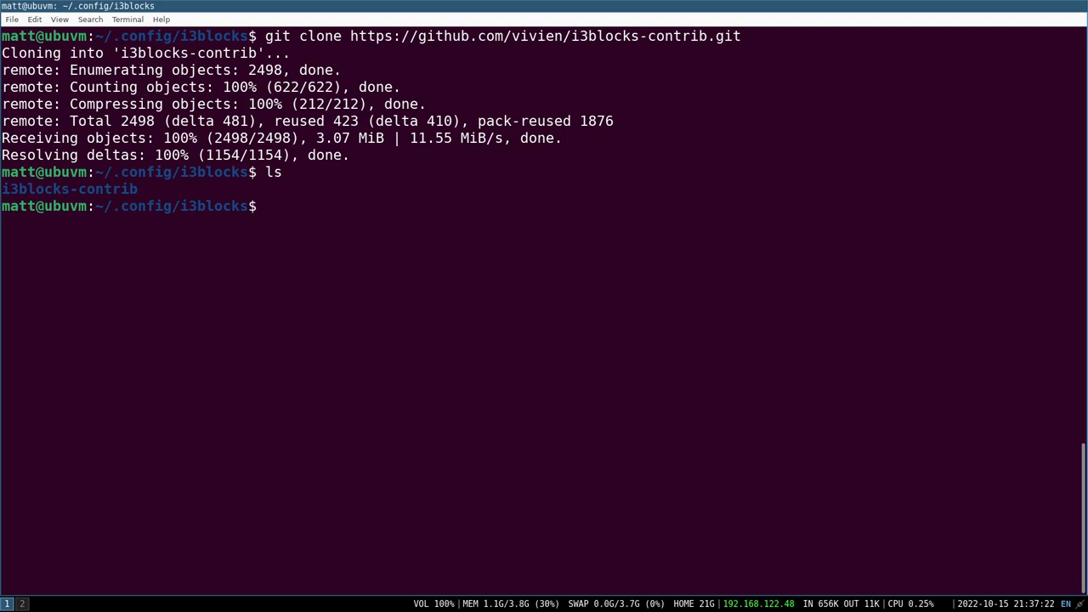
Step: Rename the i3blocks-contrib folder to scripts
{"action": "type", "text": "mv i3bl"}
{"action": "key", "text": "Tab"}
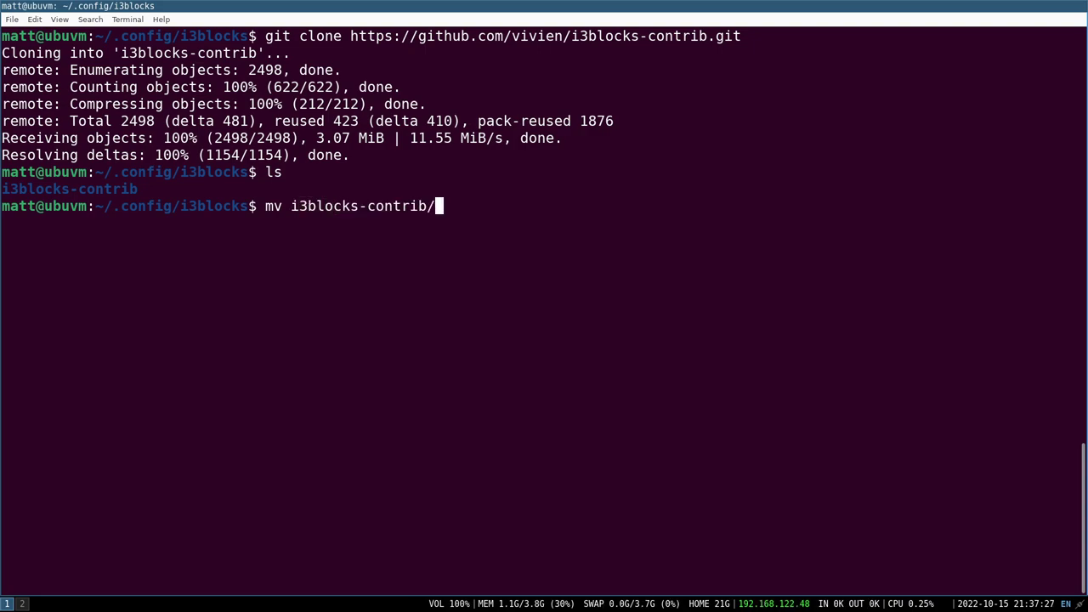
{"action": "type", "text": "s"}
{"action": "key", "text": "BackSpace"}
{"action": "type", "text": "scripts"}
{"action": "key", "text": "Return"}
{"action": "type", "text": "ls"}
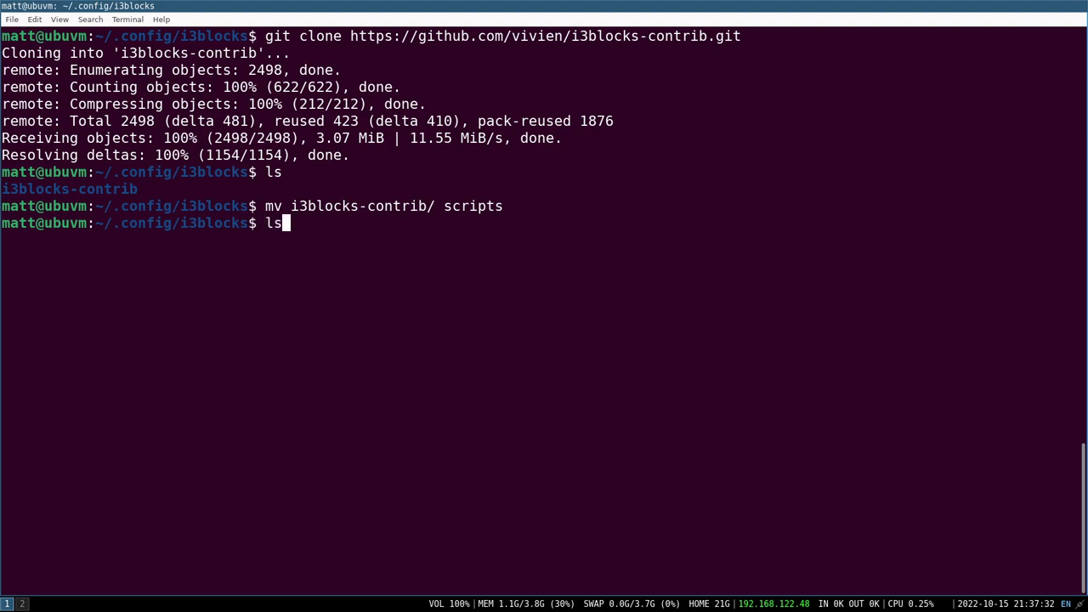
{"action": "key", "text": "Return"}
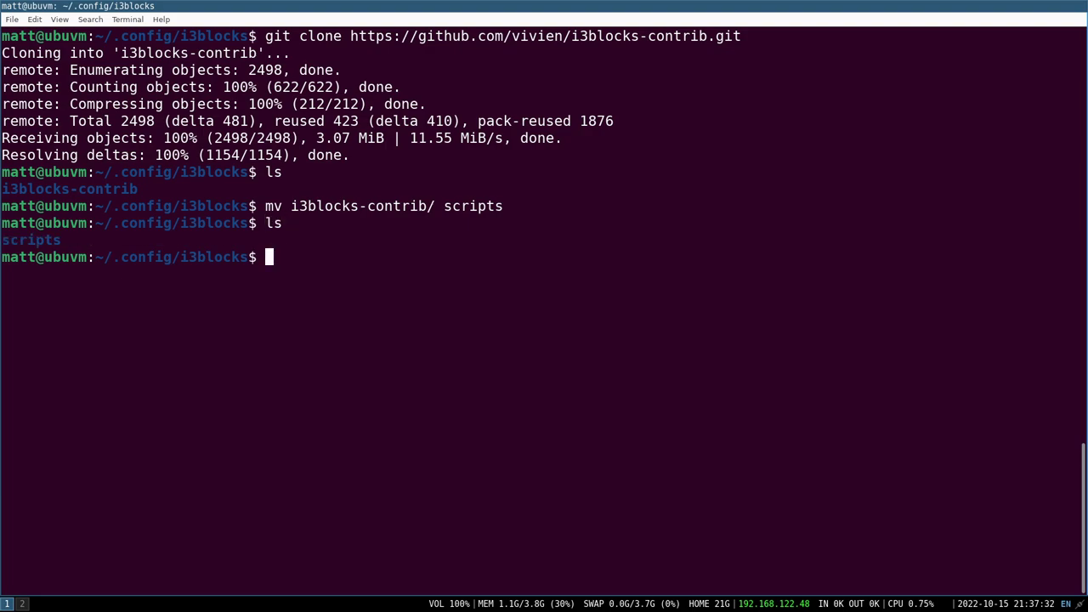
Step: Enter the scripts folder and list its contents
{"action": "type", "text": "cd scr"}
{"action": "key", "text": "Tab"}
{"action": "key", "text": "Return"}
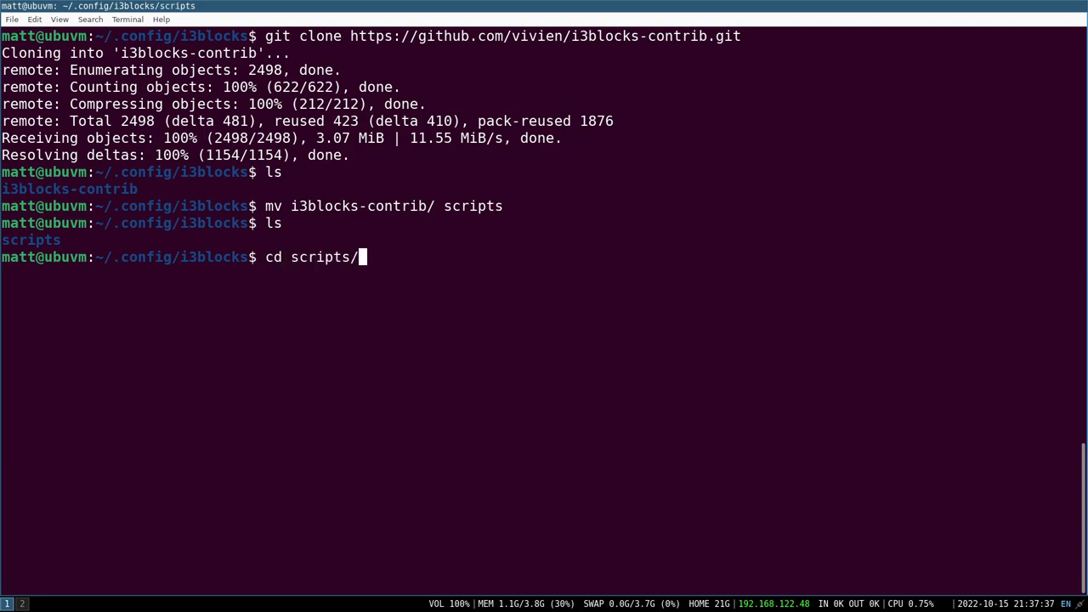
{"action": "type", "text": "ls"}
{"action": "key", "text": "Return"}
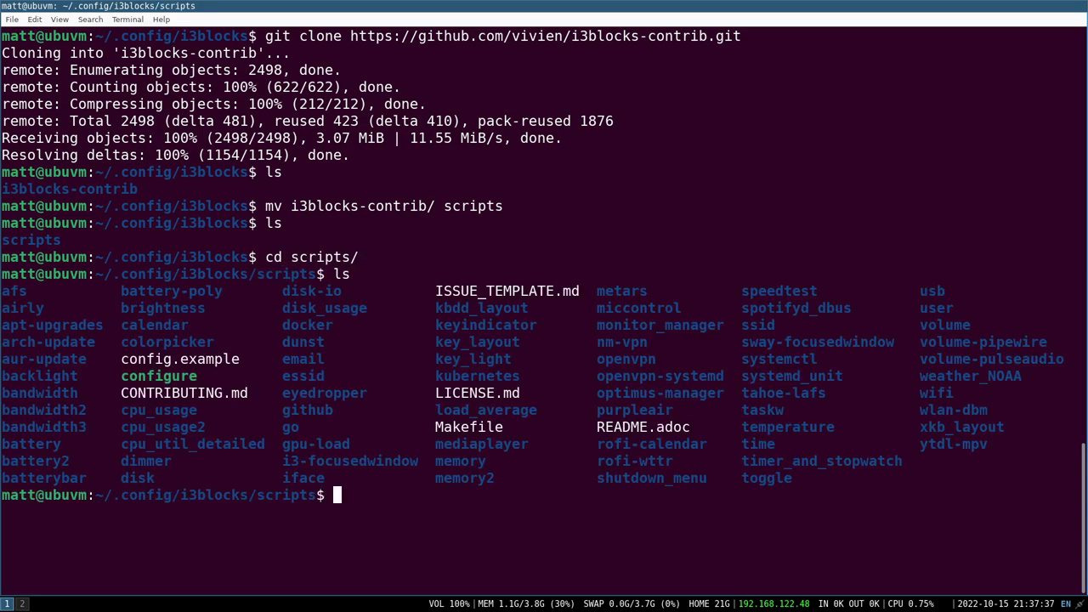
Step: Copy config.example to ../config and move back up to the i3blocks folder
{"action": "type", "text": "cp config.exc"}
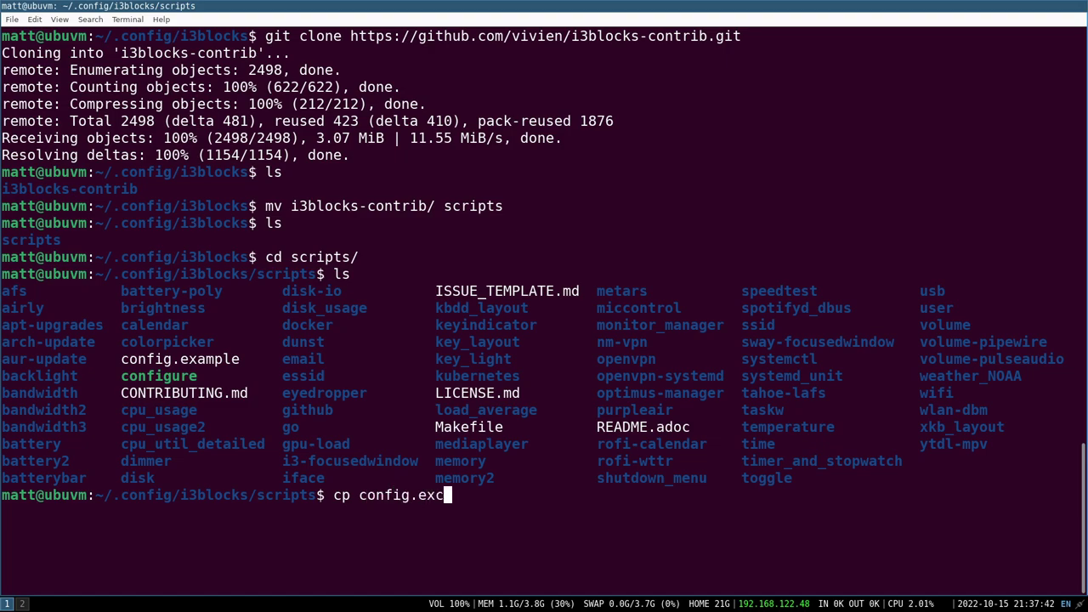
{"action": "key", "text": "BackSpace"}
{"action": "key", "text": "Tab"}
{"action": "type", "text": "./"}
{"action": "key", "text": "BackSpace"}
{"action": "type", "text": "../config"}
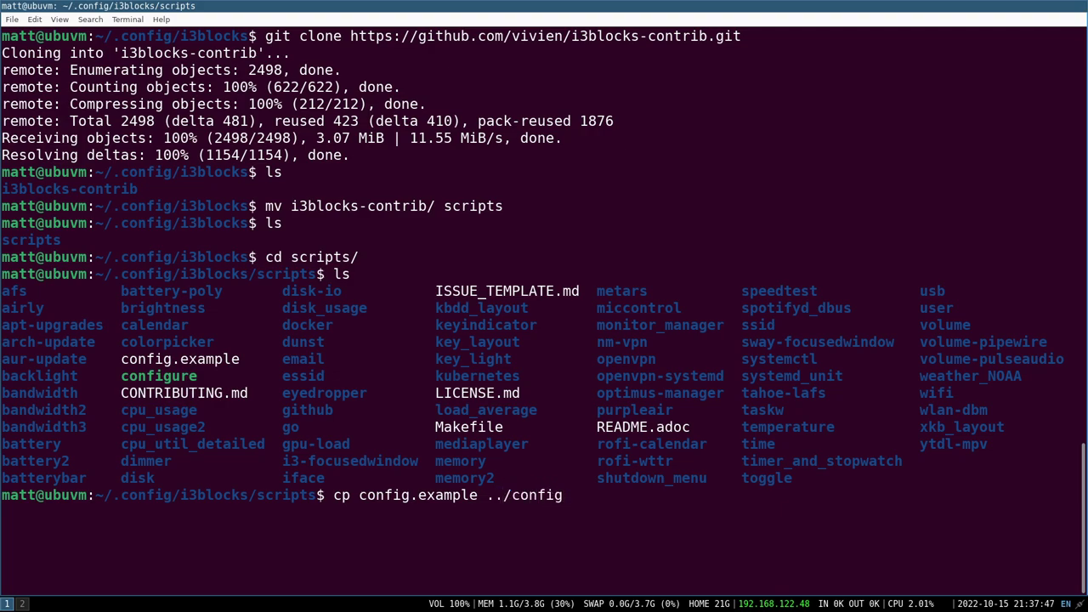
{"action": "key", "text": "Return"}
{"action": "type", "text": ".."}
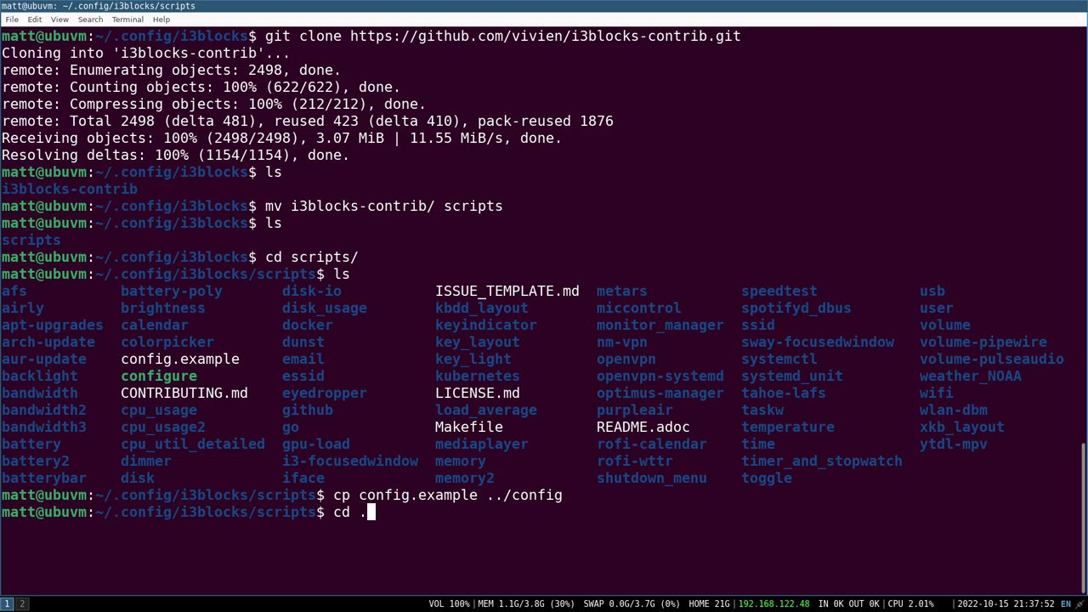
{"action": "key", "text": "Return"}
{"action": "key", "text": "ctrl+l"}
Step: List the i3blocks folder to confirm the config file, then go to workspace 2 with the i3 config
{"action": "type", "text": "ls"}
{"action": "key", "text": "Return"}
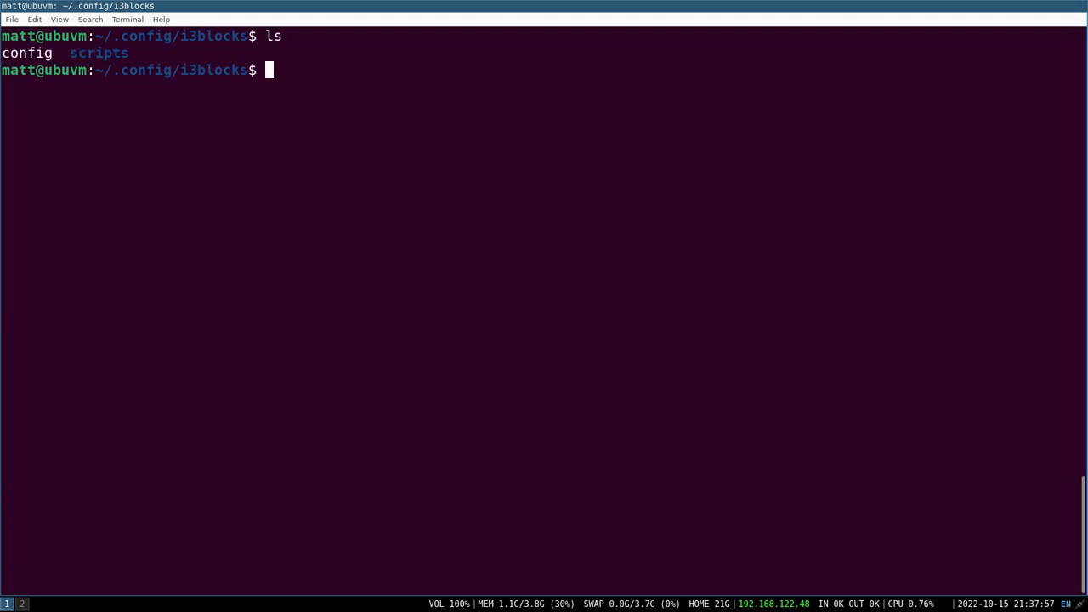
{"action": "left_click_drag", "start_coordinate": [54, 54], "coordinate": [1, 55]}
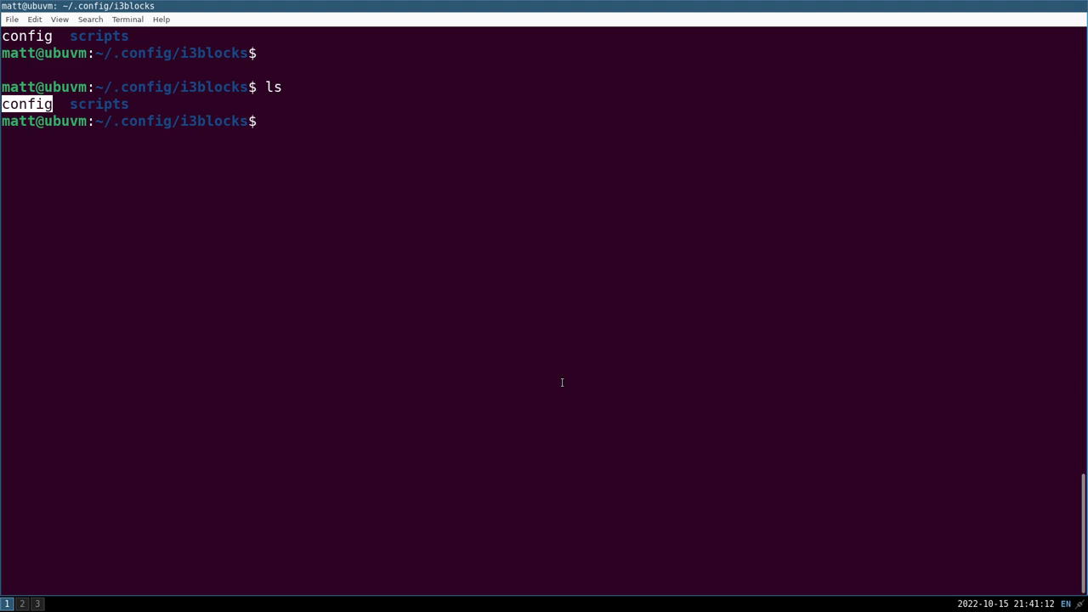
{"action": "key", "text": "super+2"}
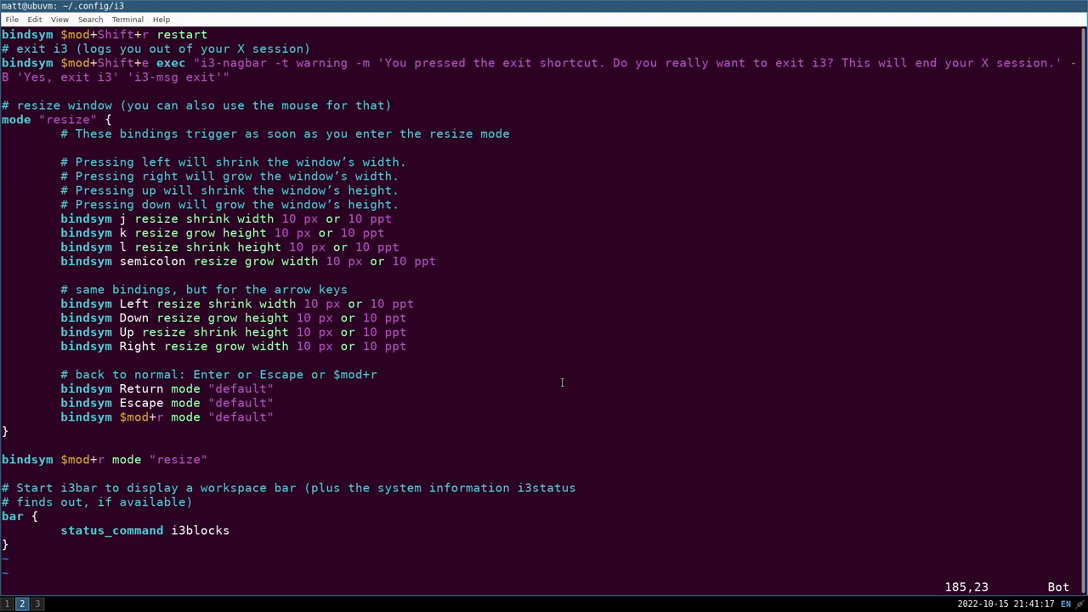
Step: Prefix status_command with SCRIPT_DIR=~/.config/i3blocks/scripts, save, restart i3, and return to workspace 1
{"action": "type", "text": "i "}
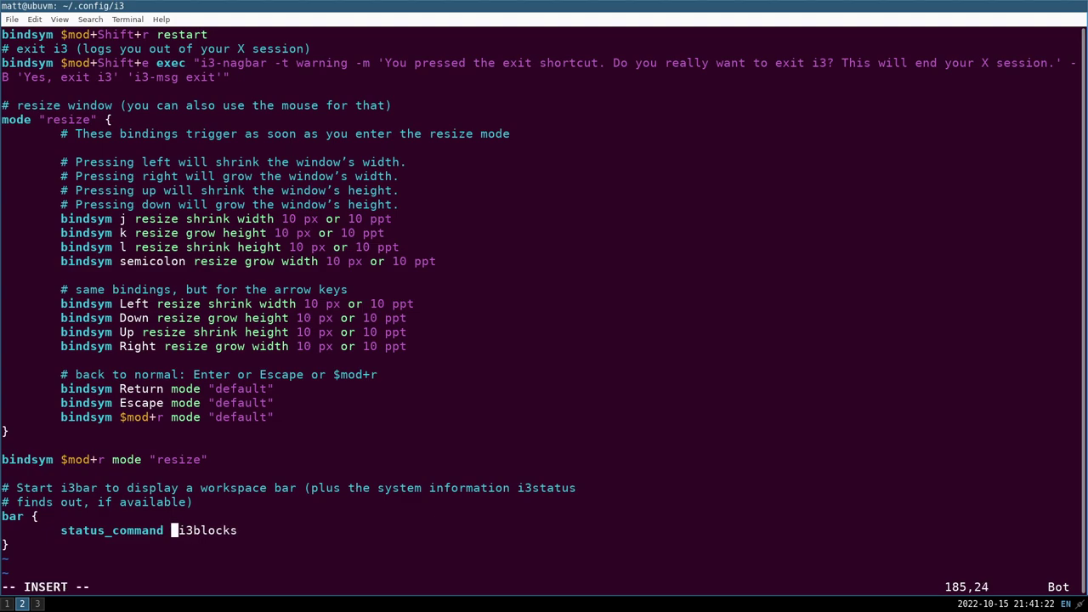
{"action": "type", "text": "SCRIPT_DIR"}
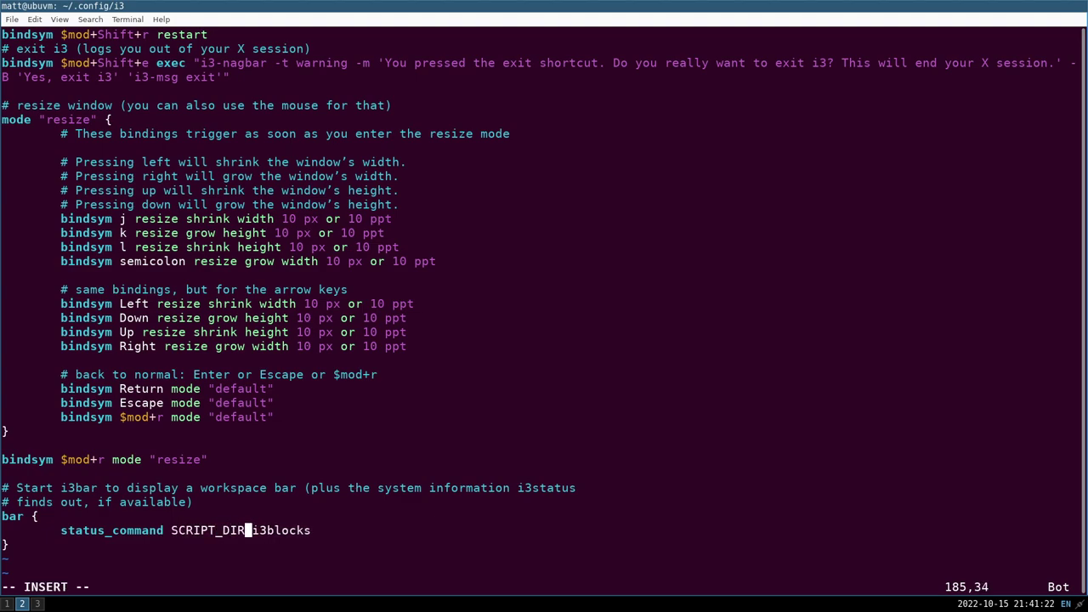
{"action": "type", "text": "=~"}
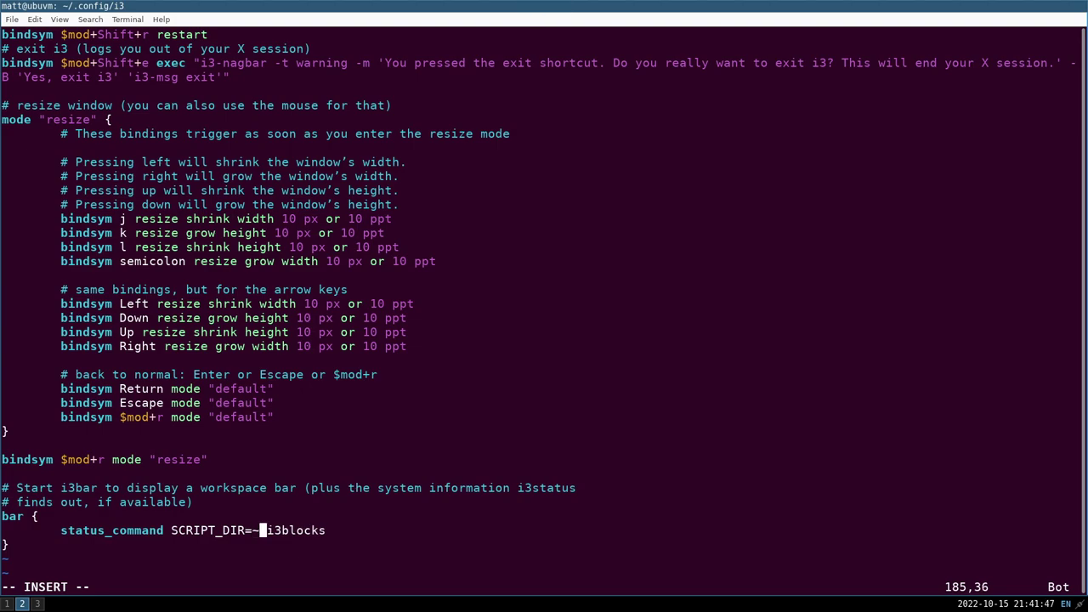
{"action": "type", "text": "/.config/i"}
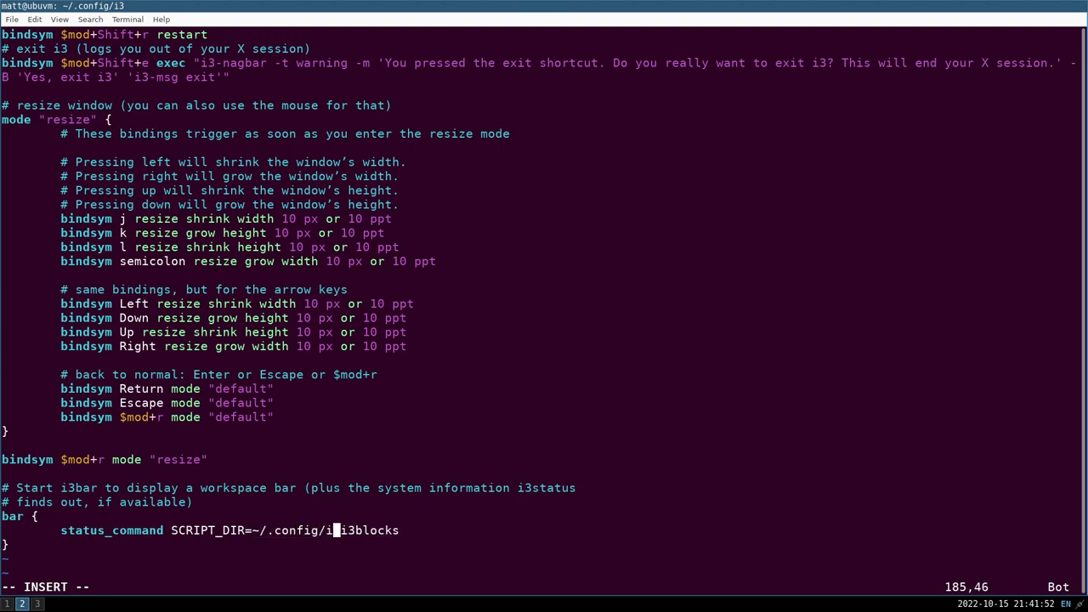
{"action": "type", "text": "3blocks/scrip"}
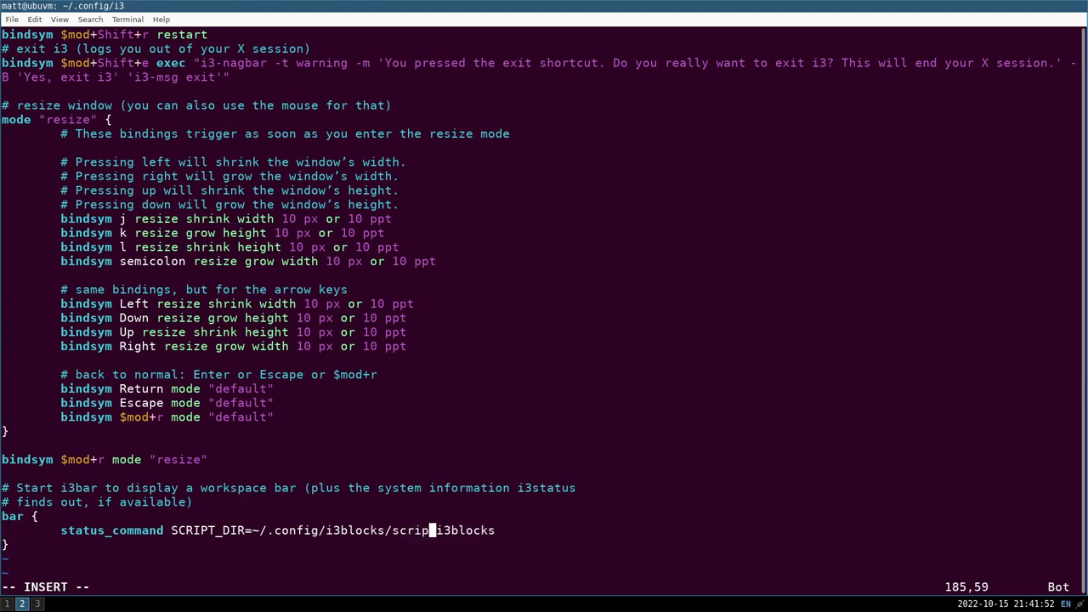
{"action": "type", "text": "ts"}
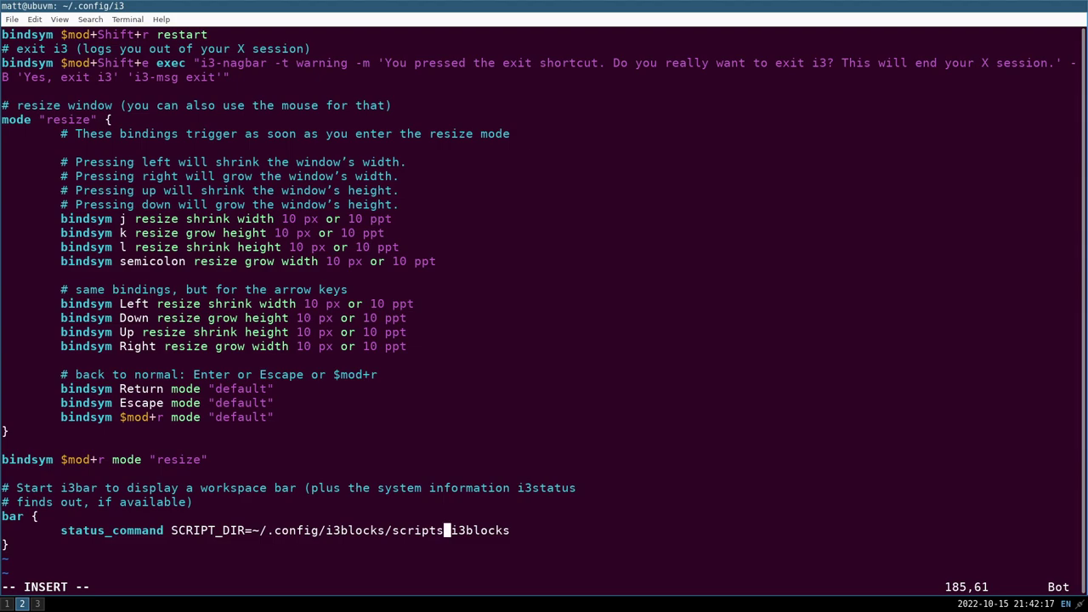
{"action": "key", "text": "Escape"}
{"action": "type", "text": ":w"}
{"action": "key", "text": "Return"}
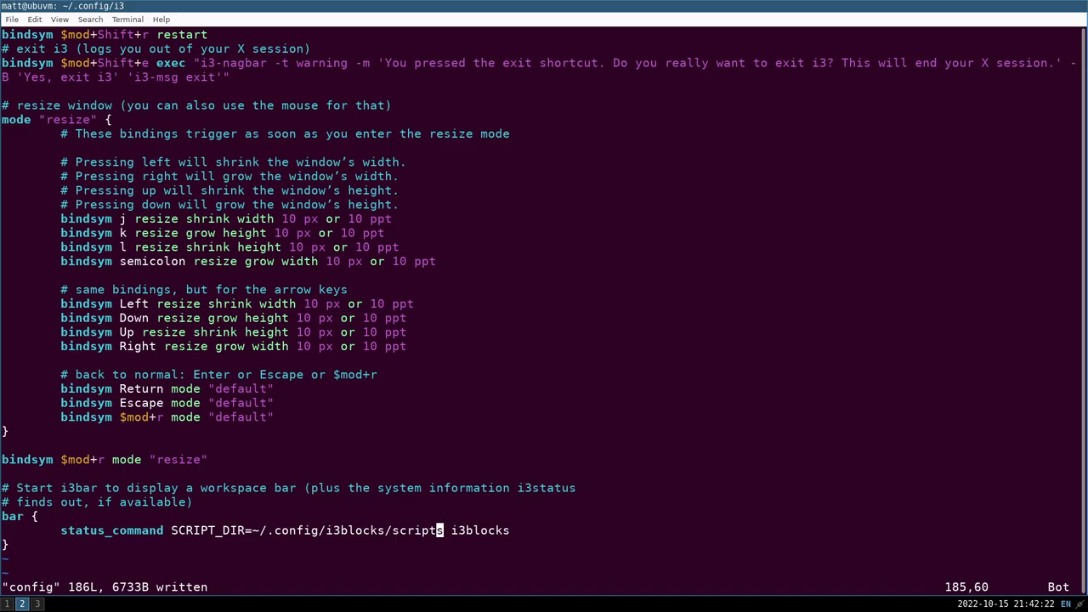
{"action": "key", "text": "super+shift+r"}
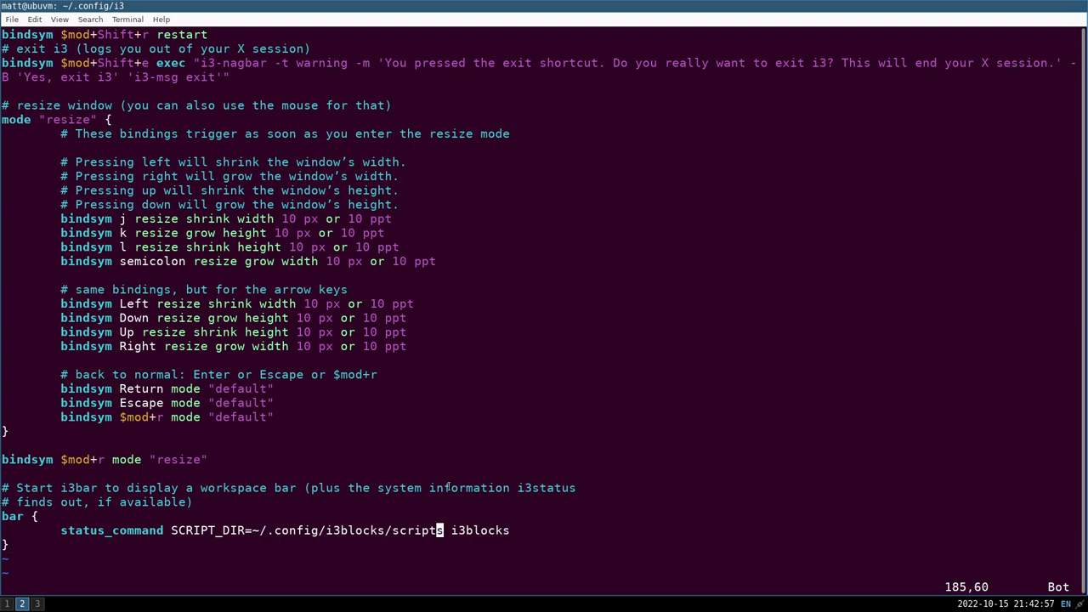
{"action": "key", "text": "super+1"}
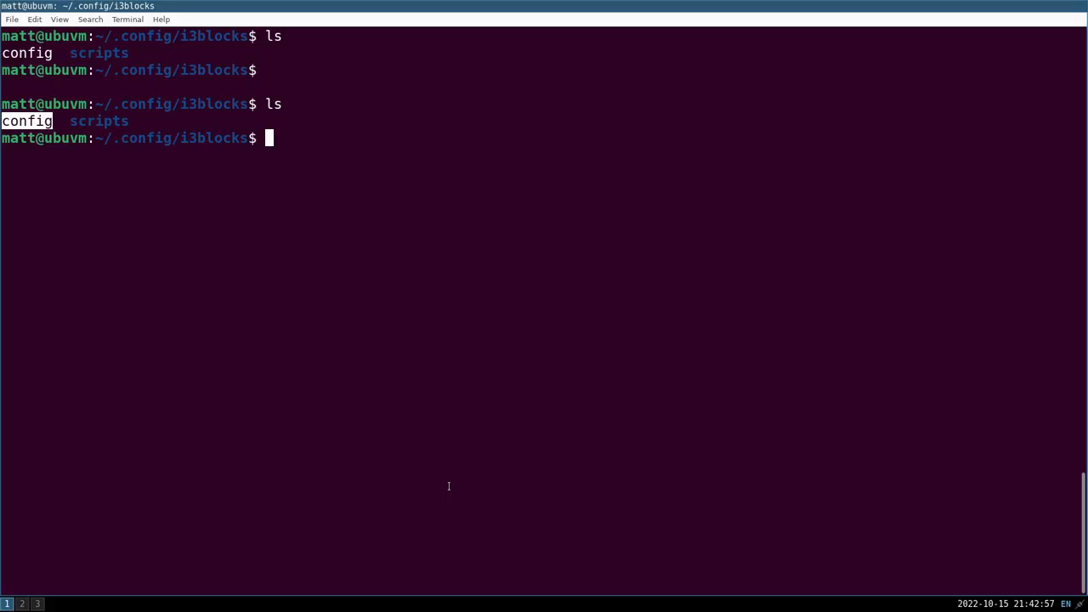
Step: Open the i3blocks config in vim and look over its global properties
{"action": "type", "text": "vim config"}
{"action": "key", "text": "Return"}
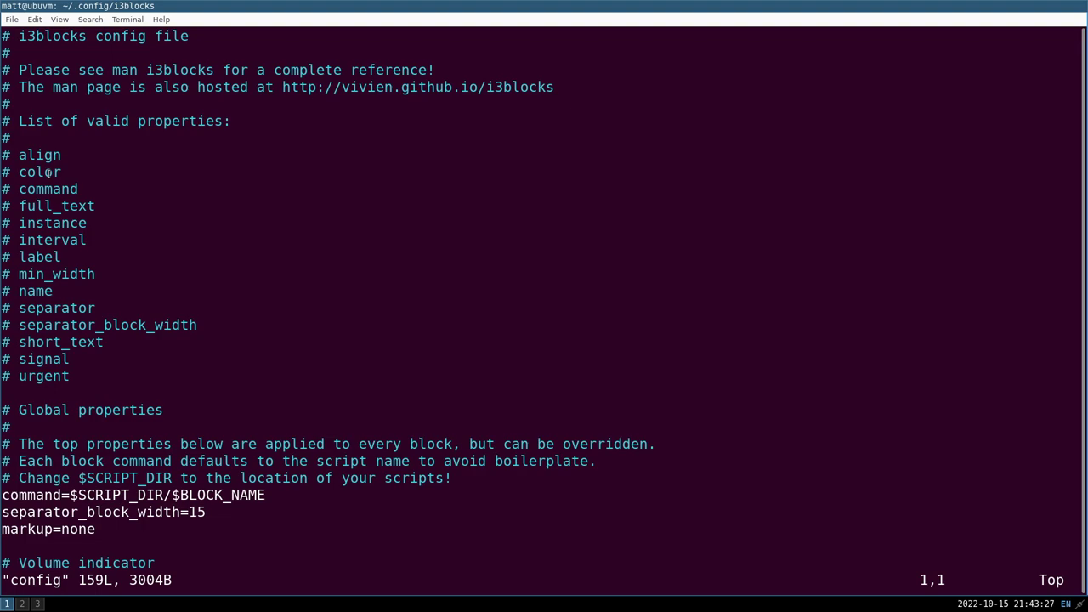
{"action": "key", "text": "j"}
{"action": "key", "text": "j"}
{"action": "key", "text": "j"}
{"action": "key", "text": "j"}
{"action": "key", "text": "j"}
{"action": "key", "text": "j"}
{"action": "key", "text": "j"}
{"action": "key", "text": "j"}
{"action": "key", "text": "j"}
{"action": "key", "text": "j"}
{"action": "key", "text": "j"}
{"action": "key", "text": "j"}
{"action": "key", "text": "j"}
{"action": "key", "text": "j"}
{"action": "key", "text": "j"}
{"action": "key", "text": "j"}
{"action": "key", "text": "j"}
{"action": "key", "text": "j"}
{"action": "key", "text": "j"}
{"action": "key", "text": "j"}
{"action": "key", "text": "j"}
{"action": "key", "text": "j"}
{"action": "key", "text": "j"}
{"action": "key", "text": "j"}
{"action": "key", "text": "j"}
{"action": "key", "text": "j"}
{"action": "key", "text": "j"}
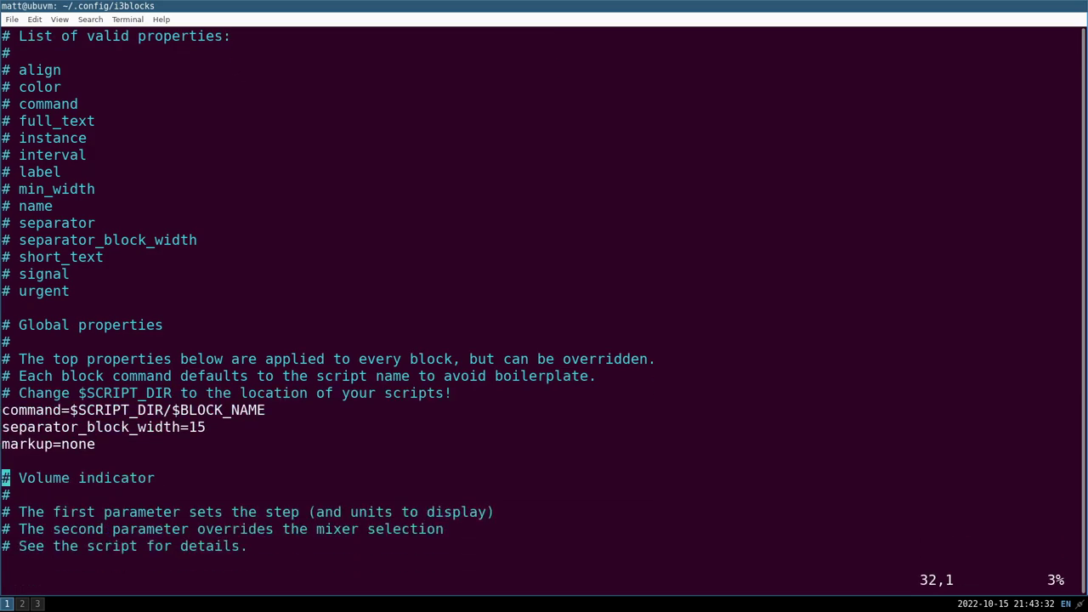
{"action": "key", "text": "k"}
{"action": "key", "text": "k"}
{"action": "key", "text": "k"}
{"action": "key", "text": "j"}
{"action": "key", "text": "k"}
Step: Step through the volume, memory, swap, disk and network blocks, then open a second terminal
{"action": "scroll", "coordinate": [544, 298], "scroll_direction": "down", "scroll_amount": 3}
{"action": "left_click", "coordinate": [4, 376]}
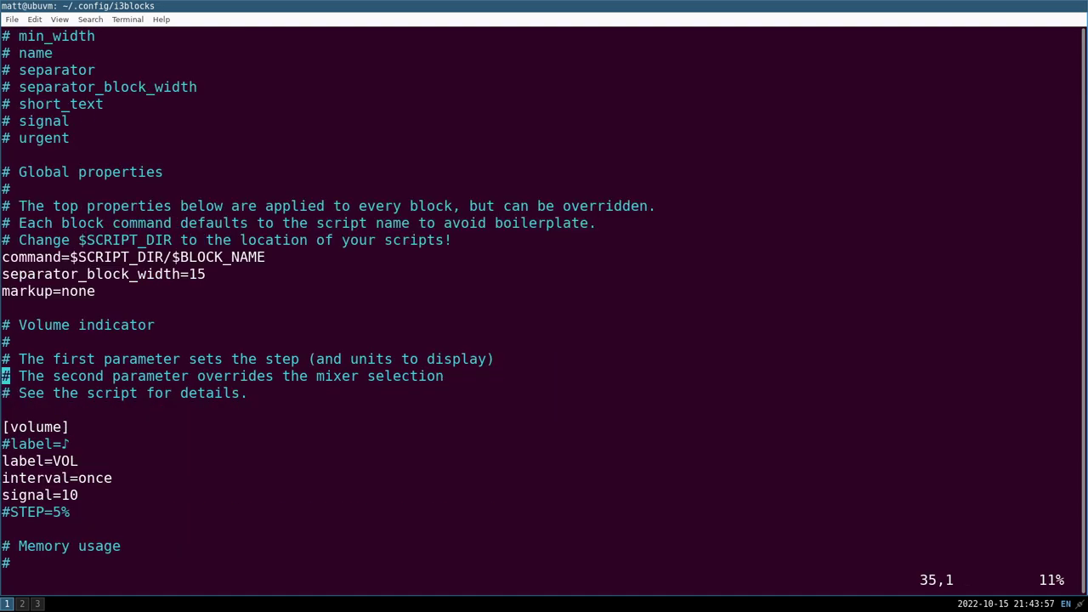
{"action": "key", "text": "k"}
{"action": "key", "text": "k"}
{"action": "key", "text": "k"}
{"action": "key", "text": "j"}
{"action": "key", "text": "j"}
{"action": "key", "text": "j"}
{"action": "key", "text": "j"}
{"action": "key", "text": "j"}
{"action": "key", "text": "j"}
{"action": "key", "text": "j"}
{"action": "key", "text": "j"}
{"action": "key", "text": "j"}
{"action": "key", "text": "j"}
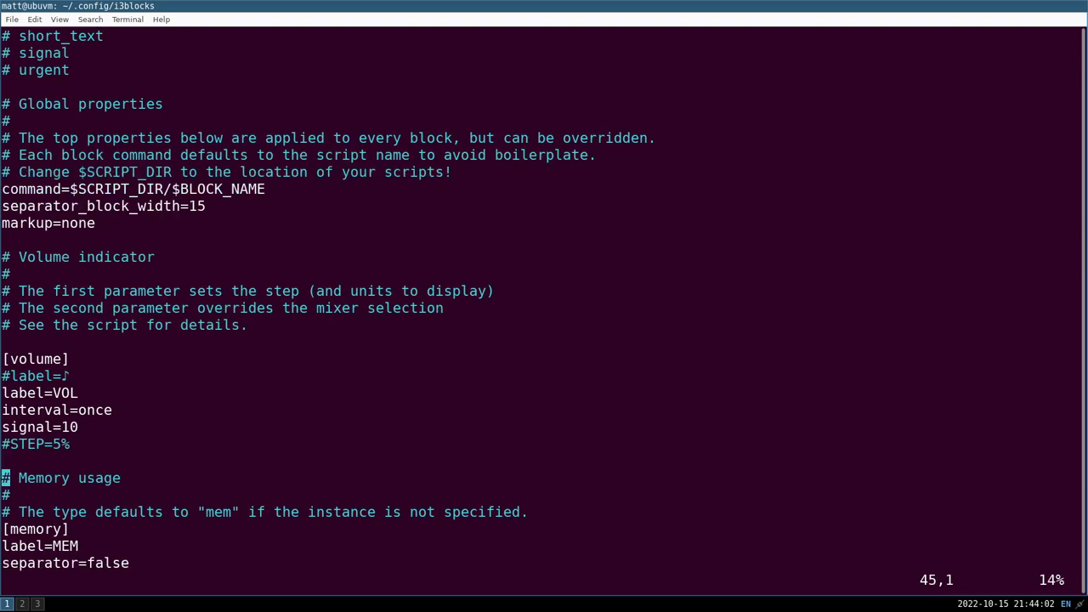
{"action": "key", "text": "k"}
{"action": "key", "text": "j"}
{"action": "key", "text": "j"}
{"action": "key", "text": "j"}
{"action": "key", "text": "j"}
{"action": "key", "text": "j"}
{"action": "key", "text": "j"}
{"action": "key", "text": "j"}
{"action": "key", "text": "j"}
{"action": "key", "text": "j"}
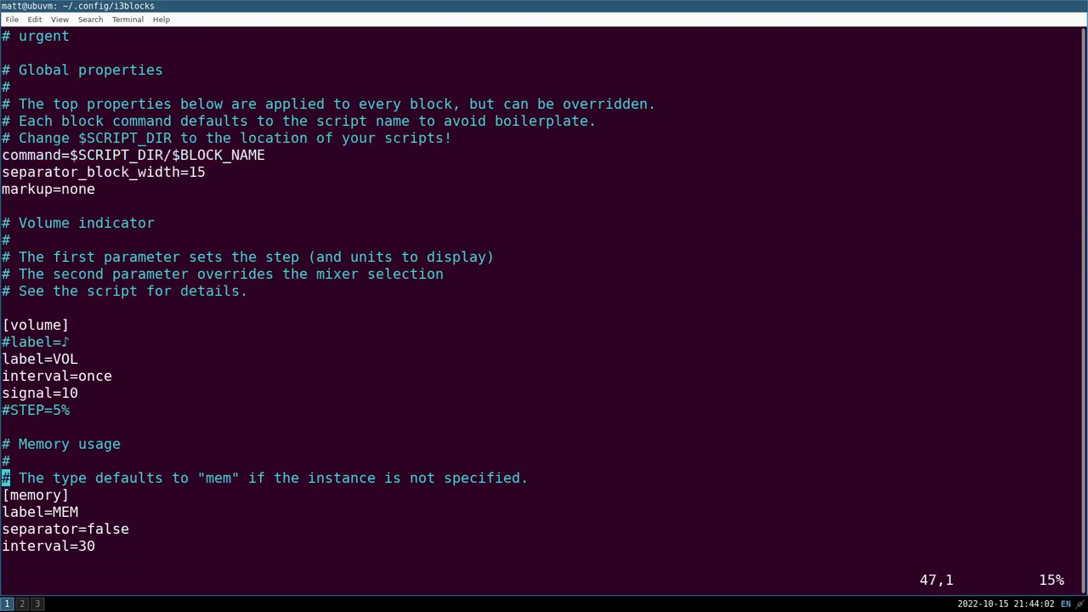
{"action": "key", "text": "j"}
{"action": "key", "text": "j"}
{"action": "key", "text": "j"}
{"action": "key", "text": "j"}
{"action": "key", "text": "j"}
{"action": "key", "text": "j"}
{"action": "key", "text": "j"}
{"action": "key", "text": "j"}
{"action": "key", "text": "j"}
{"action": "key", "text": "j"}
{"action": "key", "text": "j"}
{"action": "key", "text": "j"}
{"action": "key", "text": "j"}
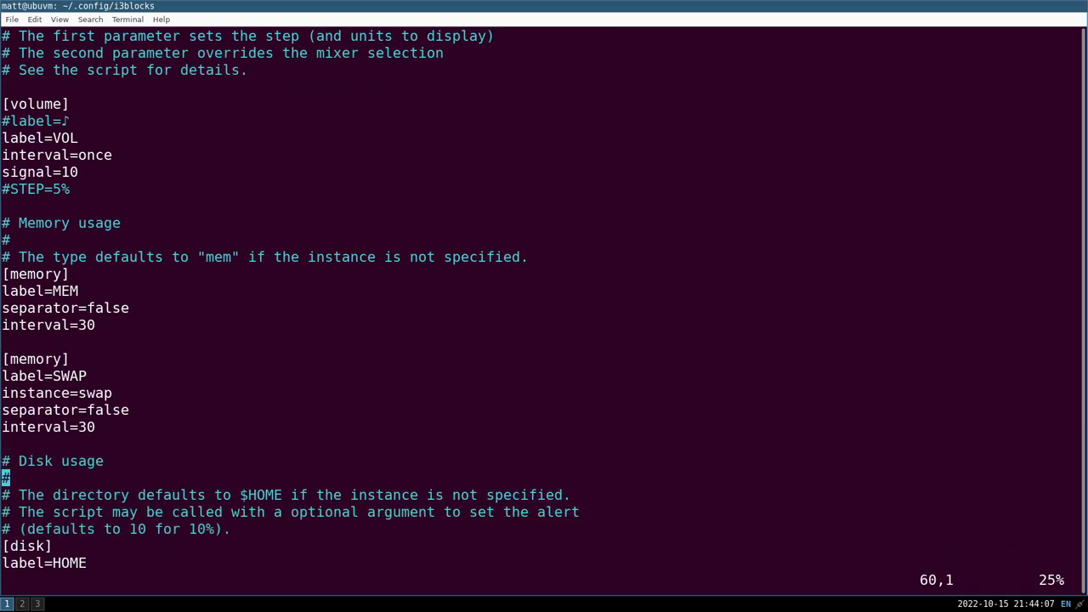
{"action": "key", "text": "j"}
{"action": "key", "text": "j"}
{"action": "key", "text": "j"}
{"action": "key", "text": "j"}
{"action": "key", "text": "j"}
{"action": "key", "text": "j"}
{"action": "key", "text": "j"}
{"action": "key", "text": "j"}
{"action": "key", "text": "j"}
{"action": "key", "text": "j"}
{"action": "key", "text": "j"}
{"action": "key", "text": "j"}
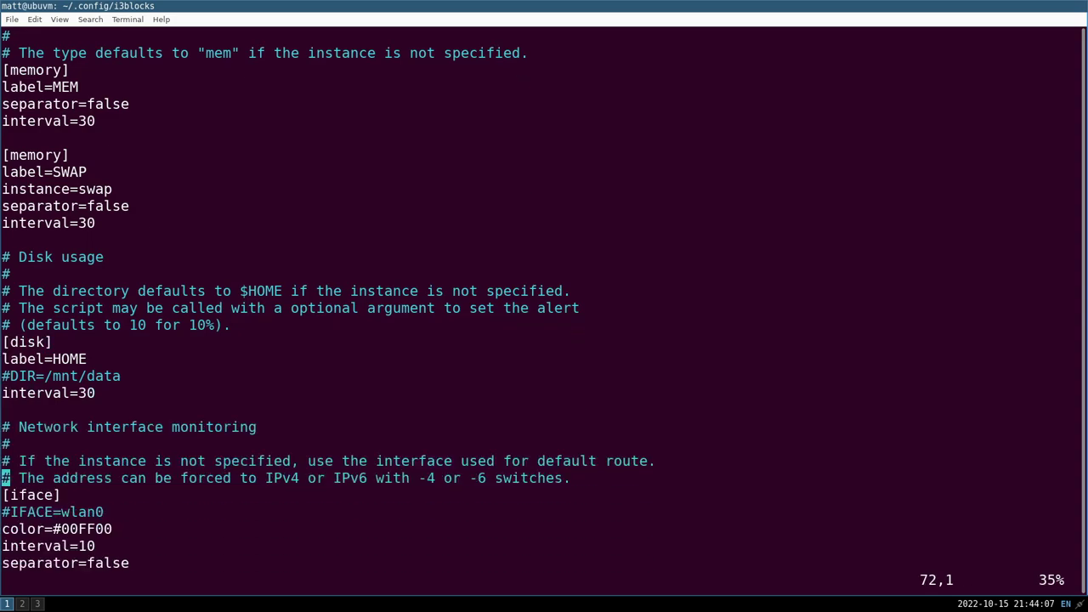
{"action": "key", "text": "j"}
{"action": "key", "text": "j"}
{"action": "key", "text": "j"}
{"action": "key", "text": "j"}
{"action": "key", "text": "j"}
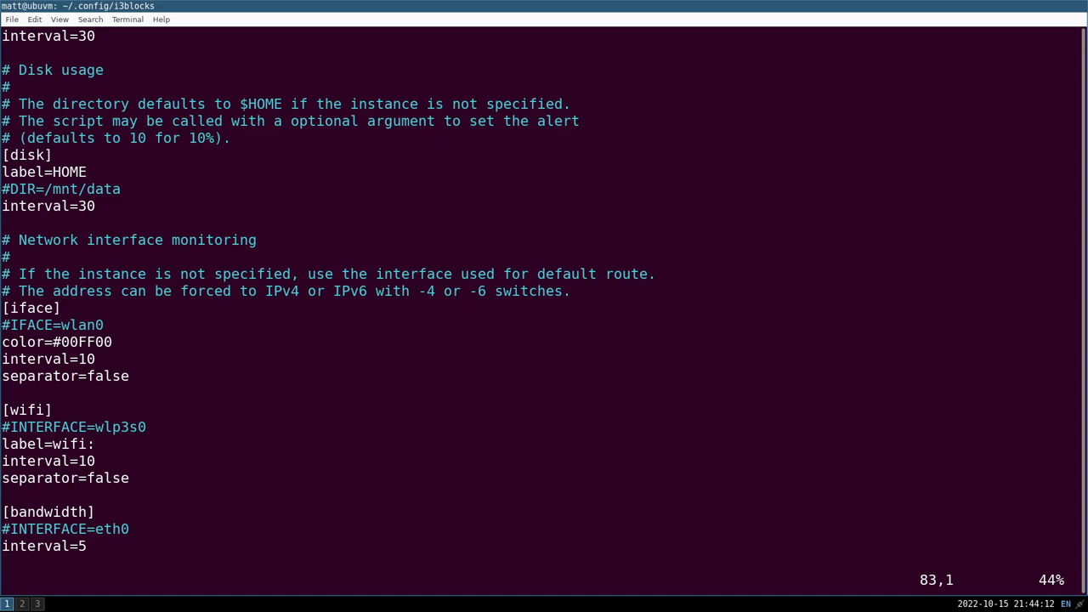
{"action": "key", "text": "super+Return"}
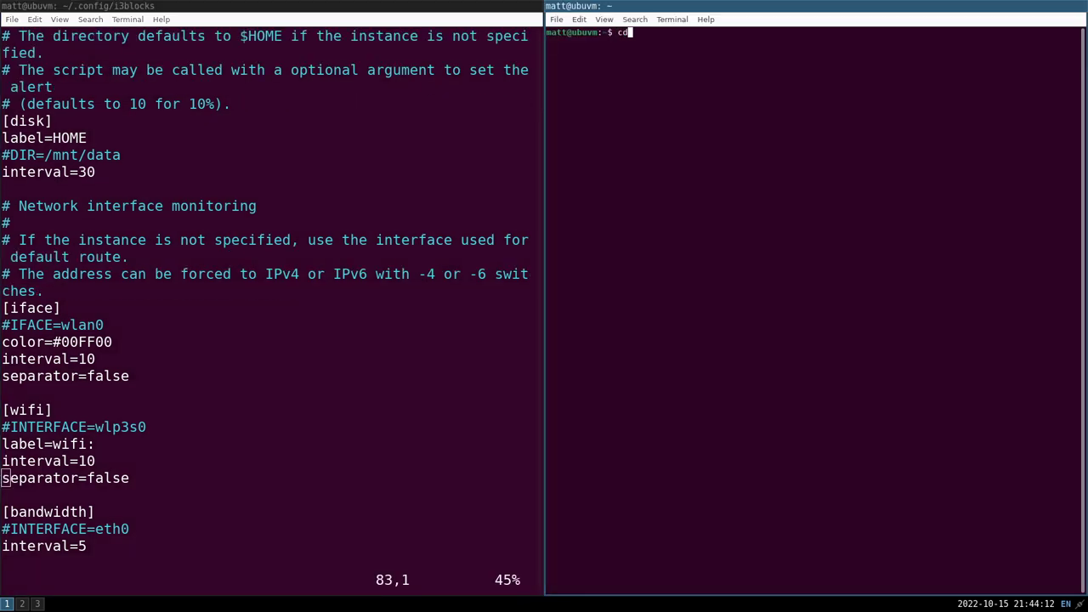
Step: Enlarge the terminal text, go to ~/.config/i3blocks/scripts and list the block scripts
{"action": "type", "text": "cd"}
{"action": "key", "text": "ctrl+plus"}
{"action": "key", "text": "ctrl+plus"}
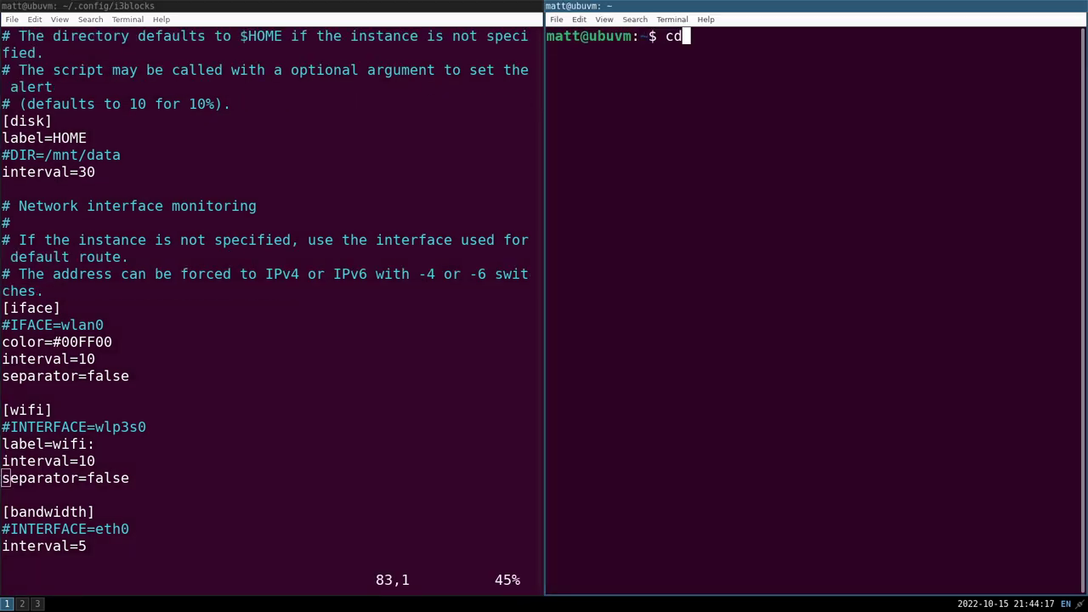
{"action": "type", "text": ".config/i3bl"}
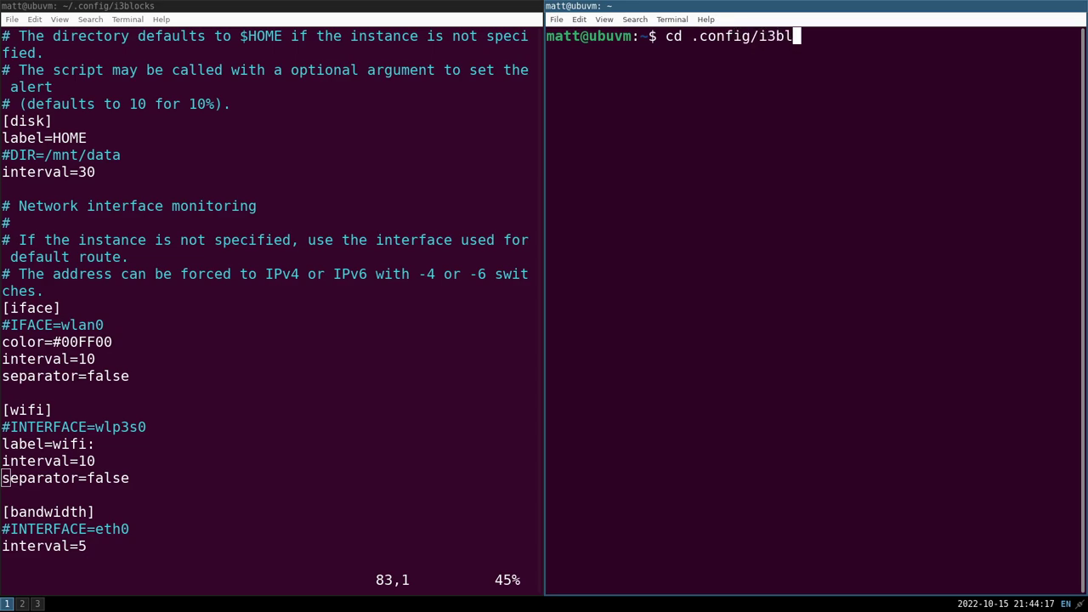
{"action": "type", "text": "ocks/scr"}
{"action": "key", "text": "Tab"}
{"action": "key", "text": "Return"}
{"action": "type", "text": "ls"}
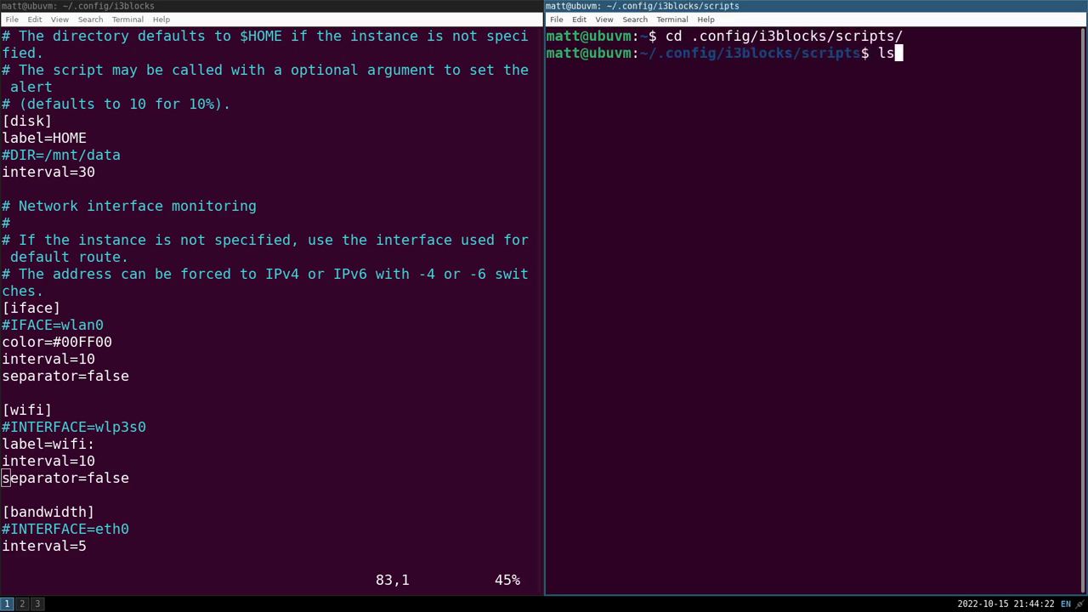
{"action": "key", "text": "Return"}
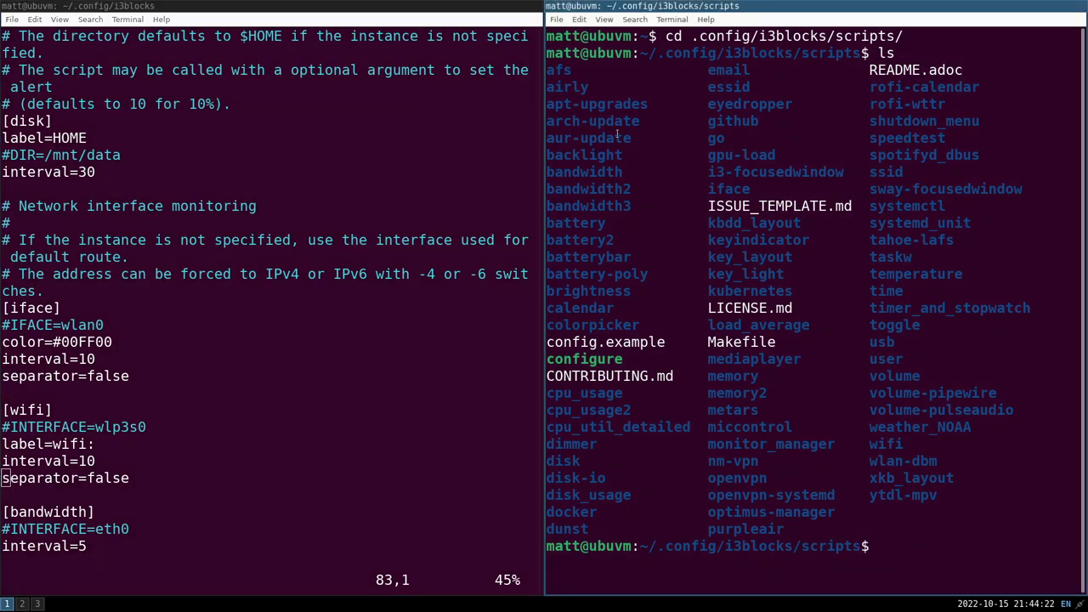
Step: Enter the volume folder and list its files
{"action": "type", "text": "cd volume"}
{"action": "key", "text": "Return"}
{"action": "type", "text": "ls"}
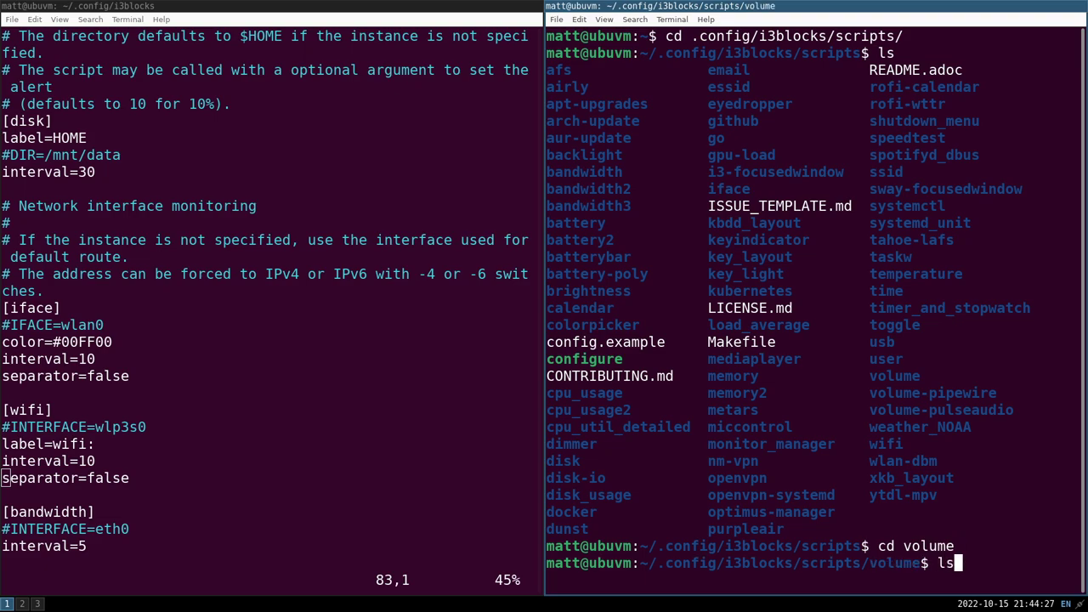
{"action": "key", "text": "Return"}
{"action": "key", "text": "ctrl+l"}
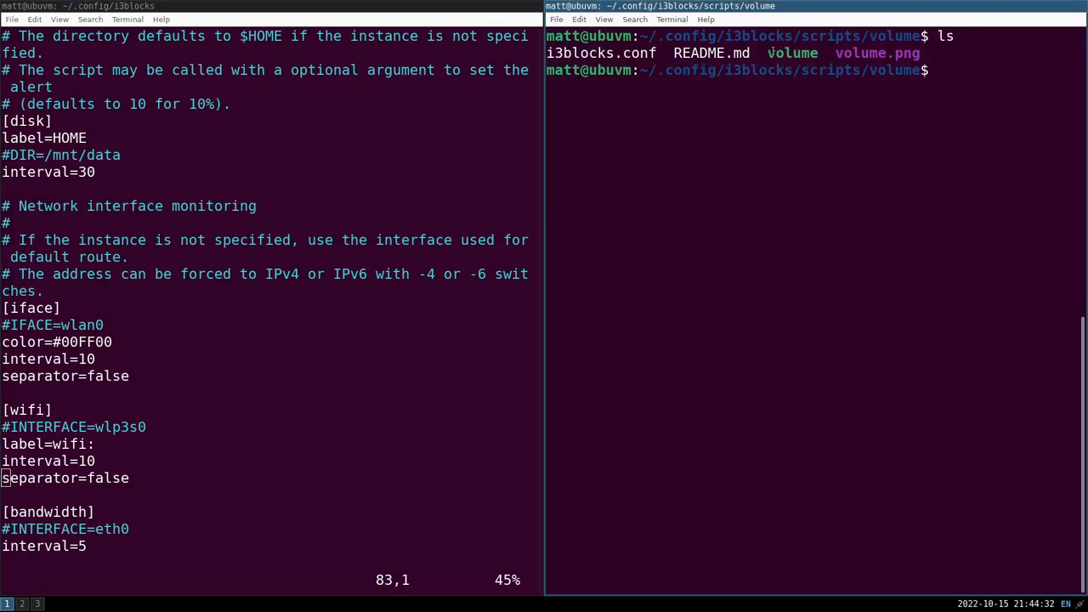
{"action": "double_click", "coordinate": [769, 53]}
{"action": "left_click", "coordinate": [768, 54]}
Step: Run the volume script, which prints 100%, then go back up to the scripts folder
{"action": "type", "text": "./vol"}
{"action": "key", "text": "Tab"}
{"action": "key", "text": "Return"}
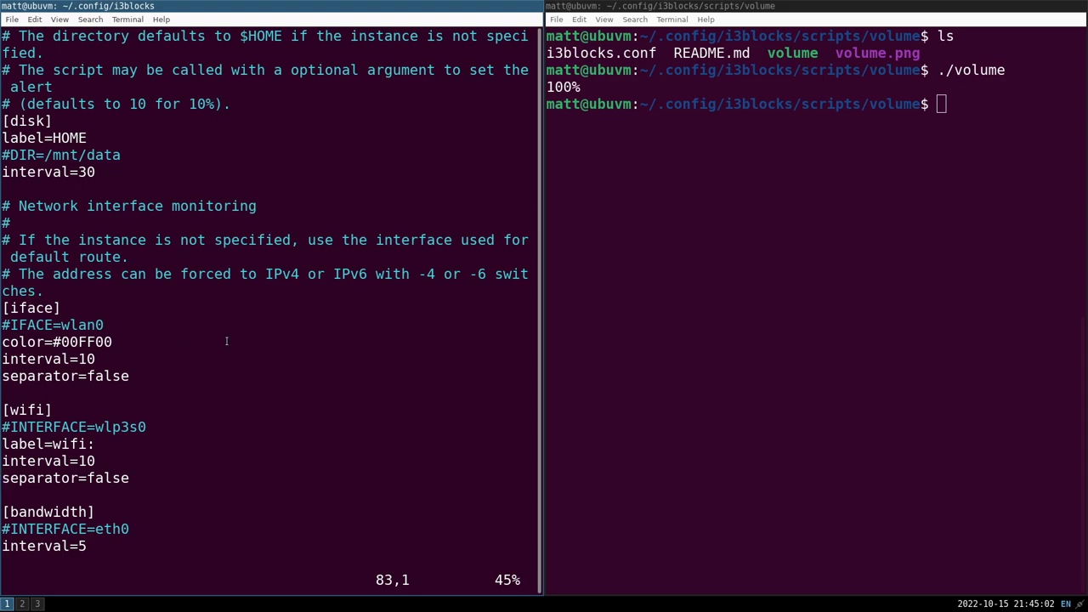
{"action": "type", "text": "cd .."}
{"action": "key", "text": "Return"}
Step: List the scripts folder again and move the vim config back up to the volume section
{"action": "type", "text": "ls"}
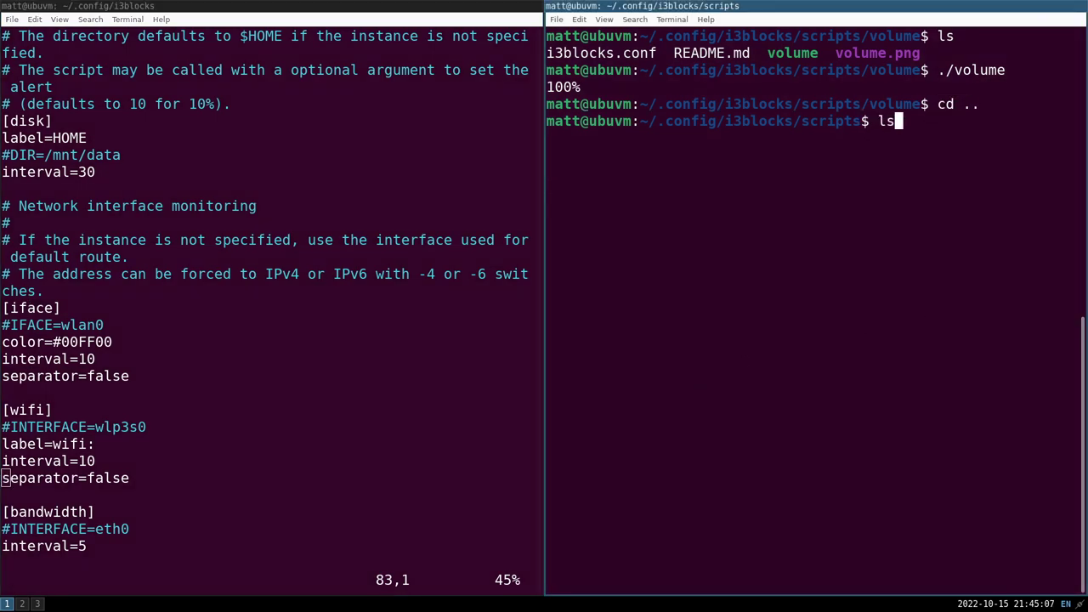
{"action": "key", "text": "Return"}
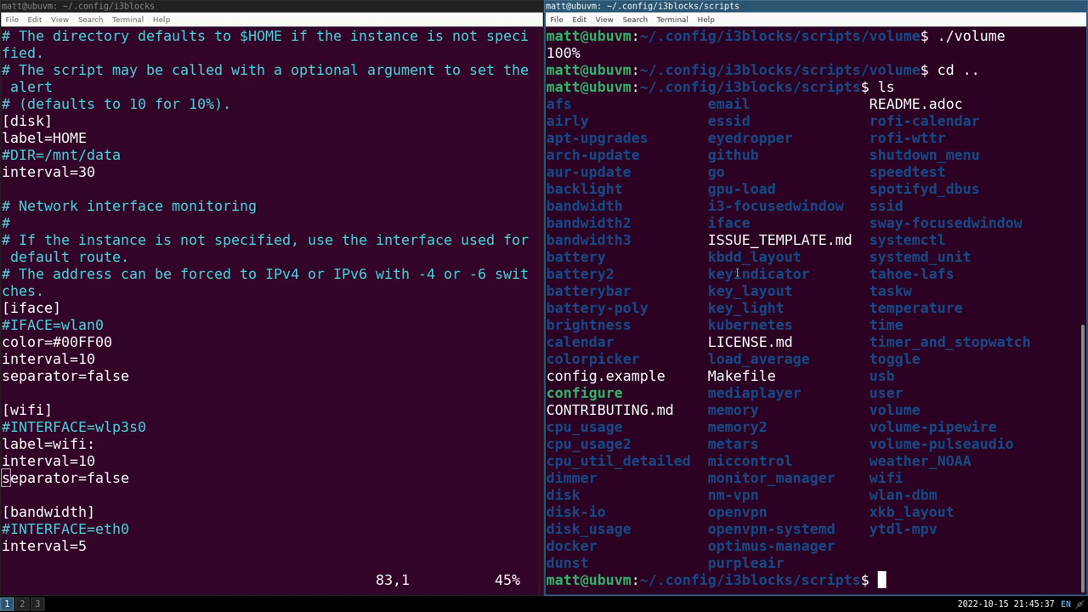
{"action": "key", "text": "k"}
{"action": "key", "text": "k"}
{"action": "key", "text": "k"}
{"action": "key", "text": "k"}
{"action": "key", "text": "k"}
{"action": "key", "text": "k"}
{"action": "key", "text": "k"}
{"action": "key", "text": "k"}
{"action": "key", "text": "k"}
{"action": "key", "text": "k"}
{"action": "key", "text": "k"}
{"action": "key", "text": "k"}
{"action": "key", "text": "k"}
{"action": "key", "text": "k"}
{"action": "key", "text": "k"}
{"action": "key", "text": "k"}
{"action": "key", "text": "k"}
{"action": "key", "text": "k"}
{"action": "key", "text": "k"}
{"action": "key", "text": "k"}
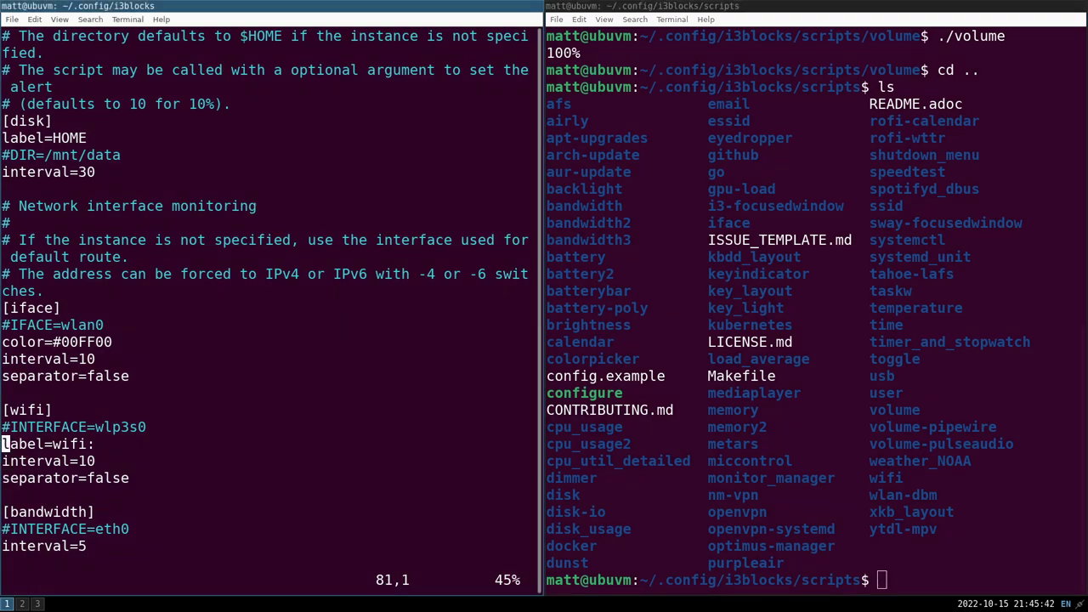
{"action": "key", "text": "k"}
{"action": "key", "text": "k"}
{"action": "key", "text": "k"}
{"action": "key", "text": "k"}
{"action": "key", "text": "k"}
{"action": "key", "text": "k"}
{"action": "key", "text": "k"}
{"action": "key", "text": "k"}
{"action": "key", "text": "k"}
{"action": "key", "text": "k"}
{"action": "key", "text": "k"}
{"action": "key", "text": "k"}
{"action": "key", "text": "k"}
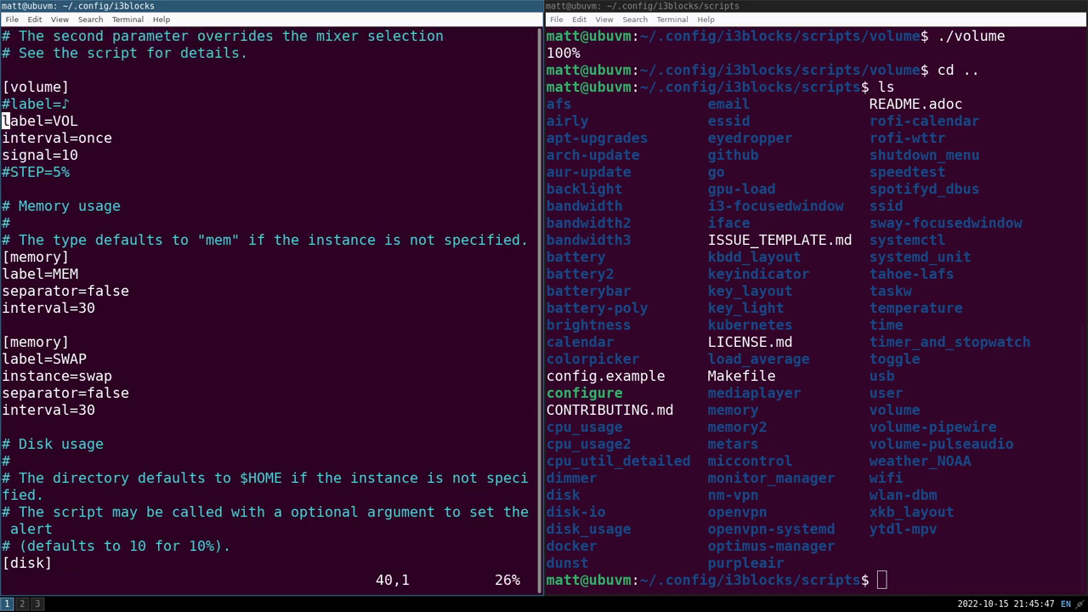
{"action": "key", "text": "k"}
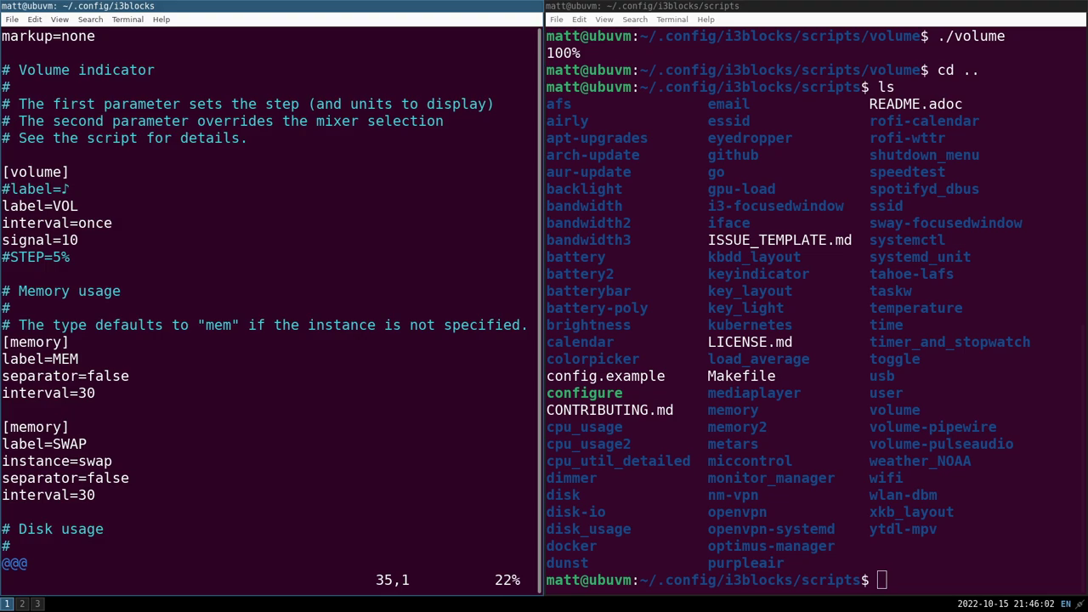
{"action": "key", "text": "shift+g"}
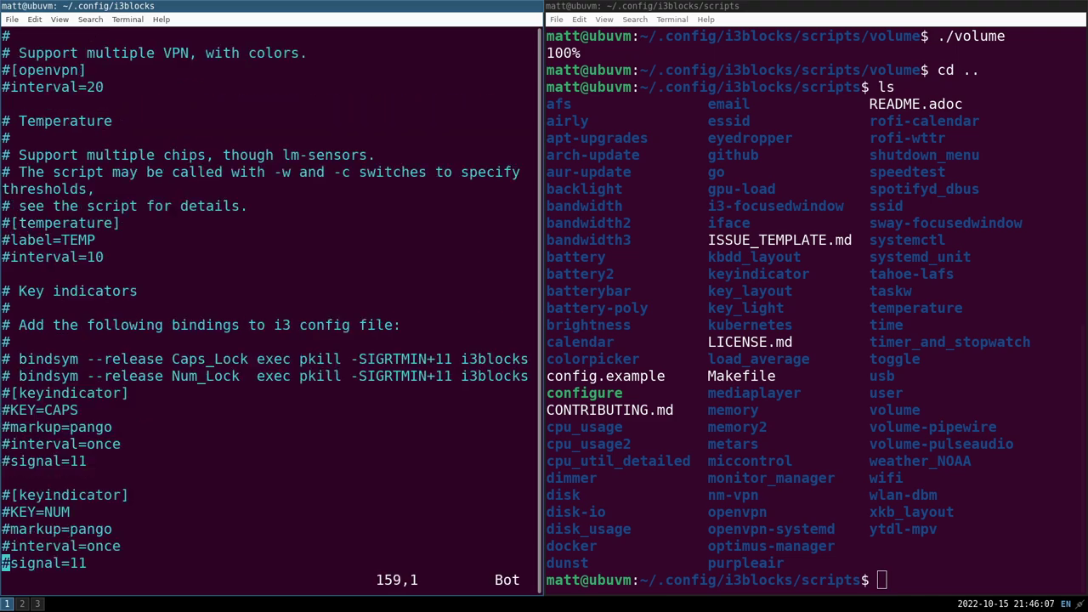
{"action": "key", "text": "k"}
{"action": "key", "text": "k"}
{"action": "key", "text": "k"}
{"action": "key", "text": "k"}
{"action": "key", "text": "k"}
{"action": "key", "text": "k"}
{"action": "key", "text": "k"}
{"action": "key", "text": "k"}
{"action": "key", "text": "k"}
{"action": "key", "text": "k"}
{"action": "key", "text": "k"}
{"action": "key", "text": "k"}
{"action": "key", "text": "k"}
{"action": "key", "text": "k"}
{"action": "key", "text": "k"}
{"action": "key", "text": "k"}
{"action": "key", "text": "k"}
{"action": "key", "text": "k"}
{"action": "key", "text": "k"}
{"action": "key", "text": "k"}
{"action": "key", "text": "k"}
{"action": "key", "text": "k"}
{"action": "key", "text": "k"}
{"action": "key", "text": "k"}
{"action": "key", "text": "k"}
{"action": "key", "text": "k"}
{"action": "key", "text": "k"}
{"action": "key", "text": "k"}
{"action": "key", "text": "k"}
{"action": "key", "text": "k"}
{"action": "key", "text": "k"}
{"action": "key", "text": "k"}
{"action": "key", "text": "k"}
{"action": "key", "text": "k"}
{"action": "key", "text": "k"}
{"action": "key", "text": "k"}
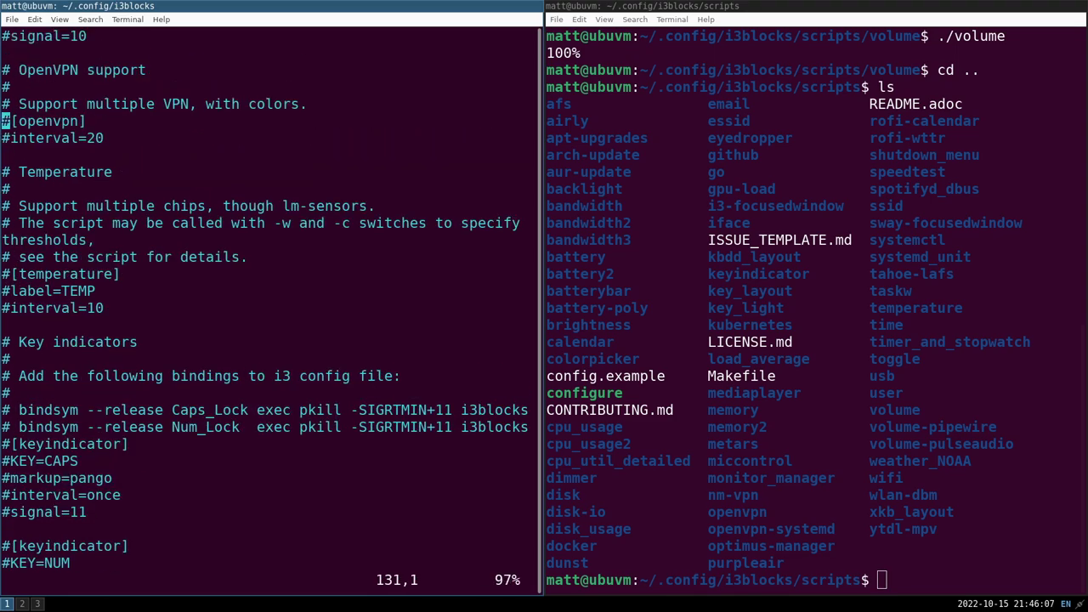
{"action": "key", "text": "j"}
{"action": "key", "text": "j"}
{"action": "key", "text": "j"}
{"action": "key", "text": "j"}
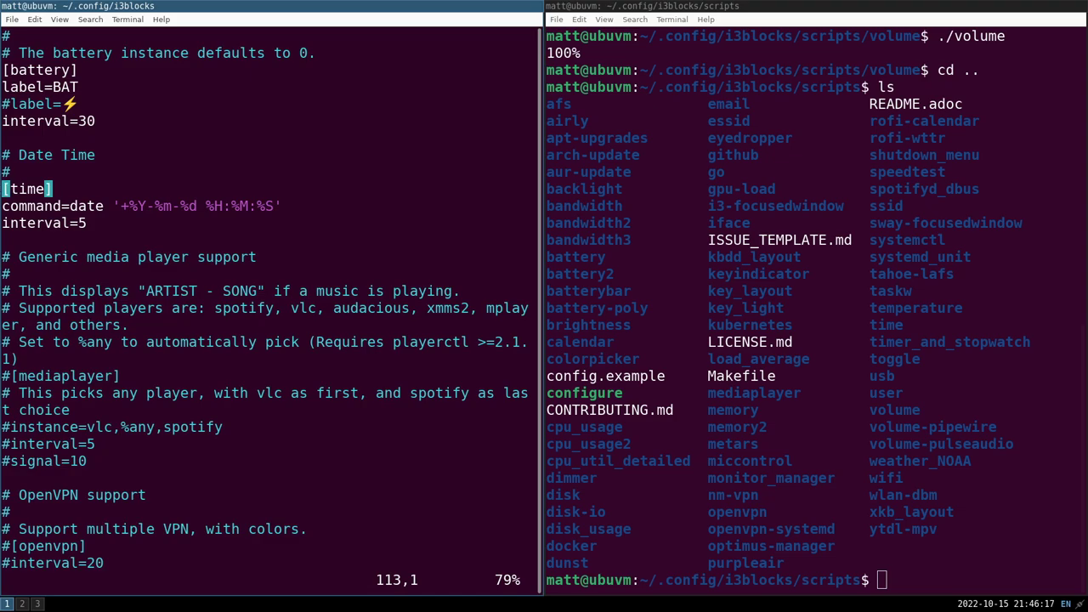
{"action": "key", "text": "k"}
{"action": "key", "text": "k"}
{"action": "key", "text": "k"}
{"action": "key", "text": "k"}
{"action": "key", "text": "k"}
{"action": "key", "text": "k"}
{"action": "key", "text": "k"}
{"action": "key", "text": "k"}
{"action": "key", "text": "k"}
{"action": "key", "text": "k"}
{"action": "key", "text": "k"}
{"action": "key", "text": "k"}
{"action": "key", "text": "k"}
{"action": "key", "text": "k"}
{"action": "key", "text": "k"}
{"action": "key", "text": "k"}
{"action": "key", "text": "k"}
{"action": "key", "text": "k"}
{"action": "key", "text": "k"}
{"action": "key", "text": "k"}
{"action": "key", "text": "k"}
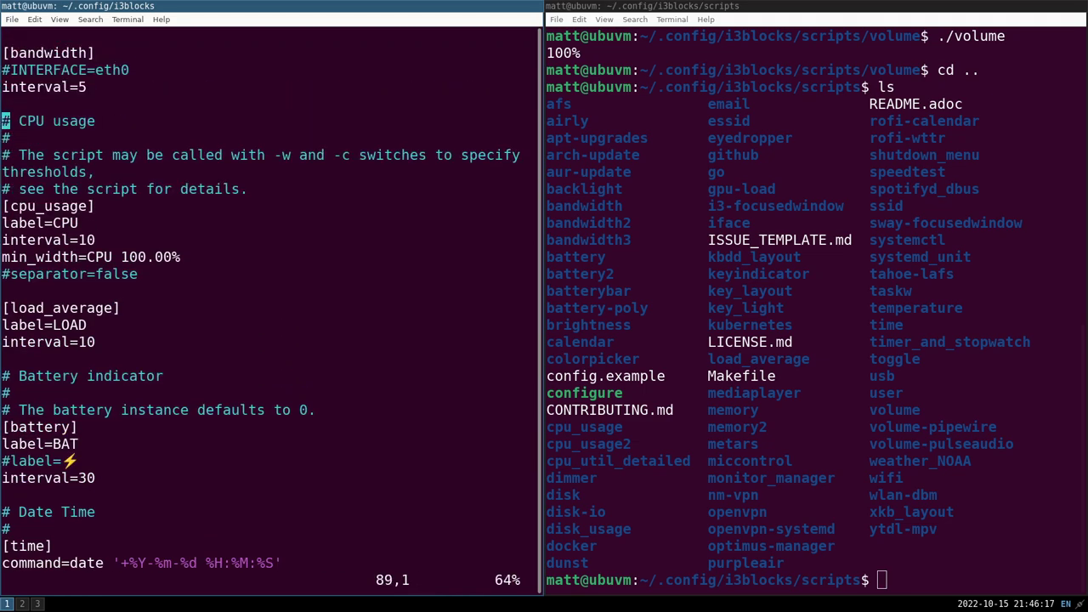
{"action": "key", "text": "k"}
{"action": "key", "text": "k"}
{"action": "key", "text": "k"}
{"action": "key", "text": "k"}
{"action": "key", "text": "k"}
{"action": "key", "text": "k"}
{"action": "key", "text": "k"}
{"action": "key", "text": "k"}
{"action": "key", "text": "k"}
{"action": "key", "text": "k"}
{"action": "key", "text": "k"}
{"action": "key", "text": "k"}
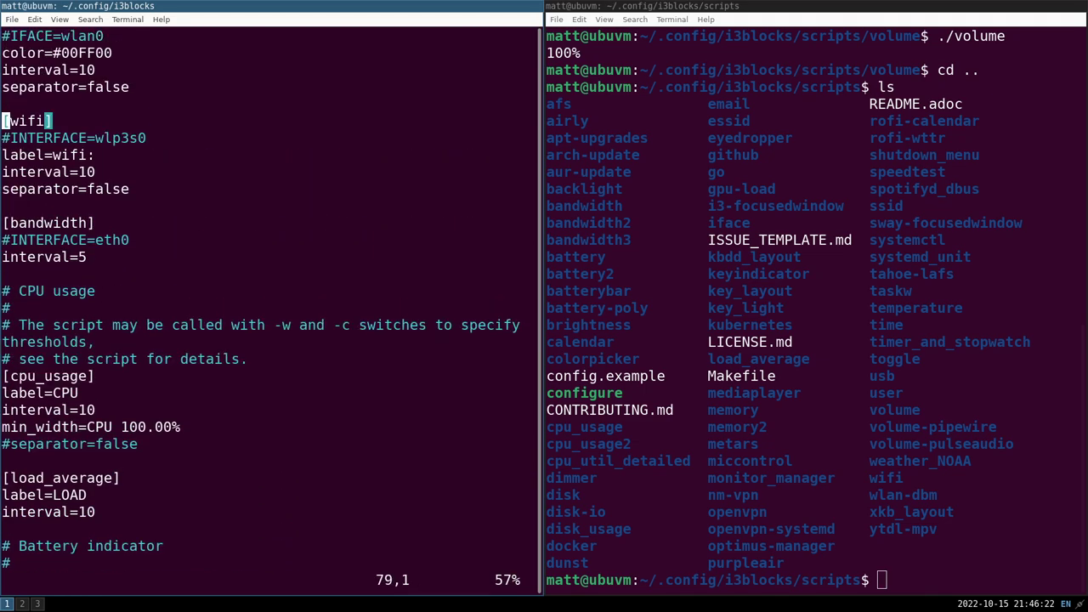
{"action": "key", "text": "k"}
{"action": "key", "text": "k"}
{"action": "key", "text": "k"}
{"action": "key", "text": "k"}
{"action": "key", "text": "k"}
{"action": "key", "text": "k"}
{"action": "key", "text": "k"}
{"action": "key", "text": "k"}
{"action": "key", "text": "k"}
{"action": "key", "text": "k"}
{"action": "key", "text": "k"}
{"action": "key", "text": "k"}
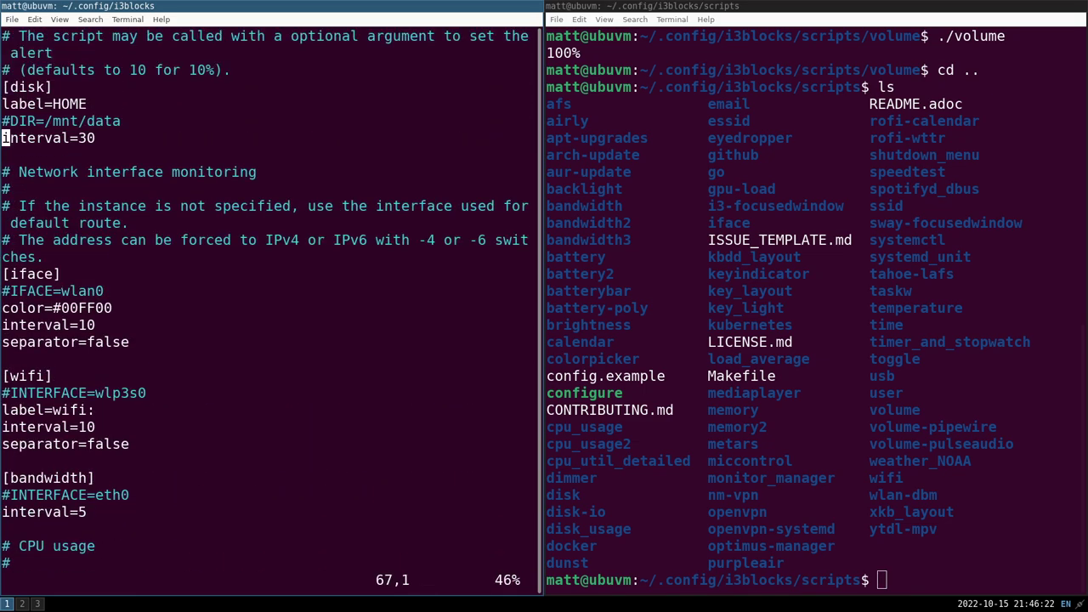
{"action": "key", "text": "k"}
{"action": "key", "text": "k"}
{"action": "key", "text": "k"}
{"action": "key", "text": "k"}
{"action": "key", "text": "k"}
{"action": "key", "text": "k"}
{"action": "key", "text": "k"}
{"action": "key", "text": "k"}
{"action": "key", "text": "k"}
{"action": "key", "text": "k"}
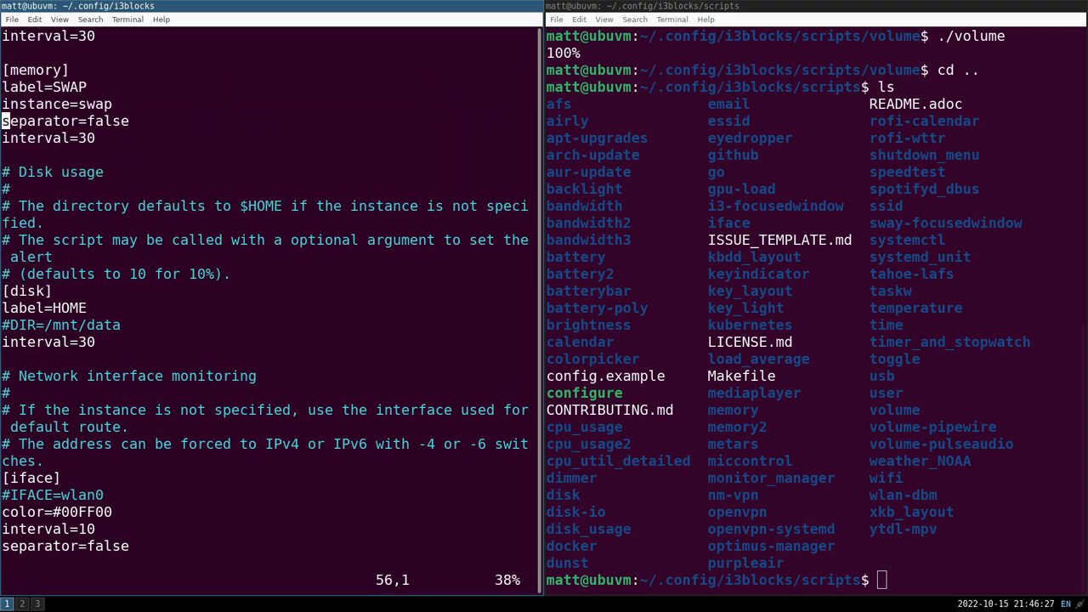
{"action": "key", "text": "k"}
{"action": "key", "text": "k"}
{"action": "key", "text": "k"}
{"action": "key", "text": "k"}
{"action": "key", "text": "k"}
{"action": "key", "text": "k"}
{"action": "key", "text": "k"}
{"action": "key", "text": "k"}
{"action": "key", "text": "k"}
{"action": "key", "text": "k"}
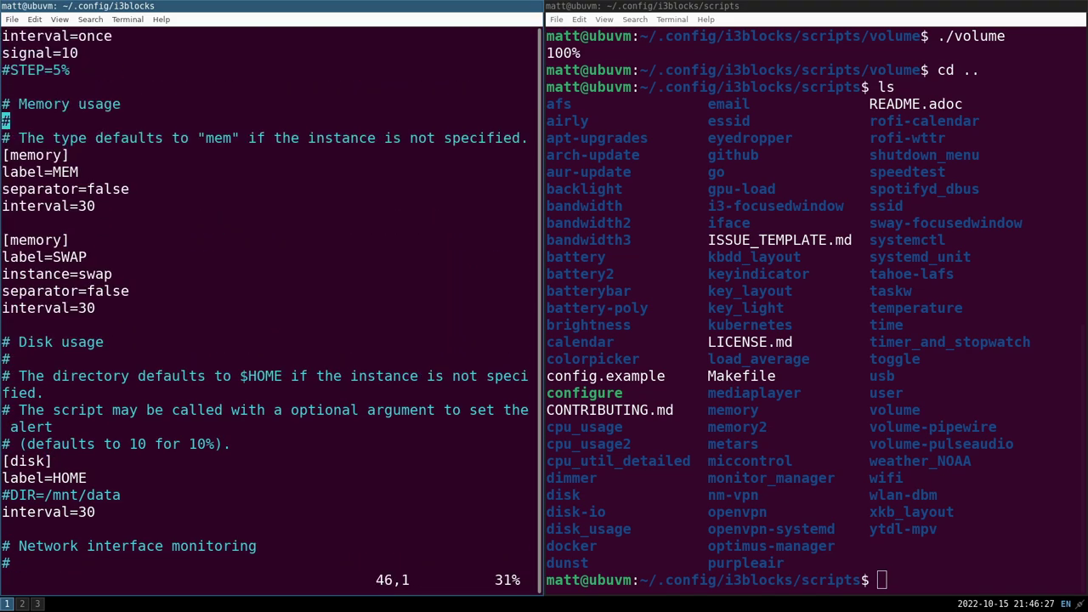
{"action": "key", "text": "k"}
{"action": "key", "text": "k"}
{"action": "key", "text": "k"}
{"action": "key", "text": "k"}
{"action": "key", "text": "k"}
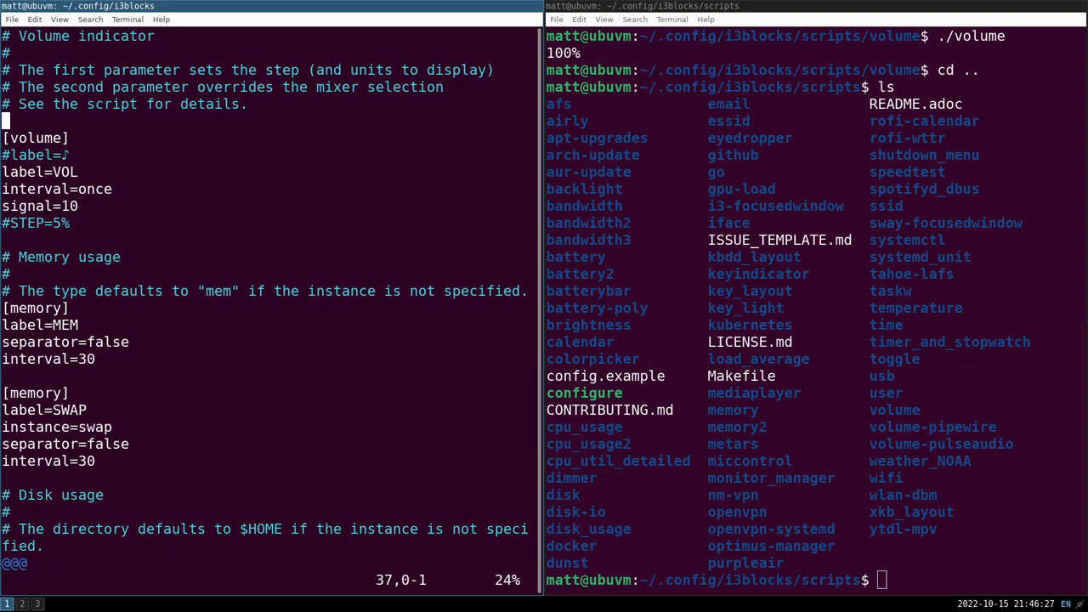
{"action": "key", "text": "j"}
{"action": "key", "text": "j"}
{"action": "key", "text": "j"}
{"action": "key", "text": "j"}
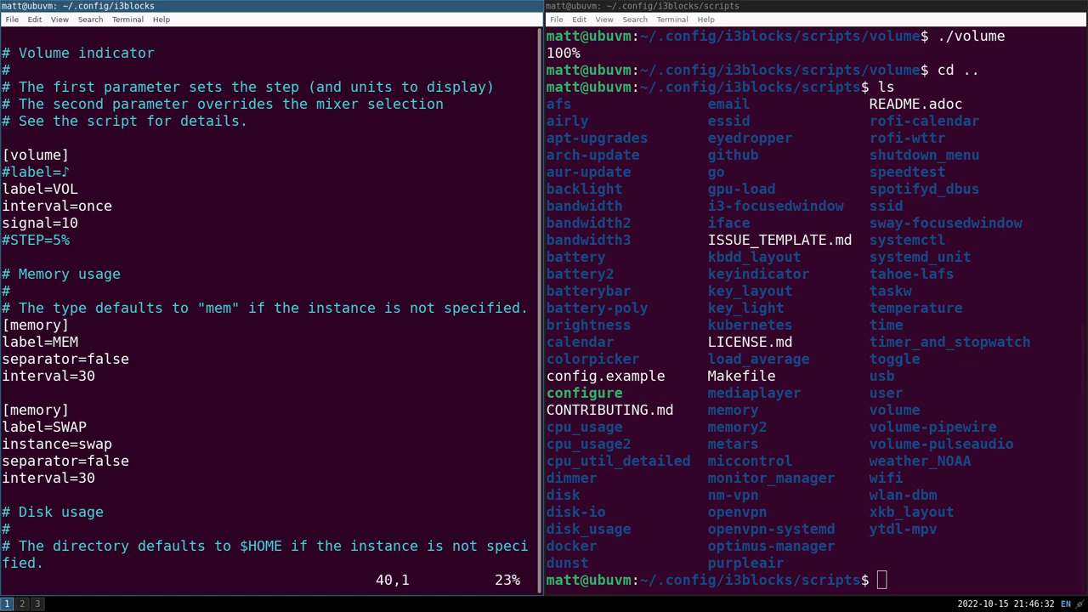
Step: Add a command=$SCRIPT_DIR/volume/volume line above label=VOL in the volume block
{"action": "key", "text": "i"}
{"action": "key", "text": "Return"}
{"action": "key", "text": "Up"}
{"action": "type", "text": "co"}
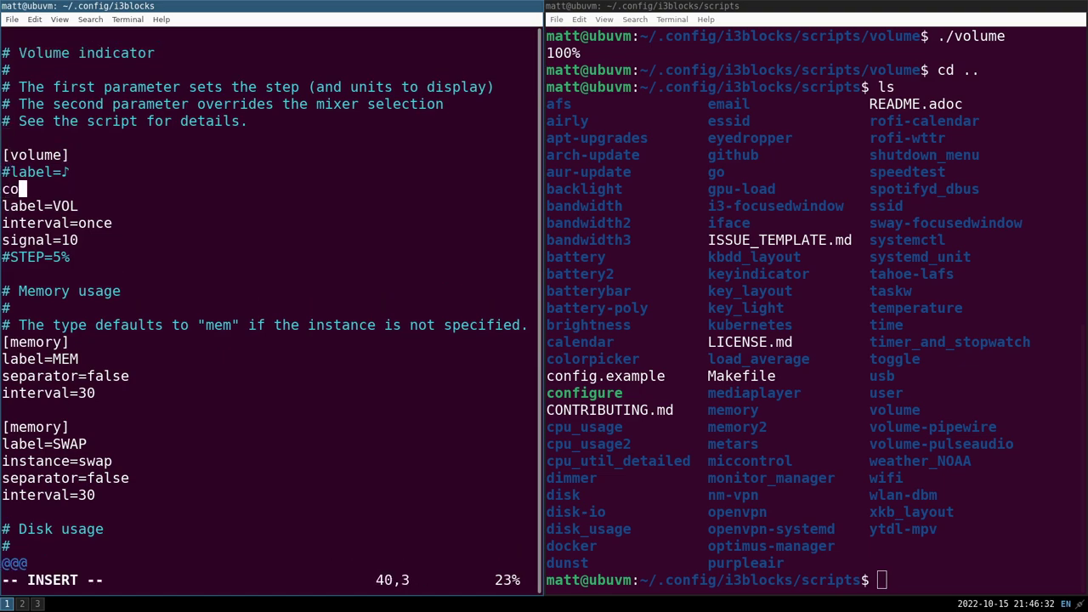
{"action": "type", "text": "mmand="}
{"action": "type", "text": "$S"}
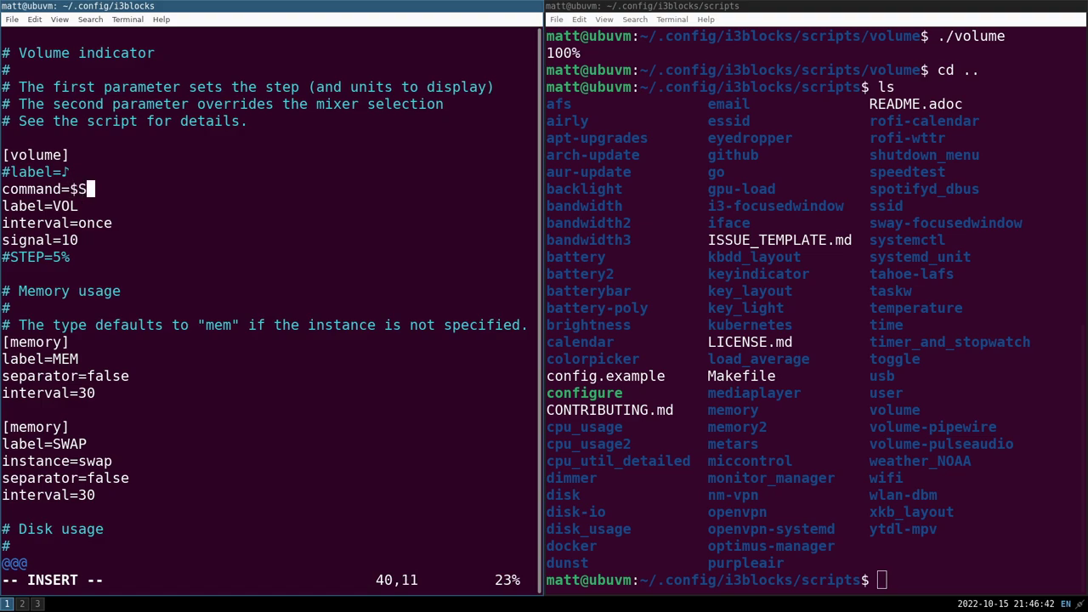
{"action": "type", "text": "CRIPT_DIR"}
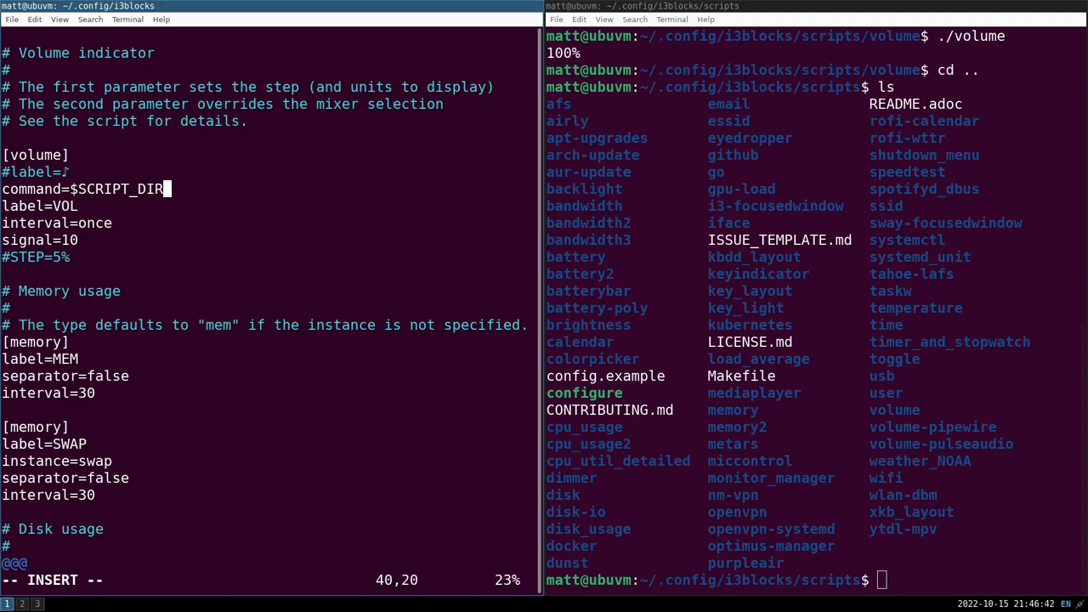
{"action": "type", "text": "=volume/volume"}
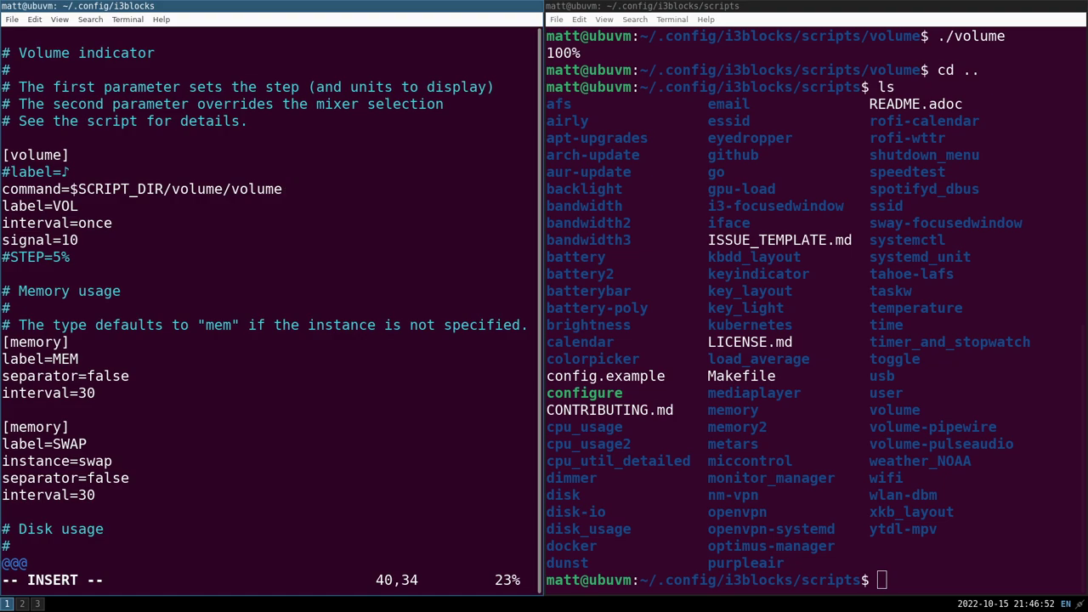
Step: In the side shell, enter the volume folder and list it to check the script name
{"action": "key", "text": "super+Right"}
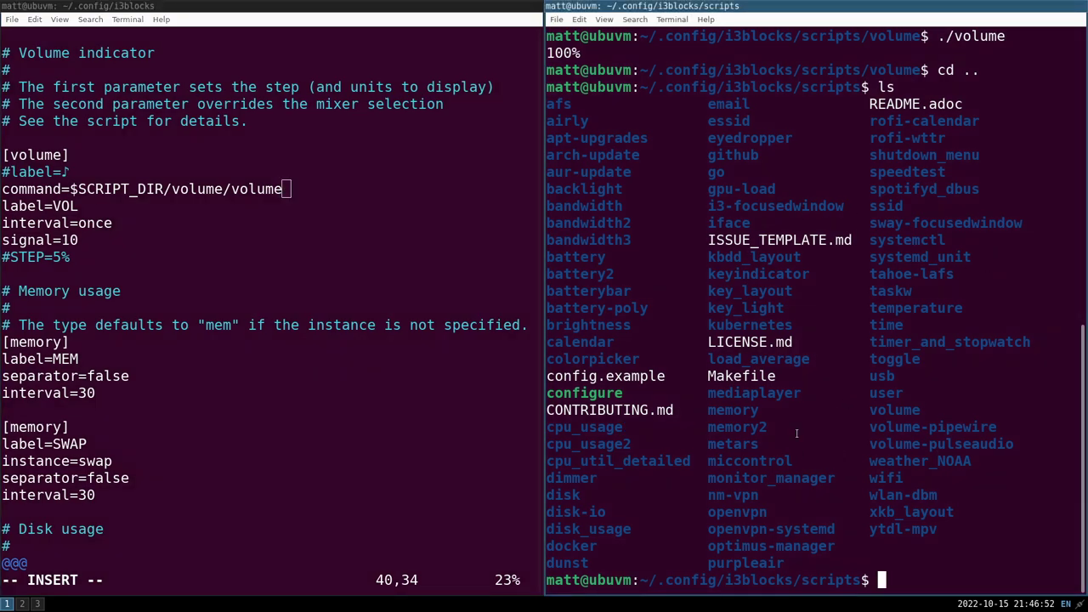
{"action": "type", "text": "cd volume"}
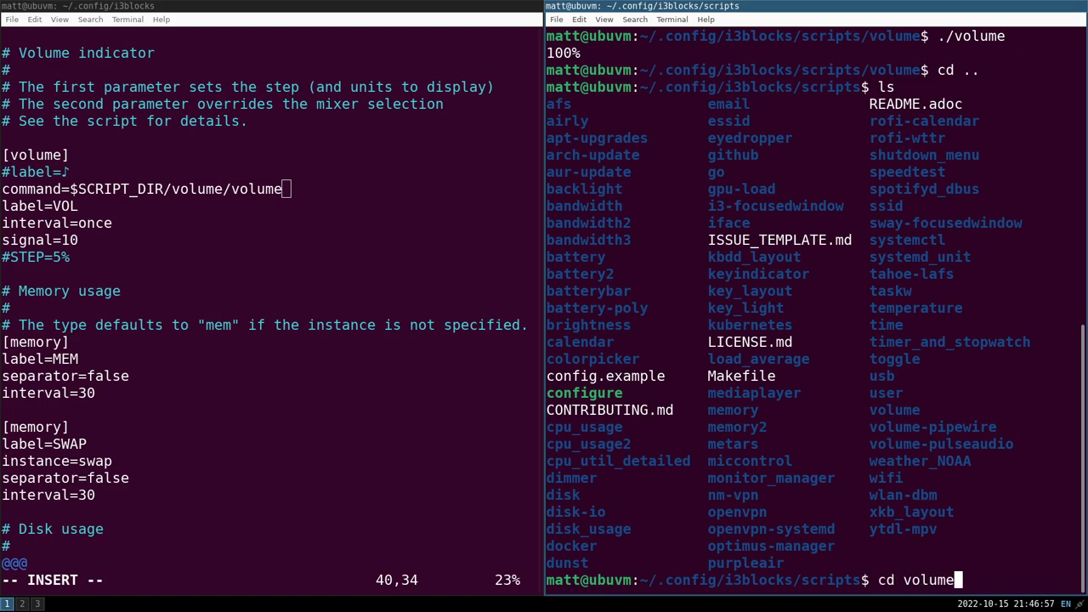
{"action": "key", "text": "Return"}
{"action": "type", "text": "ls"}
{"action": "key", "text": "Return"}
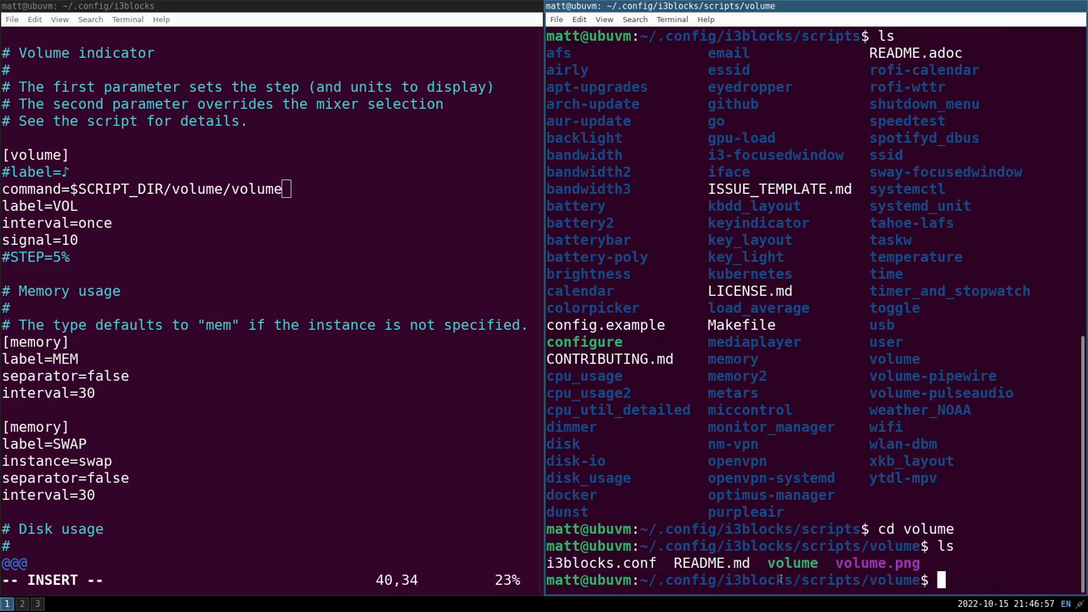
{"action": "double_click", "coordinate": [768, 564]}
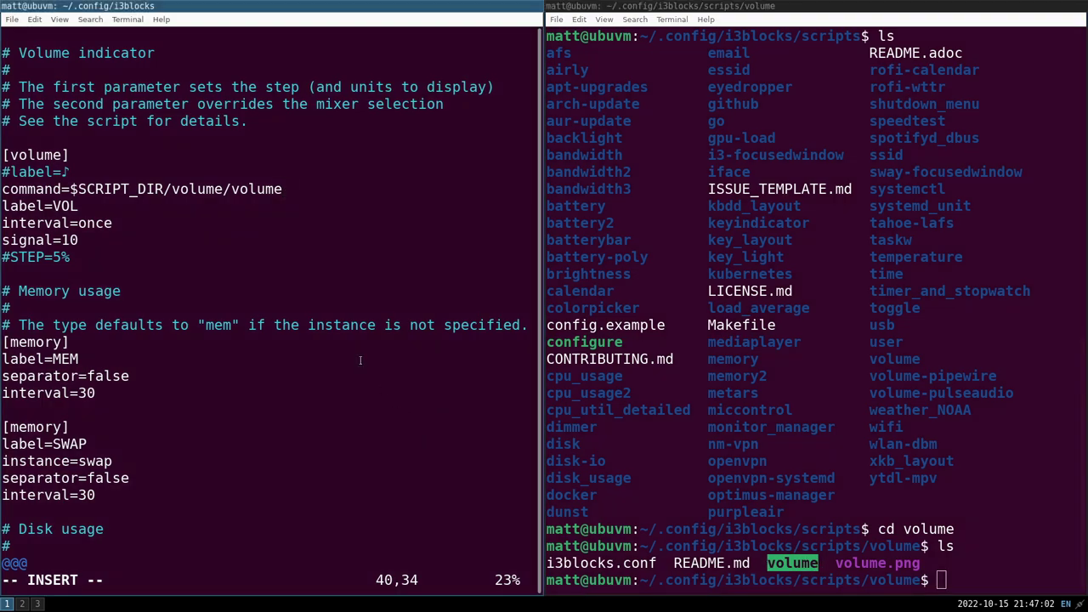
Step: Save the config and restart i3 so the bar shows VOL 100%
{"action": "key", "text": "Escape"}
{"action": "type", "text": ":w"}
{"action": "key", "text": "Return"}
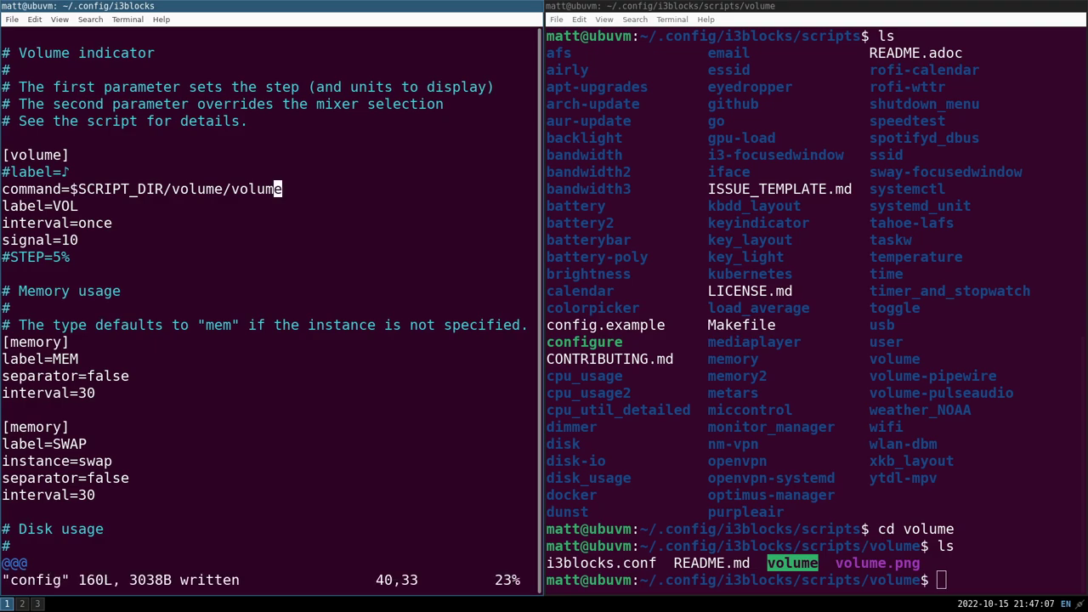
{"action": "key", "text": "super+shift+r"}
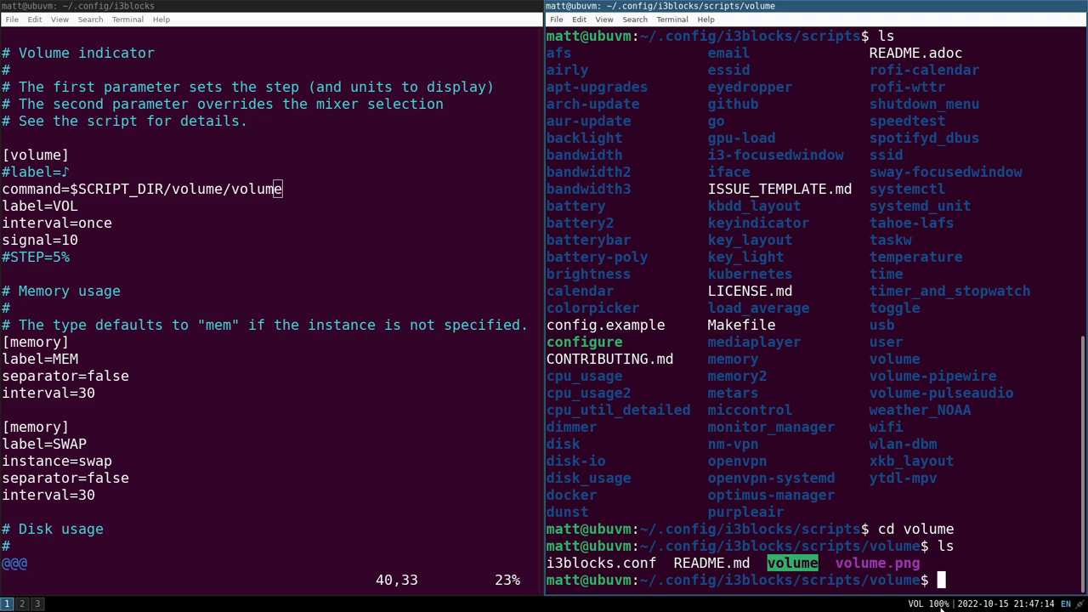
Step: Start a command=$SCRIPT_DIR/memory line under label=MEM, fixing a typo
{"action": "key", "text": "j"}
{"action": "key", "text": "j"}
{"action": "key", "text": "j"}
{"action": "key", "text": "j"}
{"action": "key", "text": "j"}
{"action": "key", "text": "j"}
{"action": "key", "text": "j"}
{"action": "key", "text": "j"}
{"action": "key", "text": "j"}
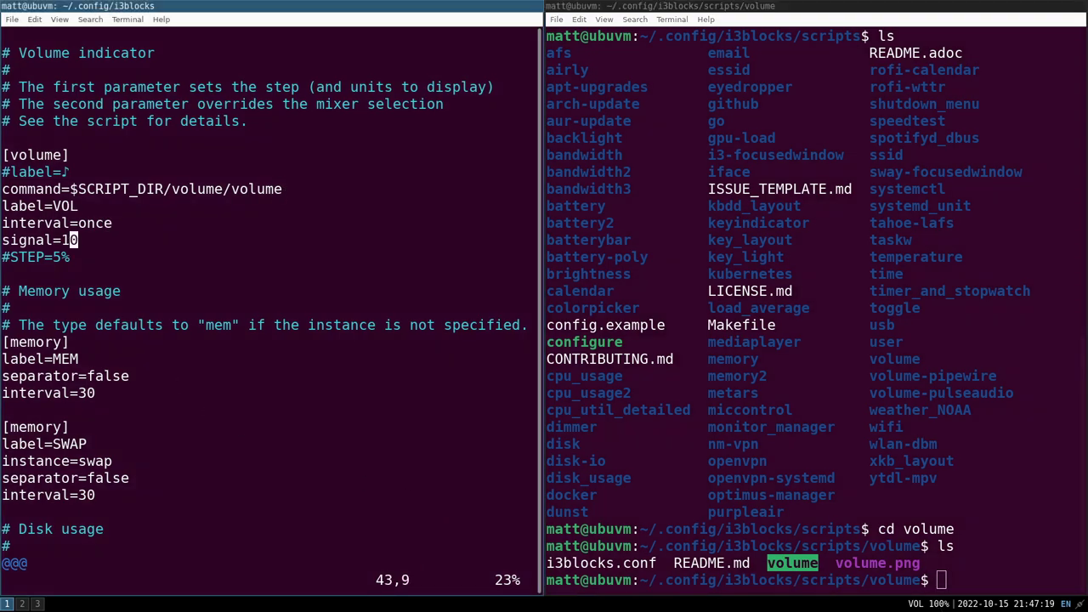
{"action": "key", "text": "j"}
{"action": "key", "text": "j"}
{"action": "key", "text": "k"}
{"action": "key", "text": "A"}
{"action": "key", "text": "Return"}
{"action": "type", "text": "command="}
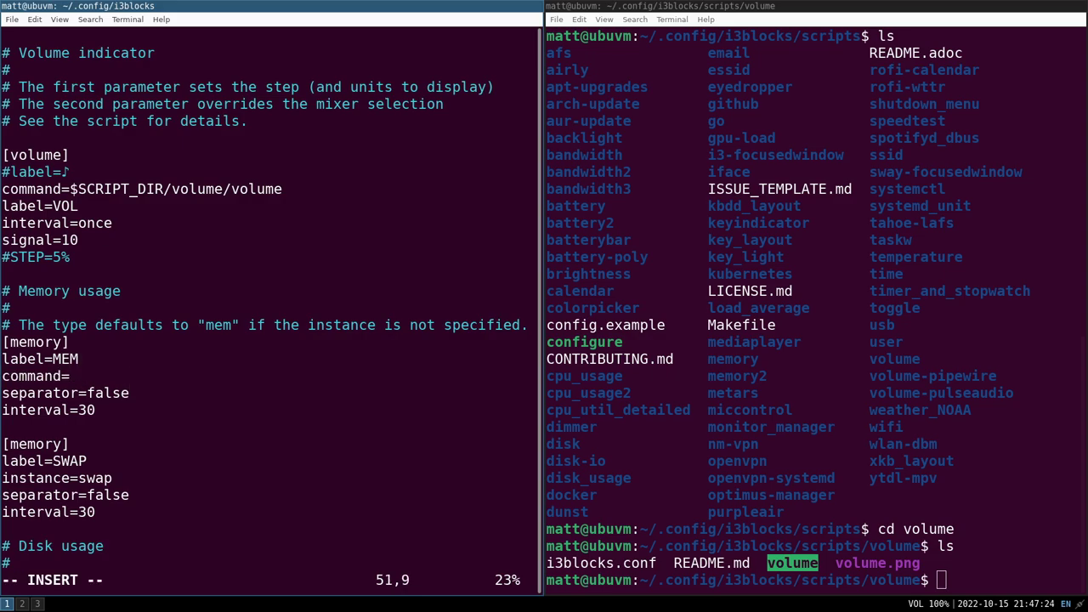
{"action": "type", "text": "$SCRIPT_DI"}
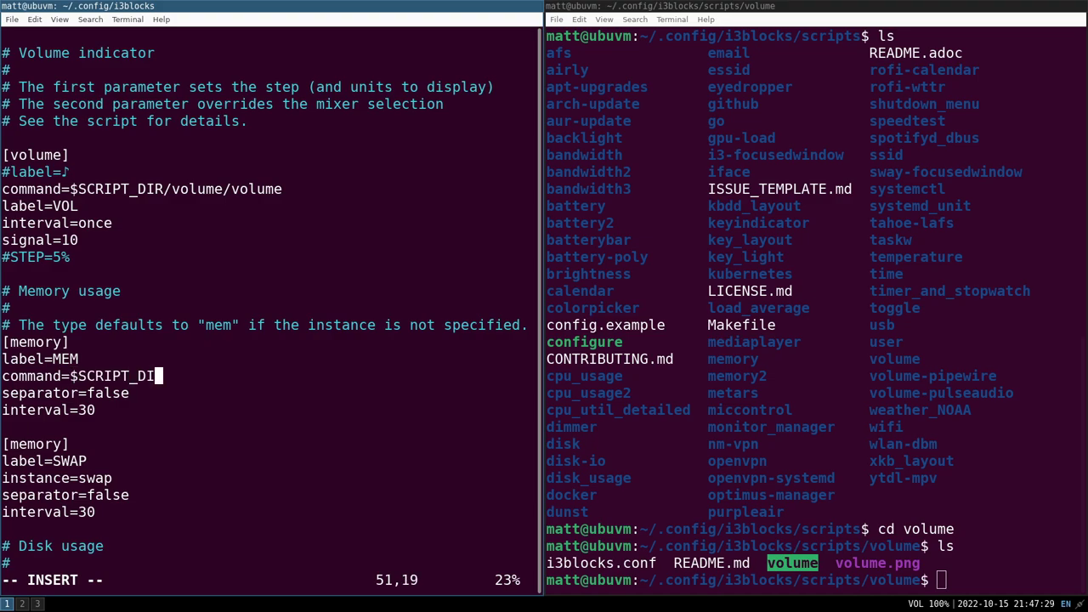
{"action": "type", "text": "R/memor"}
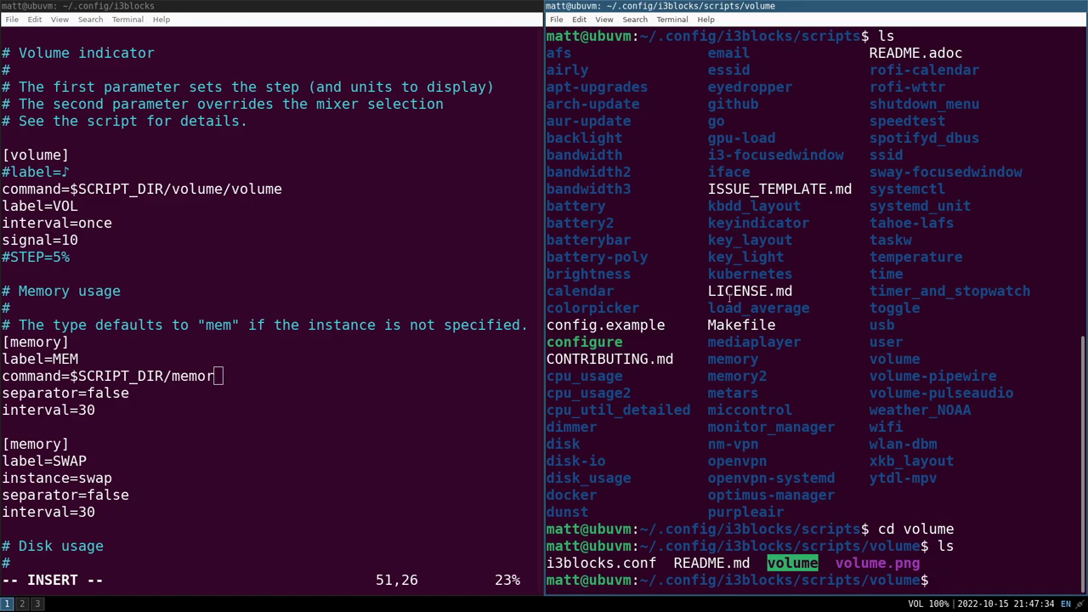
{"action": "left_click_drag", "start_coordinate": [775, 376], "coordinate": [751, 361]}
{"action": "left_click", "coordinate": [746, 360]}
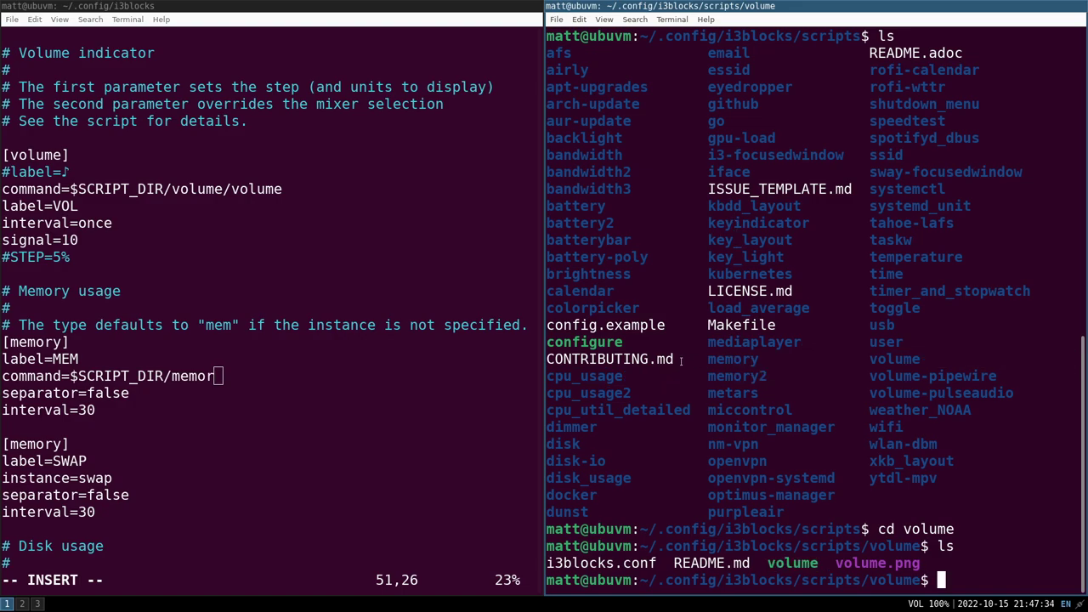
{"action": "mouse_move", "coordinate": [433, 380]}
{"action": "type", "text": "t"}
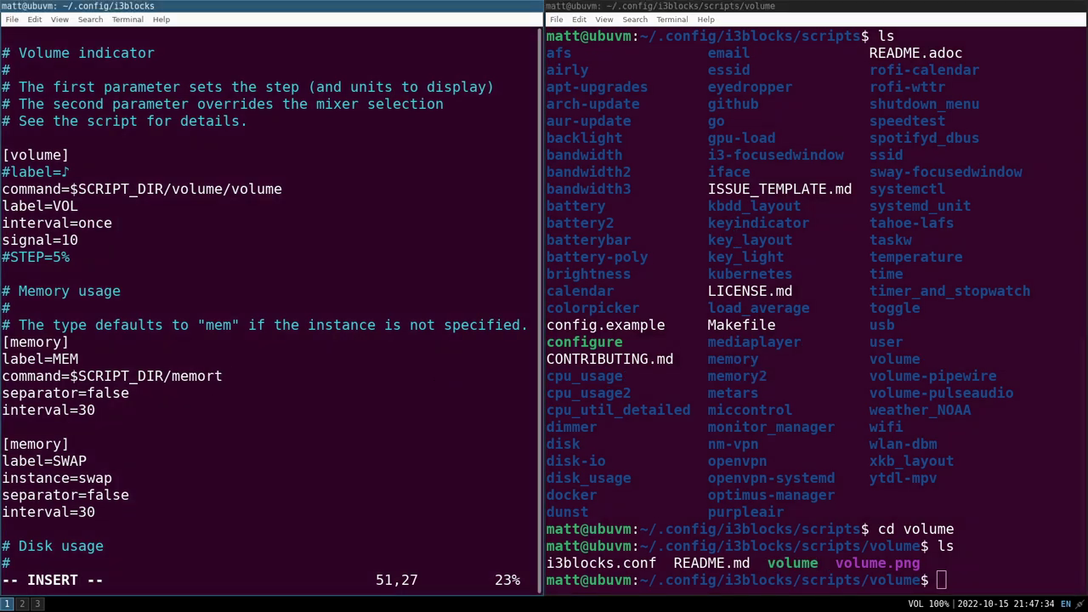
{"action": "key", "text": "BackSpace"}
{"action": "type", "text": "y"}
Step: In the shell, move into the memory script folder and list its contents
{"action": "mouse_move", "coordinate": [765, 382]}
{"action": "type", "text": "cd"}
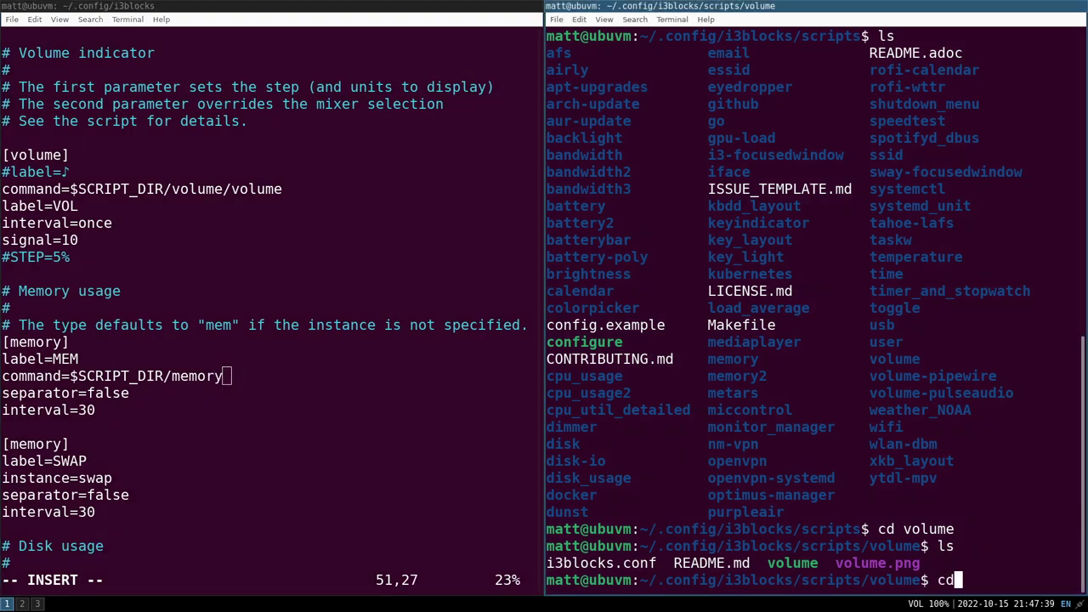
{"action": "type", "text": " ../memory"}
{"action": "key", "text": "Return"}
{"action": "type", "text": "ls"}
{"action": "key", "text": "Return"}
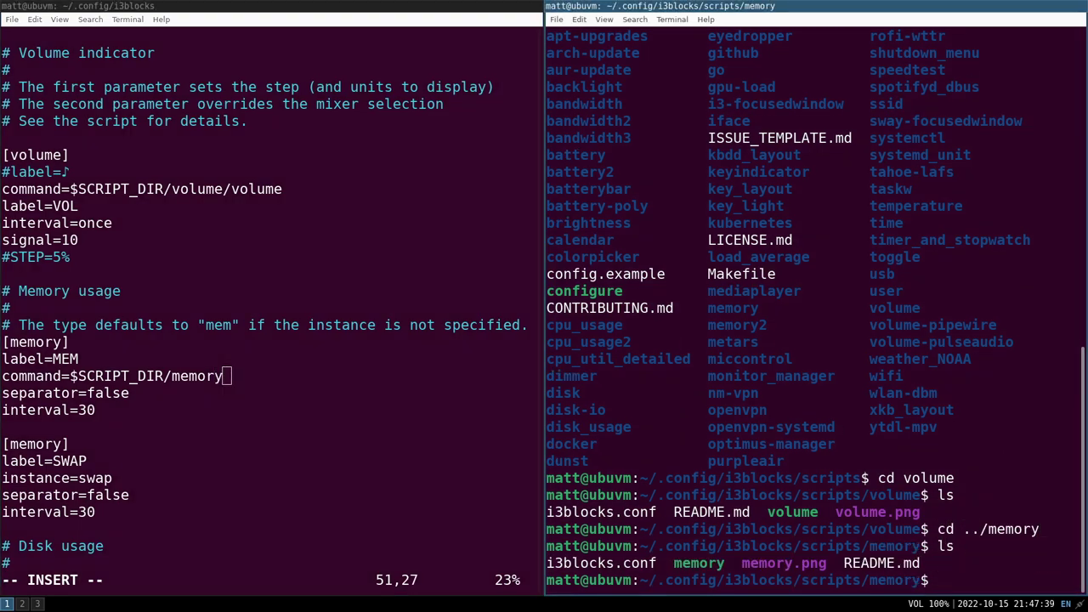
Step: Complete the path as $SCRIPT_DIR/memory/memory, save, and restart i3 to show MEM
{"action": "mouse_move", "coordinate": [314, 408]}
{"action": "type", "text": "/memory"}
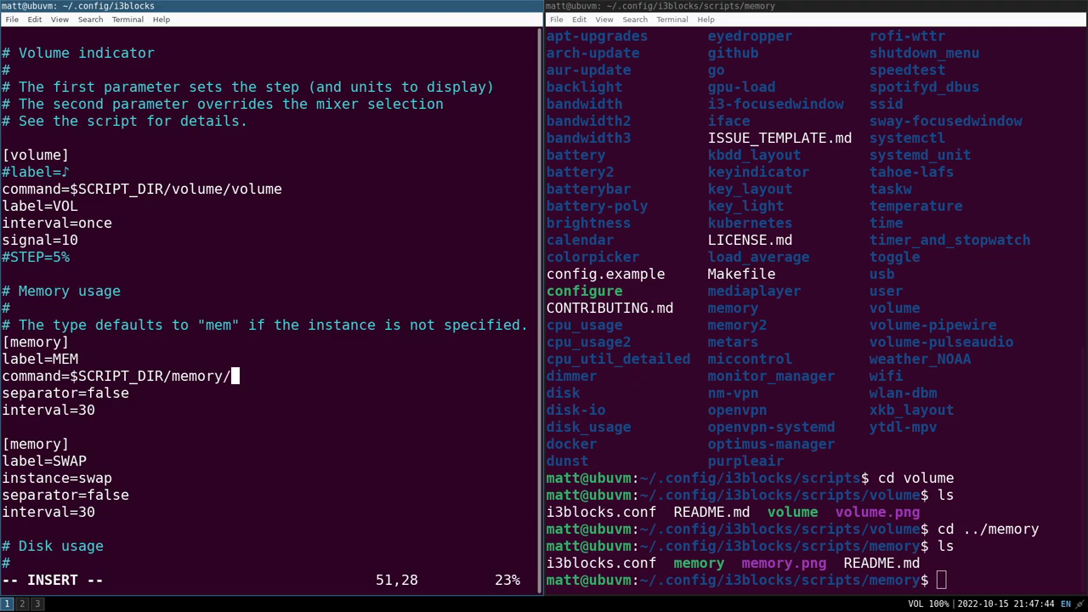
{"action": "key", "text": "Escape"}
{"action": "type", "text": ":w"}
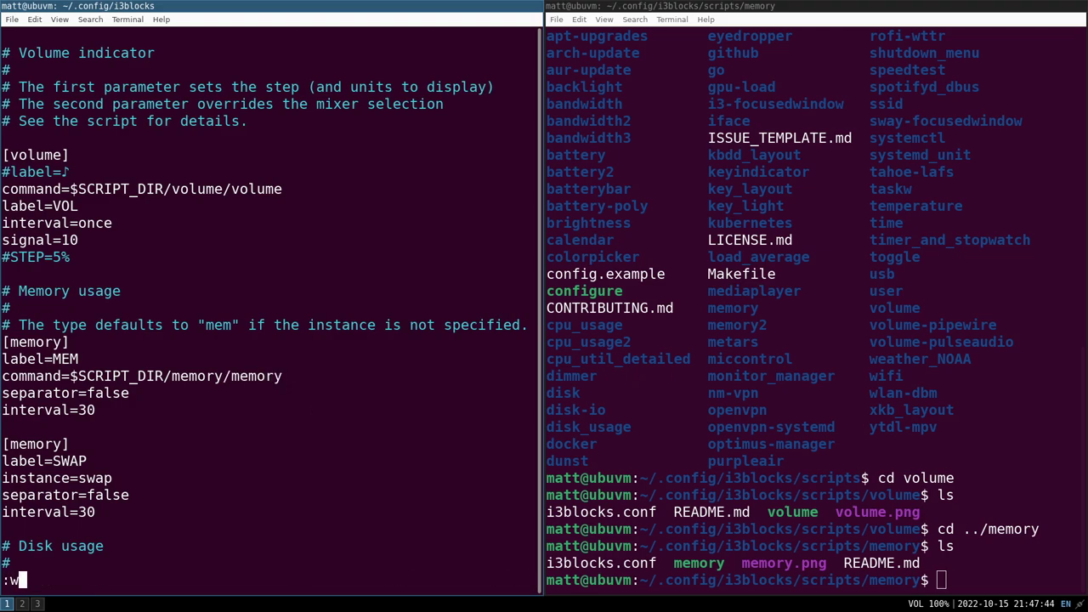
{"action": "key", "text": "Return"}
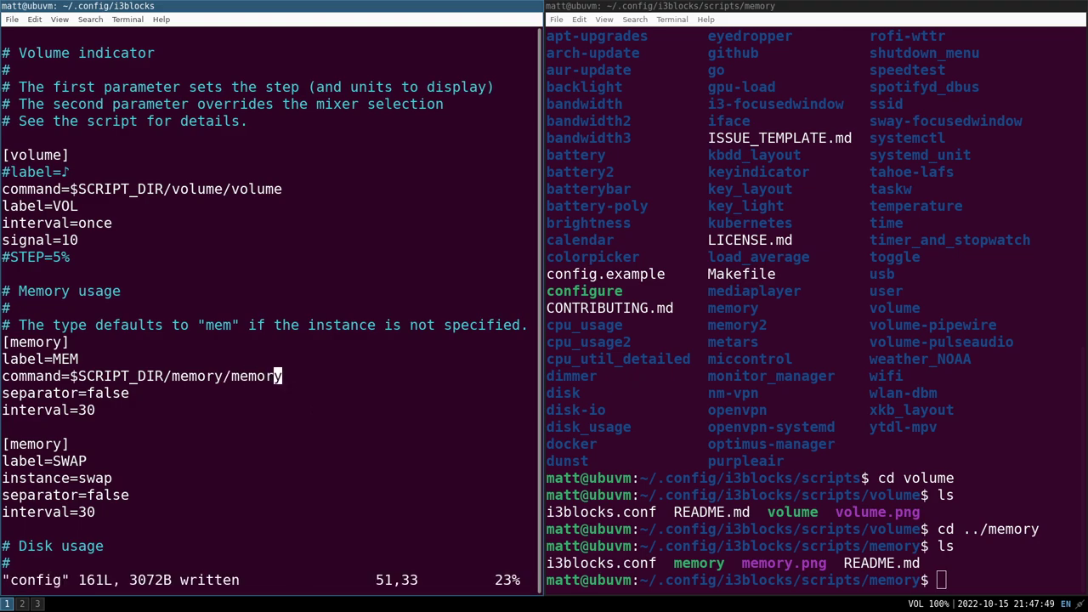
{"action": "key", "text": "super+shift+r"}
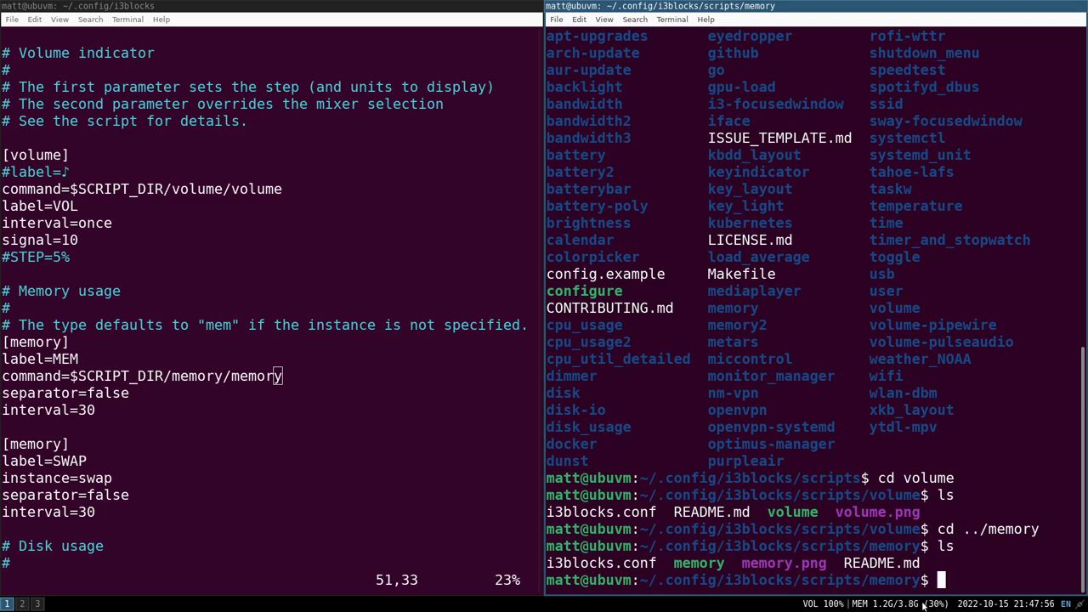
Step: Add command=$SCRIPT_DIR/memory/memory under label=SWAP, save, and restart i3
{"action": "key", "text": "j"}
{"action": "key", "text": "j"}
{"action": "key", "text": "j"}
{"action": "key", "text": "j"}
{"action": "key", "text": "j"}
{"action": "key", "text": "j"}
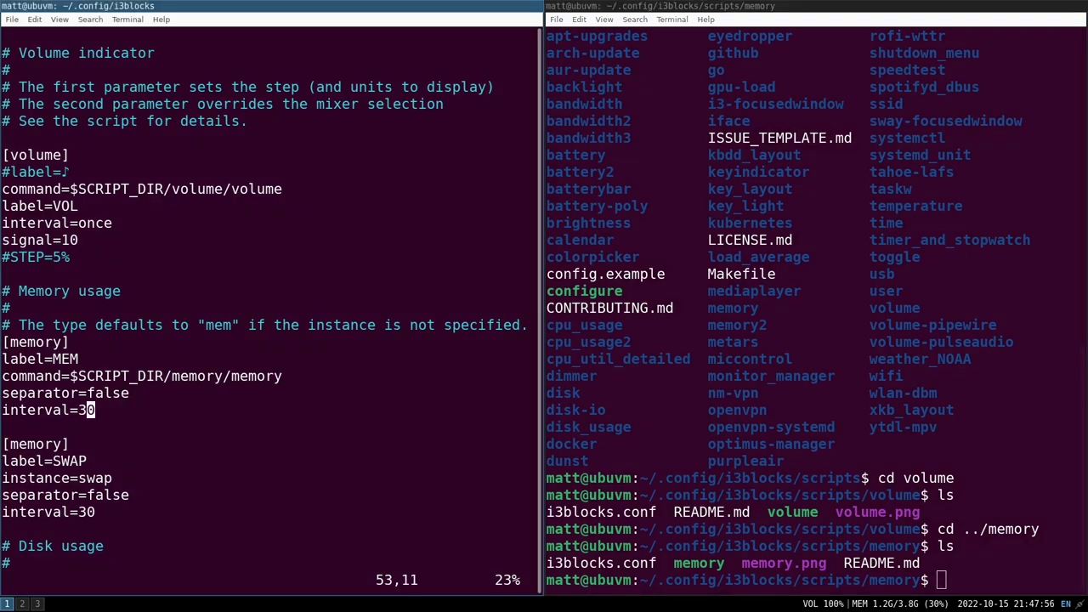
{"action": "key", "text": "k"}
{"action": "key", "text": "k"}
{"action": "key", "text": "j"}
{"action": "key", "text": "j"}
{"action": "key", "text": "k"}
{"action": "key", "text": "i"}
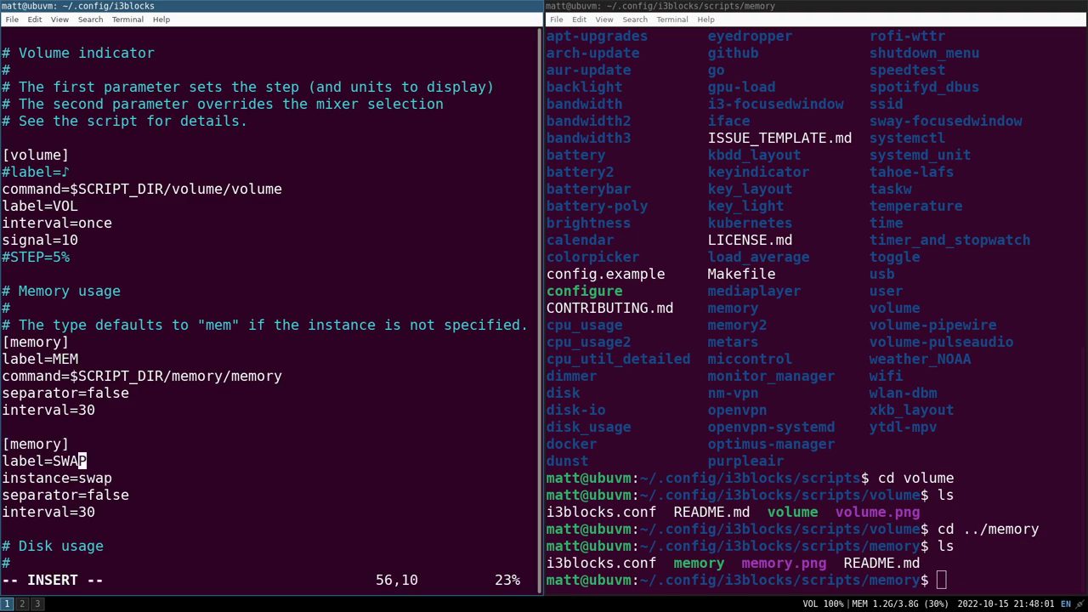
{"action": "key", "text": "Right"}
{"action": "key", "text": "Return"}
{"action": "type", "text": "command"}
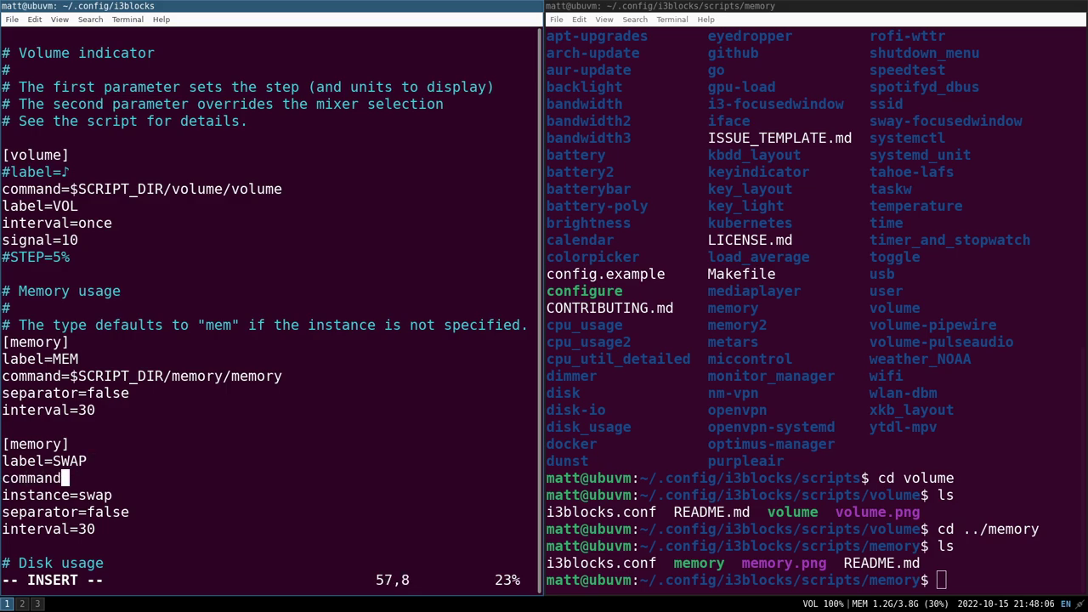
{"action": "type", "text": "=$SCRIPT_DIR"}
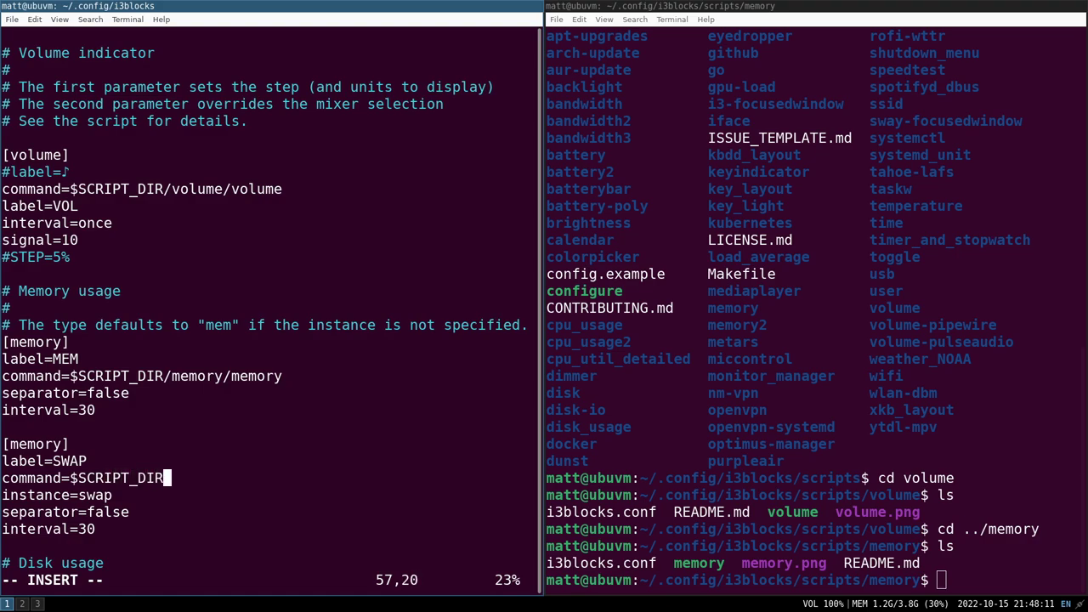
{"action": "type", "text": "/memory"}
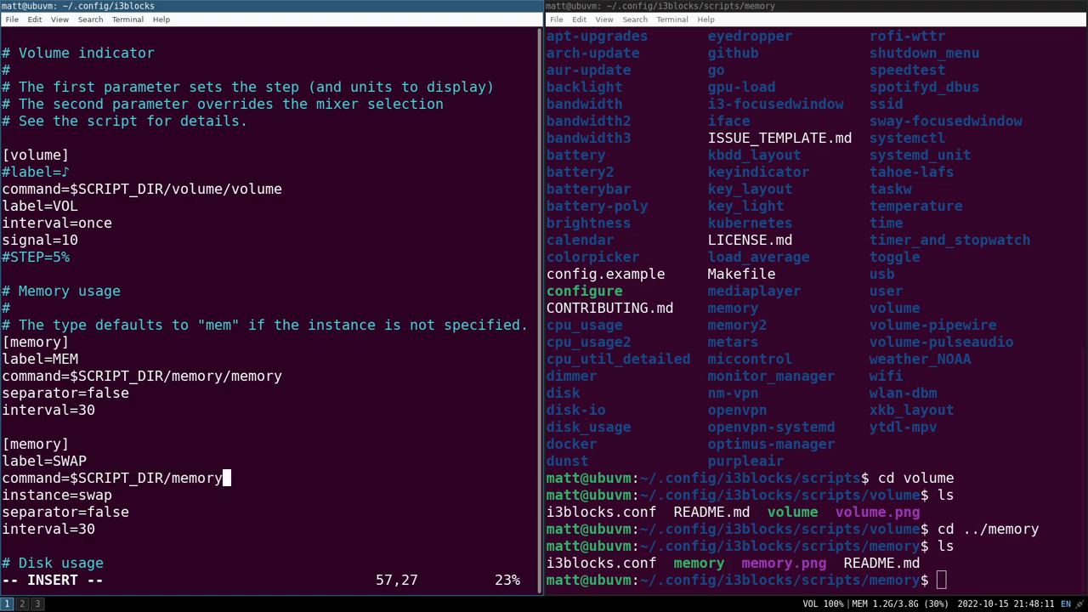
{"action": "type", "text": "/memory"}
{"action": "key", "text": "Escape"}
{"action": "type", "text": ":w"}
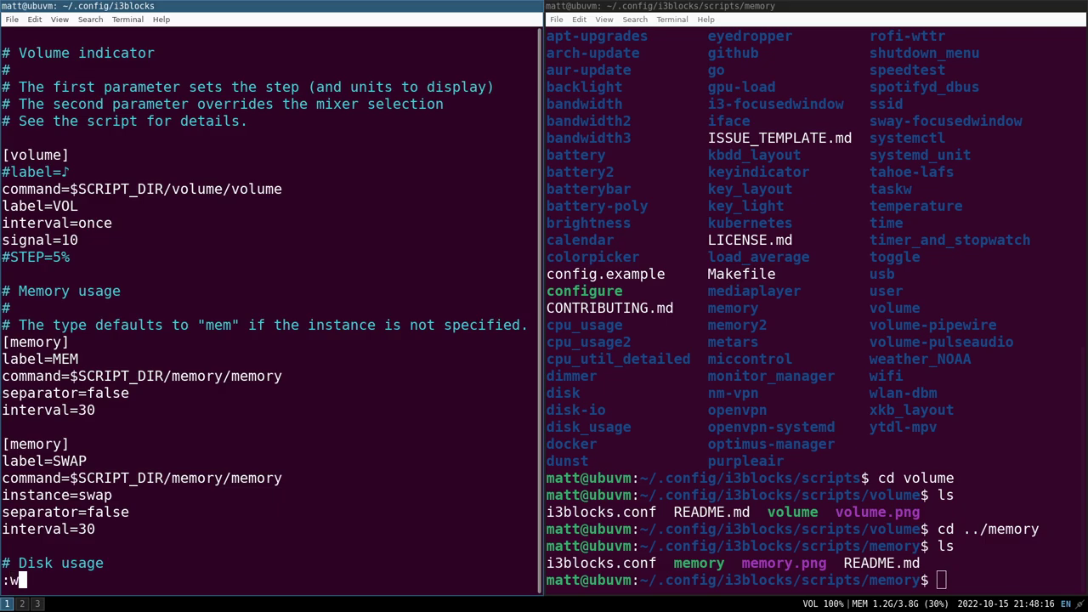
{"action": "key", "text": "Return"}
{"action": "key", "text": "super+shift+r"}
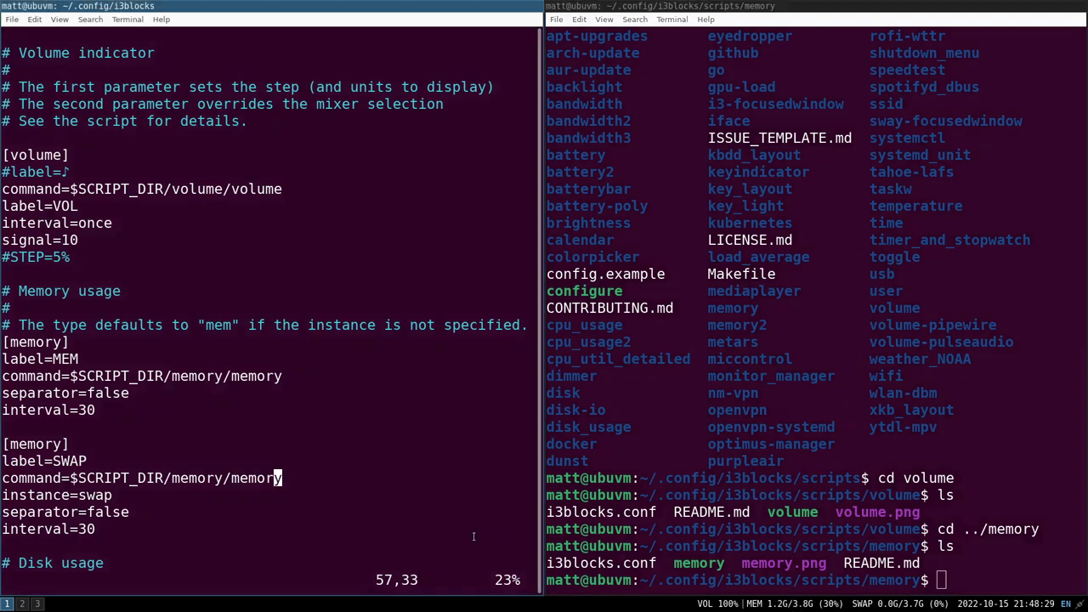
Step: Move to the wifi block and insert a new command= line above label=wifi:
{"action": "key", "text": "j"}
{"action": "key", "text": "j"}
{"action": "key", "text": "j"}
{"action": "key", "text": "j"}
{"action": "key", "text": "j"}
{"action": "key", "text": "j"}
{"action": "key", "text": "j"}
{"action": "key", "text": "j"}
{"action": "key", "text": "j"}
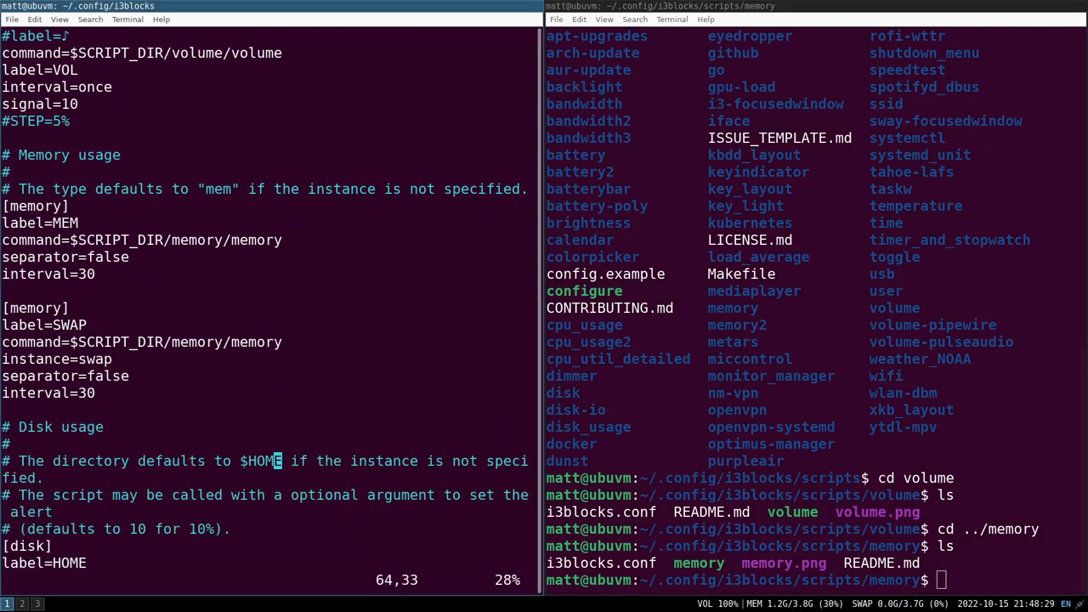
{"action": "key", "text": "j"}
{"action": "key", "text": "j"}
{"action": "key", "text": "j"}
{"action": "key", "text": "j"}
{"action": "key", "text": "j"}
{"action": "key", "text": "j"}
{"action": "key", "text": "j"}
{"action": "key", "text": "j"}
{"action": "key", "text": "j"}
{"action": "key", "text": "j"}
{"action": "key", "text": "j"}
{"action": "key", "text": "j"}
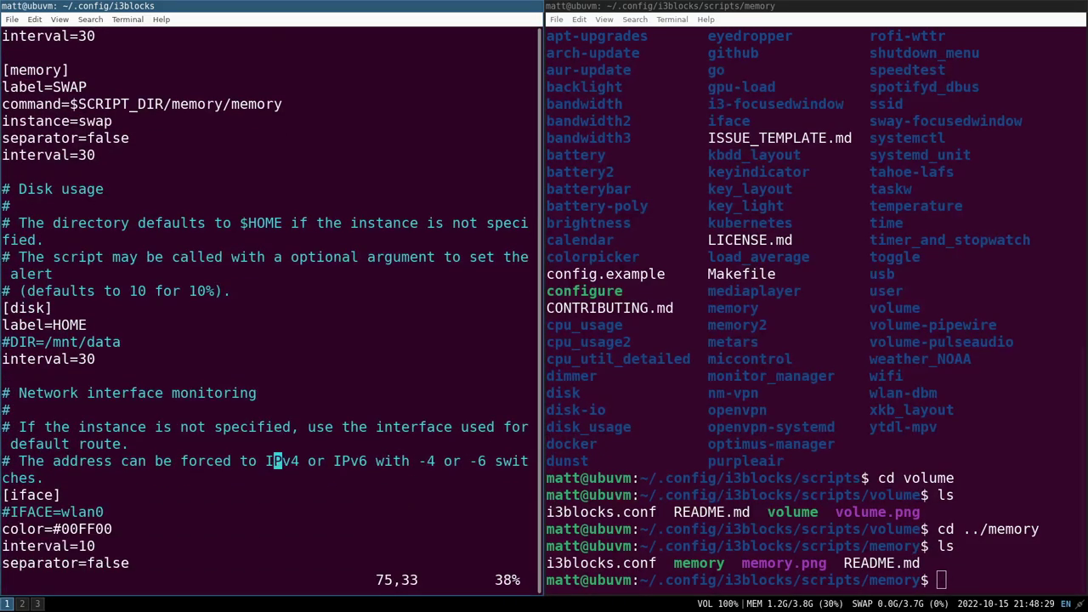
{"action": "key", "text": "j"}
{"action": "key", "text": "j"}
{"action": "key", "text": "j"}
{"action": "key", "text": "j"}
{"action": "key", "text": "j"}
{"action": "key", "text": "j"}
{"action": "key", "text": "j"}
{"action": "key", "text": "j"}
{"action": "key", "text": "j"}
{"action": "key", "text": "j"}
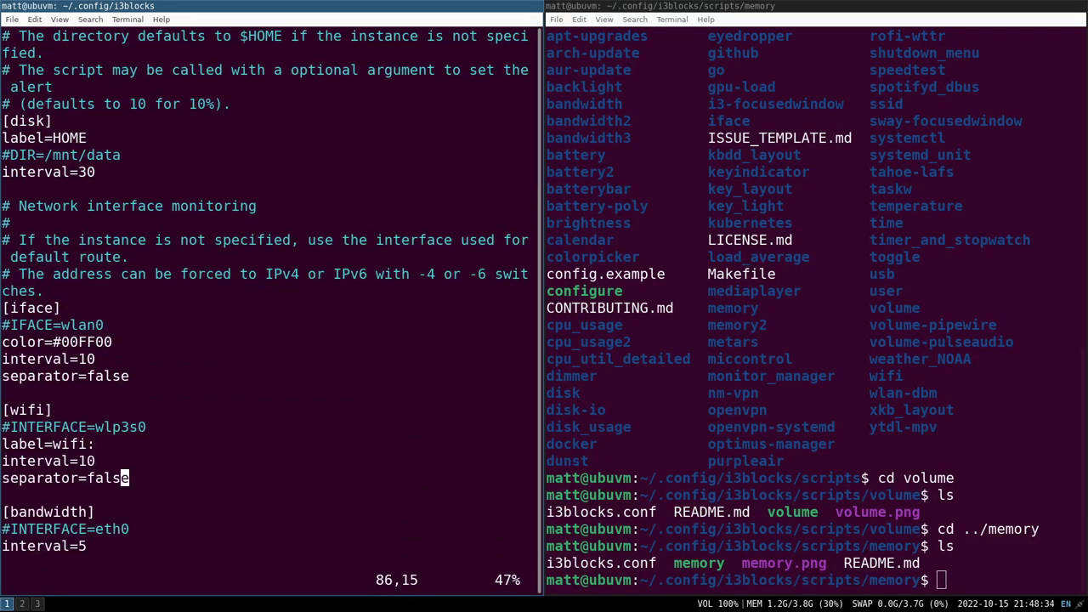
{"action": "key", "text": "j"}
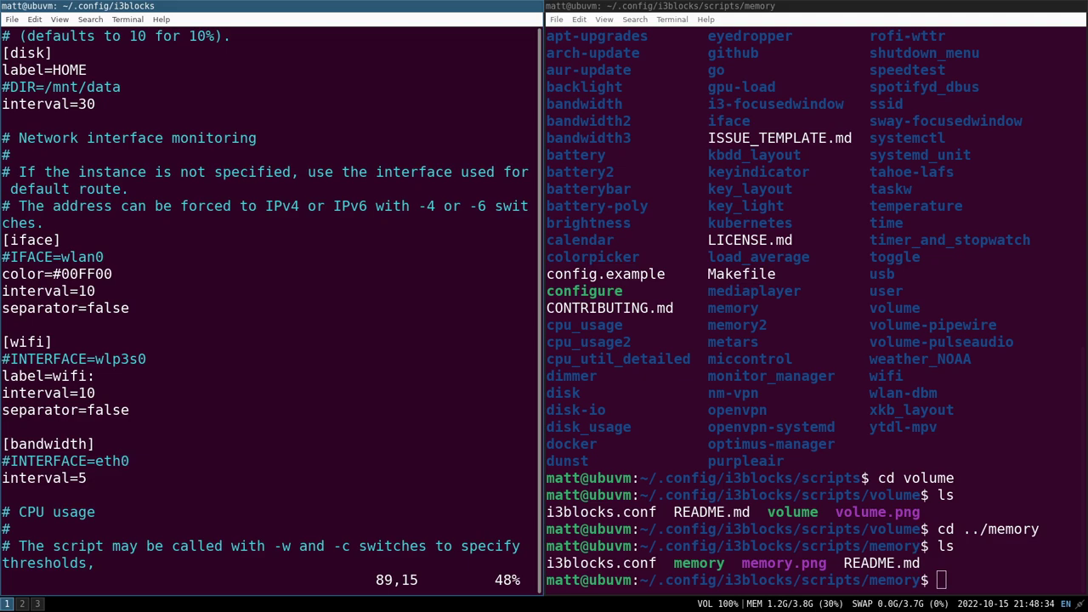
{"action": "key", "text": "k"}
{"action": "key", "text": "k"}
{"action": "key", "text": "k"}
{"action": "key", "text": "k"}
{"action": "key", "text": "k"}
{"action": "key", "text": "k"}
{"action": "key", "text": "j"}
{"action": "key", "text": "i"}
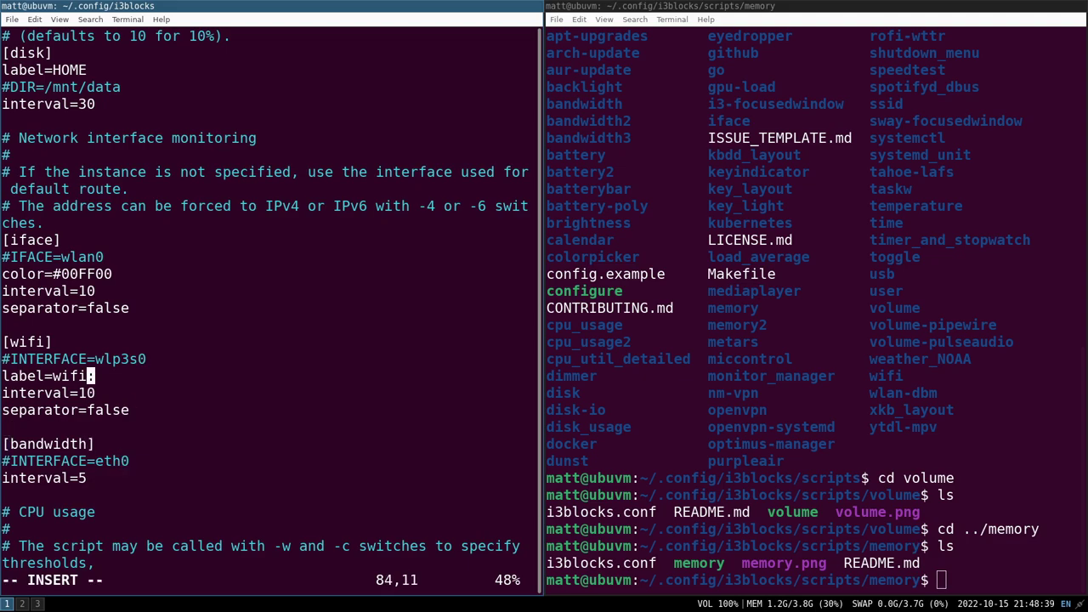
{"action": "key", "text": "Home"}
{"action": "type", "text": "command="}
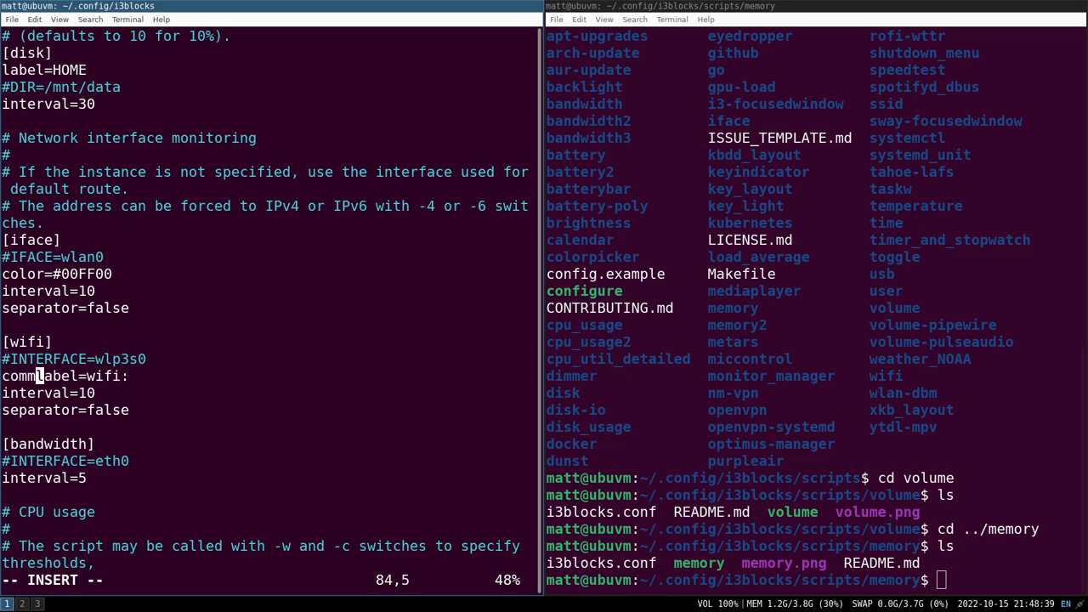
{"action": "key", "text": "Return"}
{"action": "key", "text": "Up"}
{"action": "key", "text": "End"}
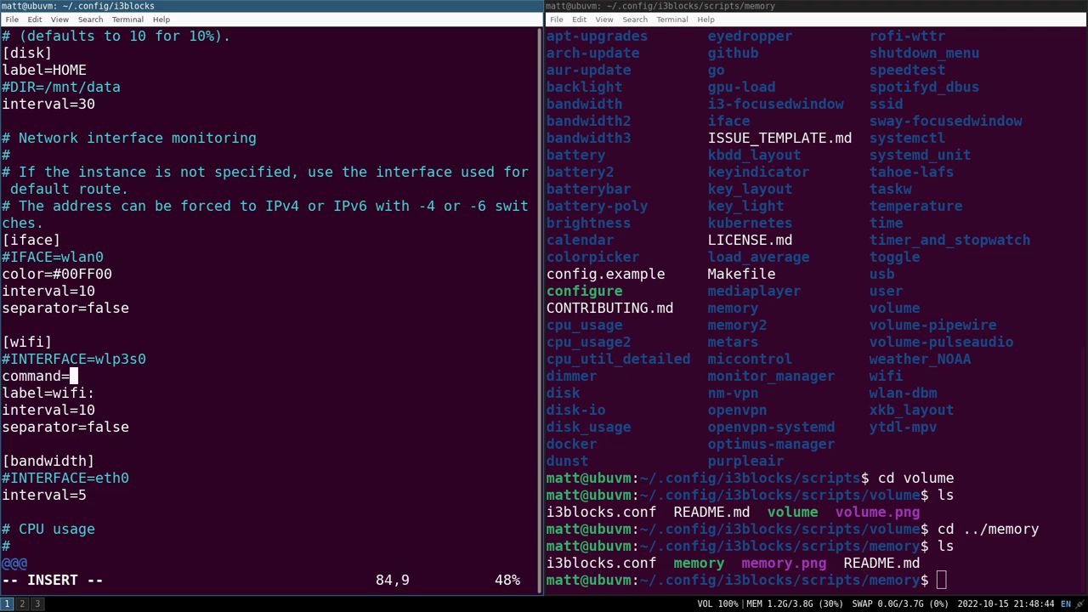
Step: Complete it as command=$SCRIPT_DIR/wifi/wifi, save the config, and highlight the finished block
{"action": "type", "text": "$SCRIPT_DIR"}
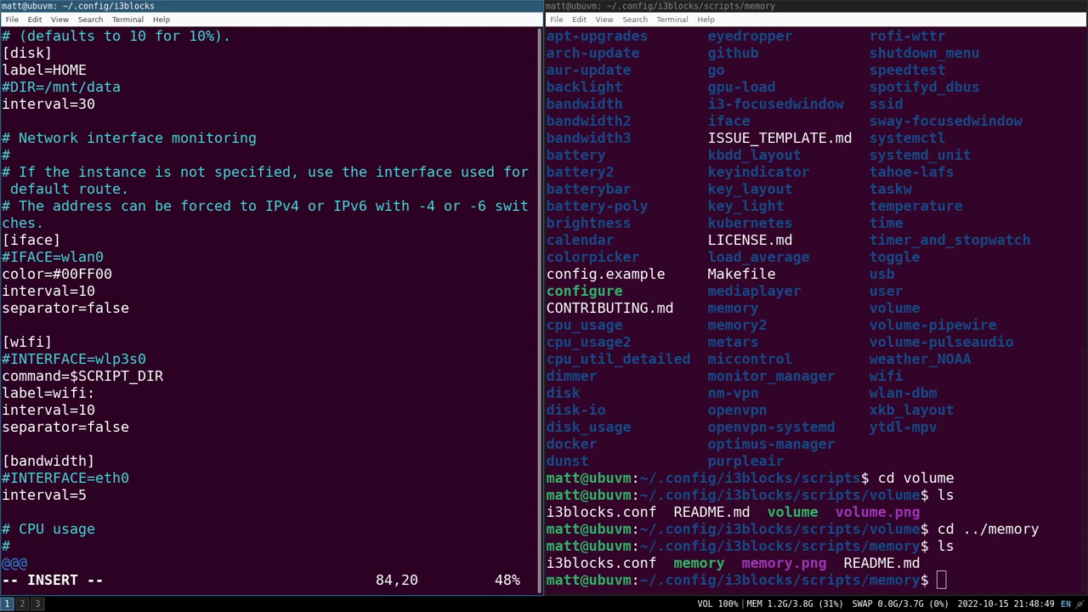
{"action": "triple_click", "coordinate": [796, 394]}
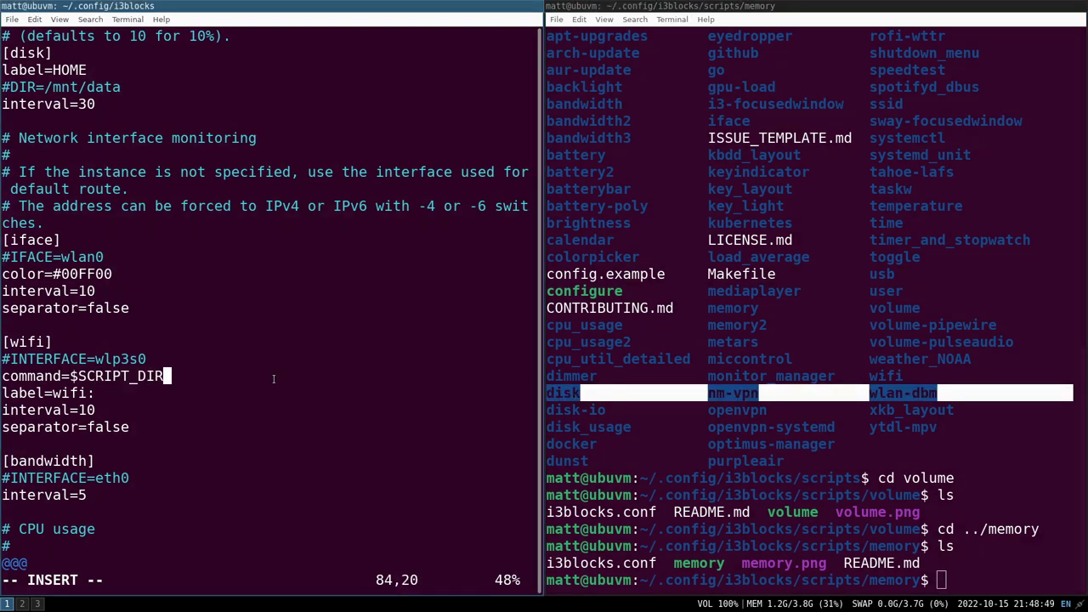
{"action": "type", "text": "/wifi/wifi"}
{"action": "key", "text": "Escape"}
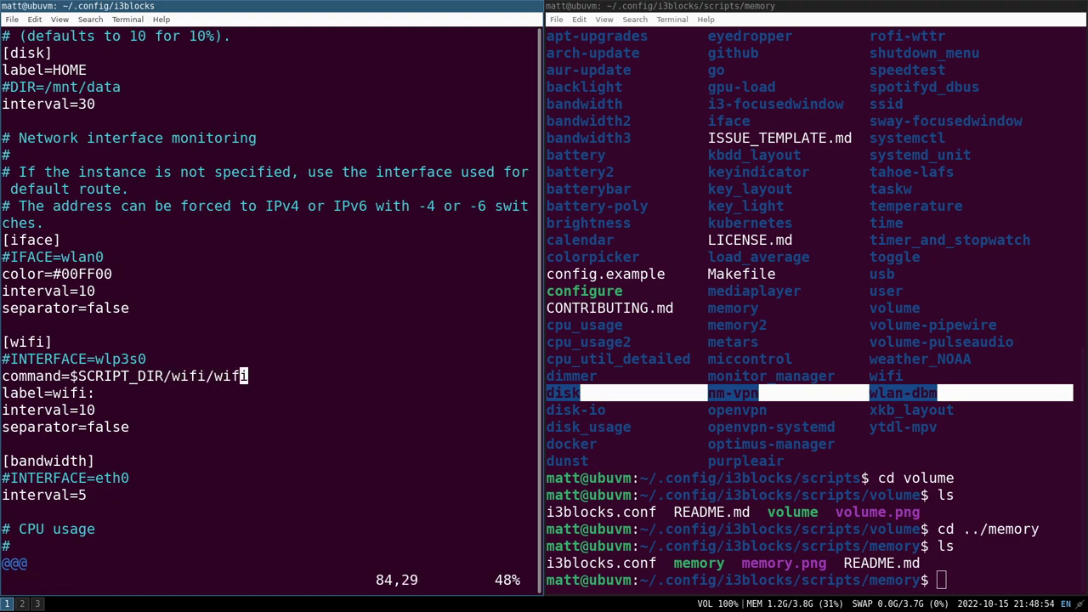
{"action": "type", "text": ":w"}
{"action": "key", "text": "Return"}
{"action": "left_click_drag", "start_coordinate": [4, 340], "coordinate": [140, 430]}
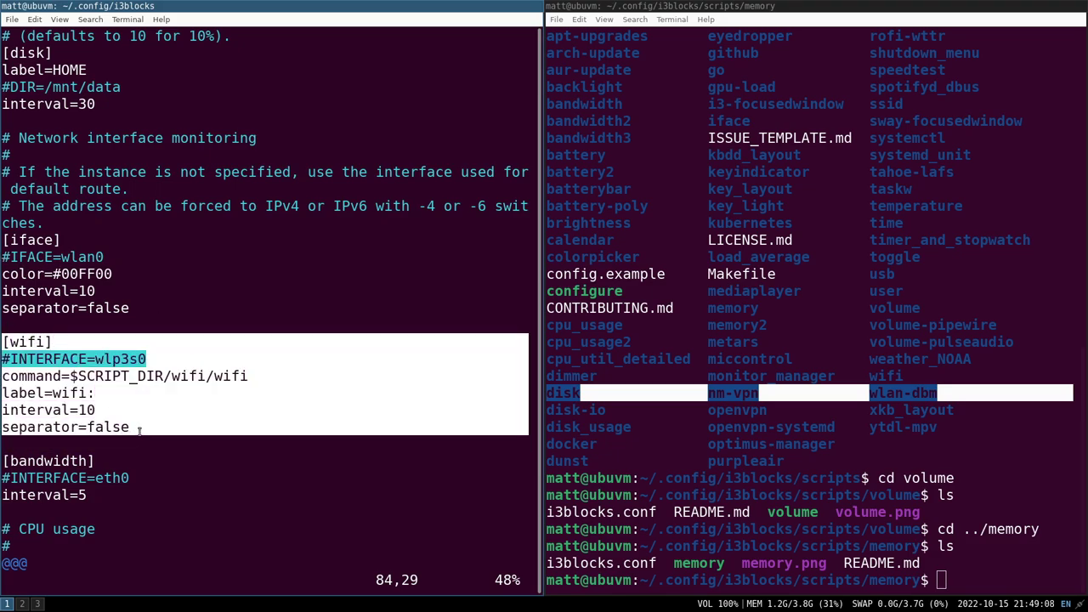
Step: Start a color= line above signal=10 in the volume block
{"action": "key", "text": "k"}
{"action": "key", "text": "k"}
{"action": "key", "text": "k"}
{"action": "key", "text": "k"}
{"action": "key", "text": "k"}
{"action": "key", "text": "k"}
{"action": "key", "text": "k"}
{"action": "key", "text": "k"}
{"action": "key", "text": "k"}
{"action": "key", "text": "k"}
{"action": "key", "text": "k"}
{"action": "key", "text": "k"}
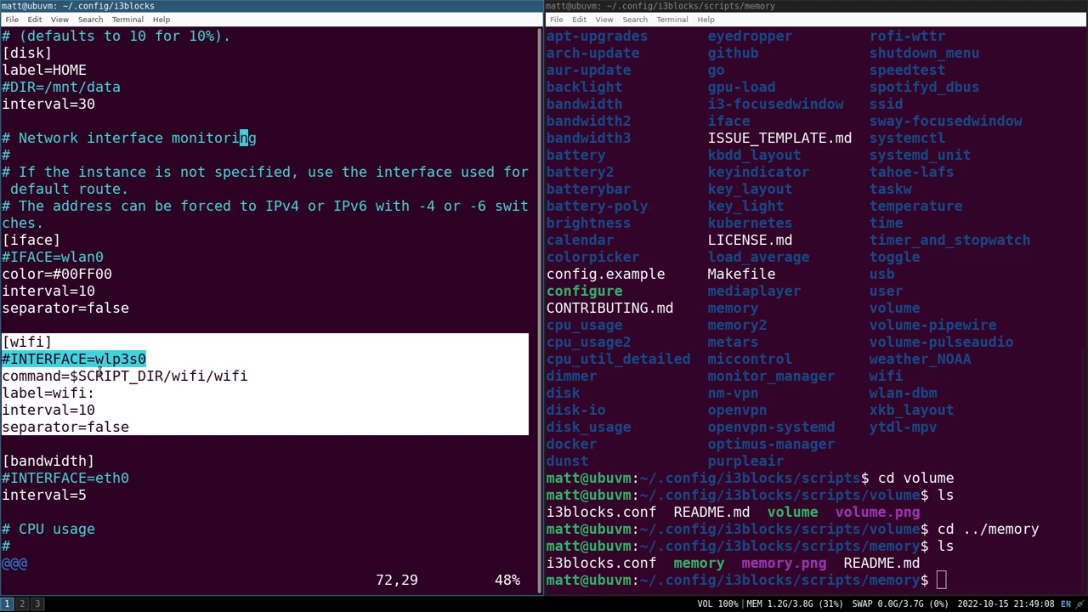
{"action": "key", "text": "Escape"}
{"action": "key", "text": "g"}
{"action": "key", "text": "g"}
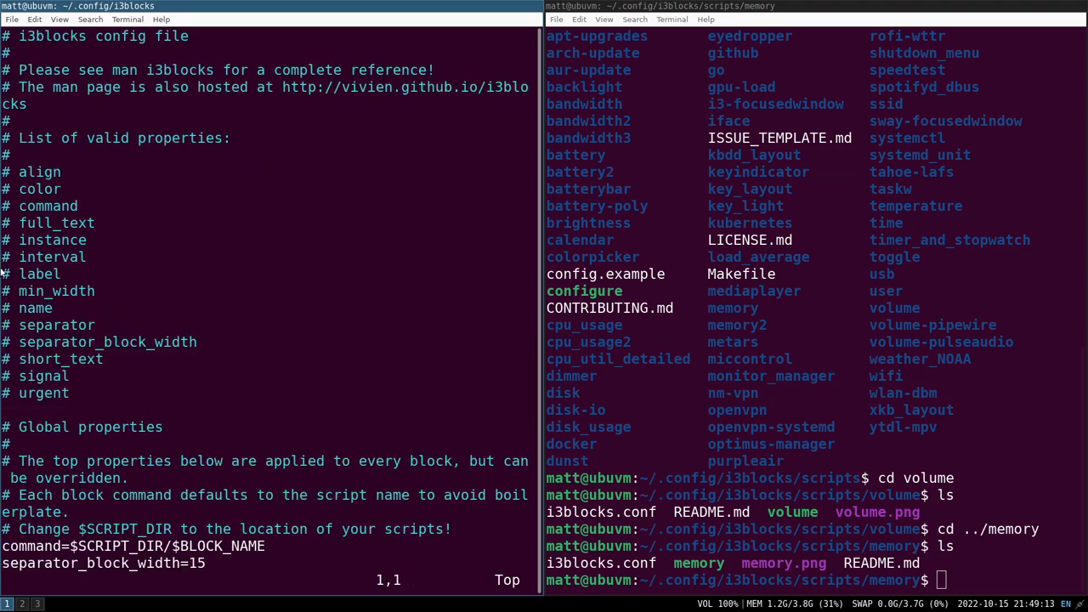
{"action": "key", "text": "j"}
{"action": "key", "text": "j"}
{"action": "key", "text": "j"}
{"action": "key", "text": "j"}
{"action": "key", "text": "j"}
{"action": "key", "text": "j"}
{"action": "key", "text": "j"}
{"action": "key", "text": "j"}
{"action": "key", "text": "j"}
{"action": "key", "text": "j"}
{"action": "key", "text": "j"}
{"action": "key", "text": "j"}
{"action": "key", "text": "j"}
{"action": "key", "text": "j"}
{"action": "key", "text": "j"}
{"action": "key", "text": "j"}
{"action": "key", "text": "j"}
{"action": "key", "text": "j"}
{"action": "key", "text": "j"}
{"action": "key", "text": "j"}
{"action": "key", "text": "j"}
{"action": "key", "text": "j"}
{"action": "key", "text": "j"}
{"action": "key", "text": "j"}
{"action": "key", "text": "j"}
{"action": "key", "text": "j"}
{"action": "key", "text": "j"}
{"action": "key", "text": "j"}
{"action": "key", "text": "j"}
{"action": "key", "text": "j"}
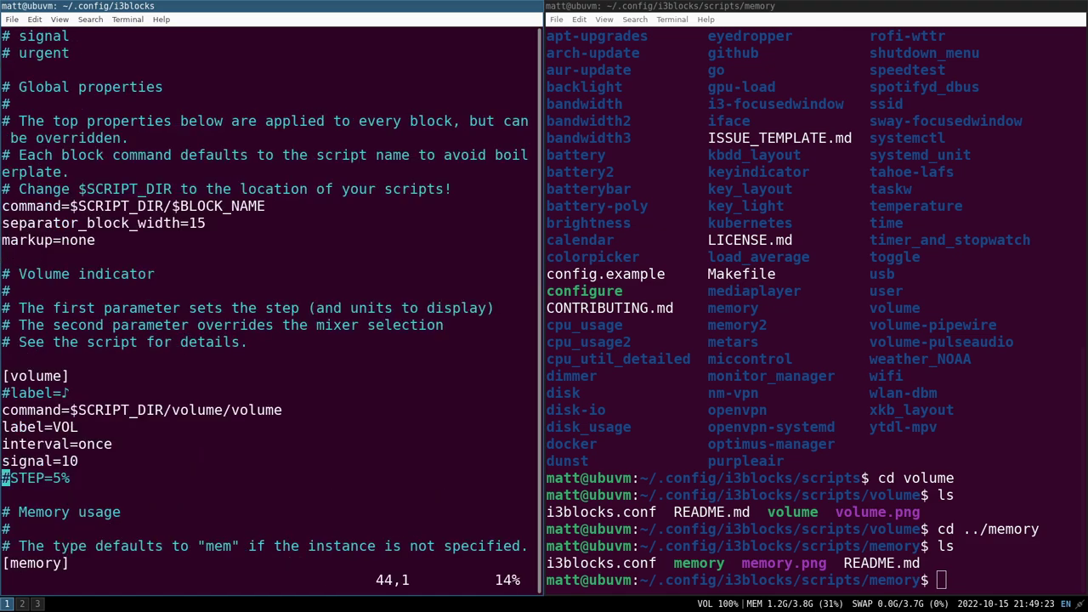
{"action": "key", "text": "k"}
{"action": "key", "text": "i"}
{"action": "key", "text": "Return"}
{"action": "key", "text": "Up"}
{"action": "type", "text": "col"}
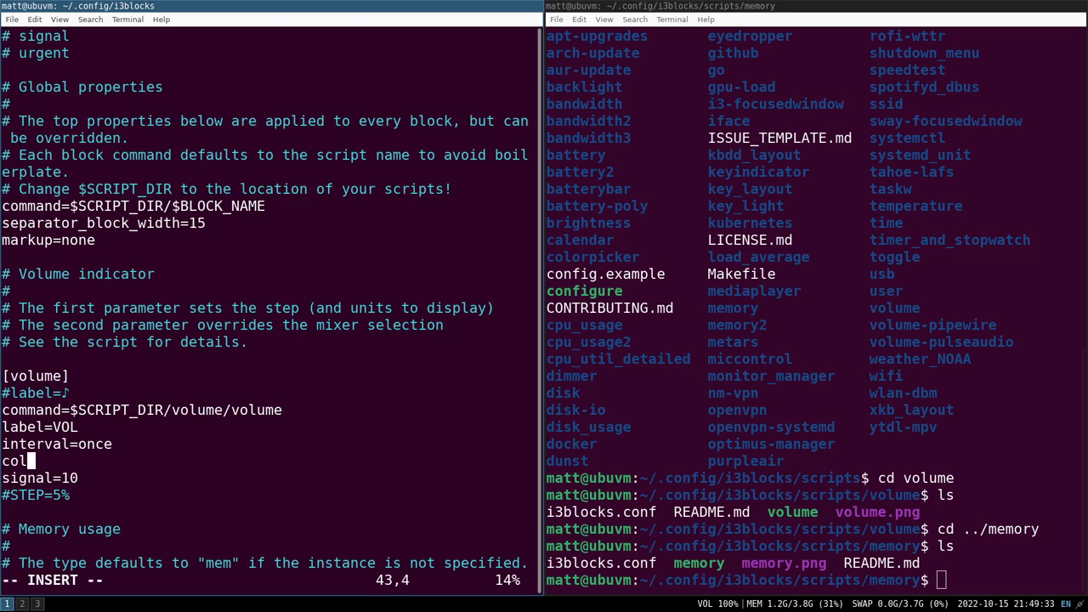
{"action": "type", "text": "or="}
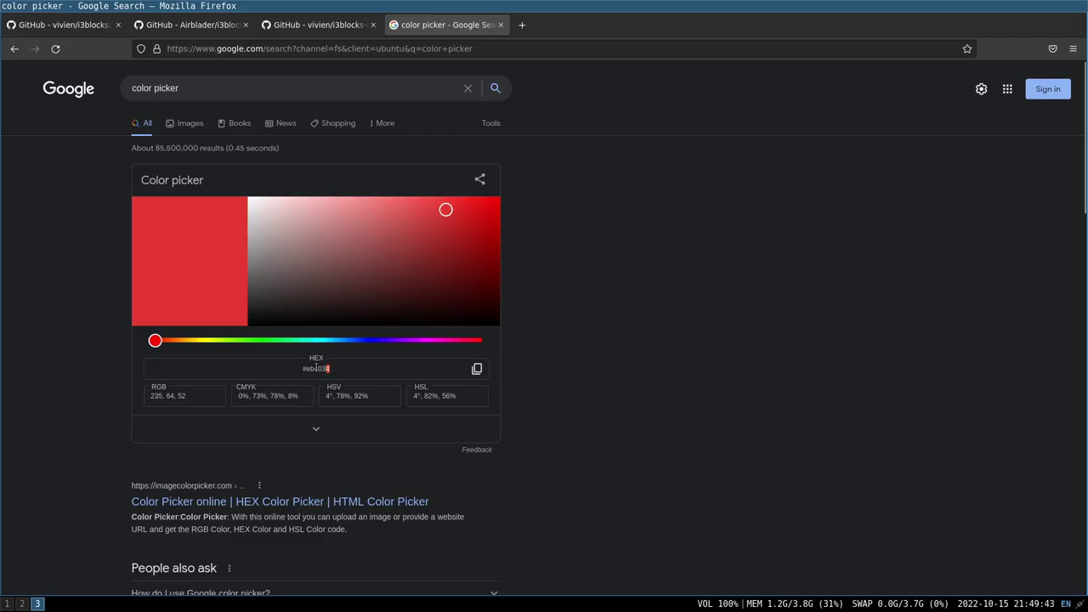
Step: Copy #eb4034 from Google's colour picker, paste it after color=, and save the config
{"action": "left_click", "coordinate": [278, 367]}
{"action": "key", "text": "ctrl+c"}
{"action": "key", "text": "super+1"}
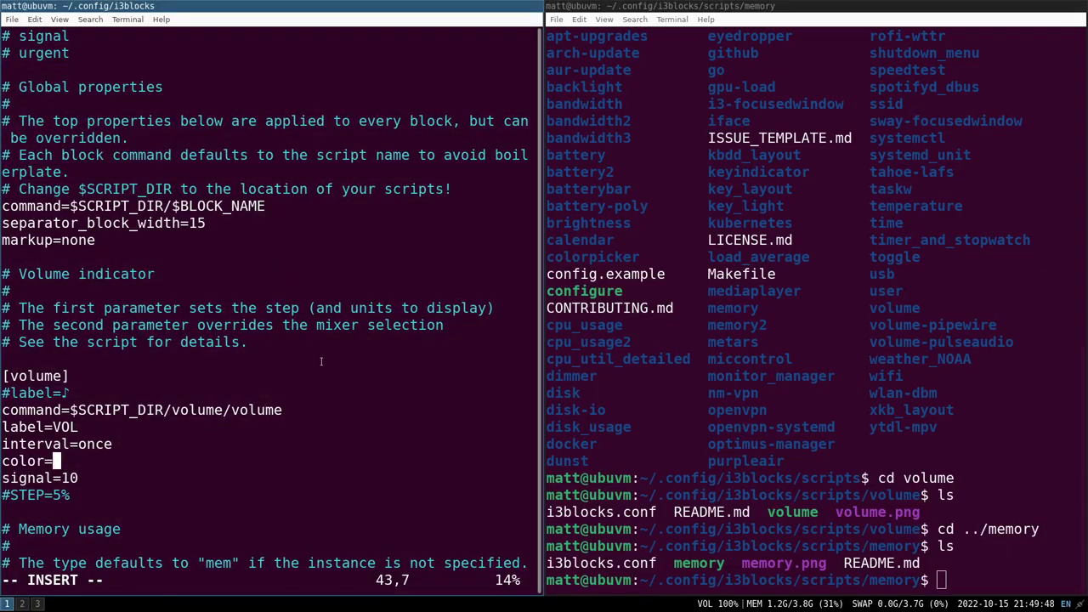
{"action": "key", "text": "ctrl+shift+v"}
{"action": "key", "text": "Escape"}
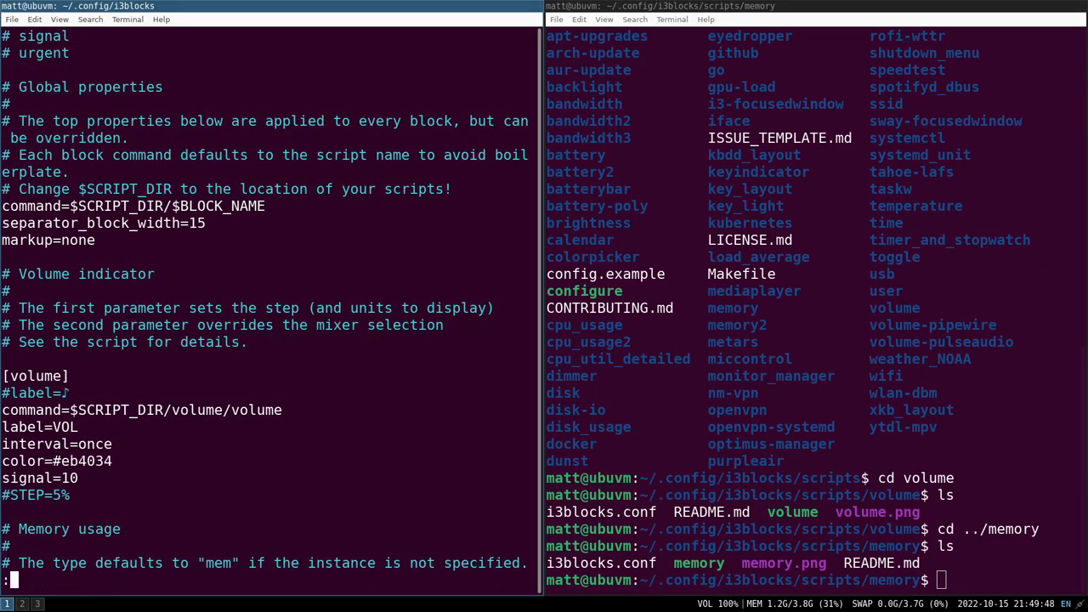
{"action": "type", "text": ":w"}
{"action": "key", "text": "Return"}
{"action": "key", "text": "super+2"}
{"action": "key", "text": "super+1"}
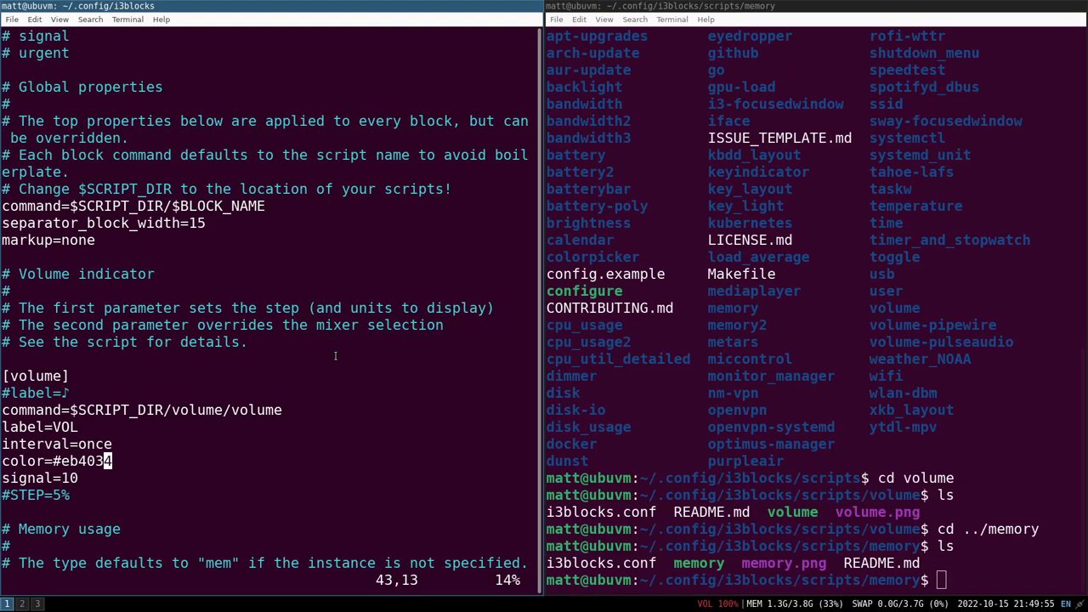
{"action": "key", "text": "super+Right"}
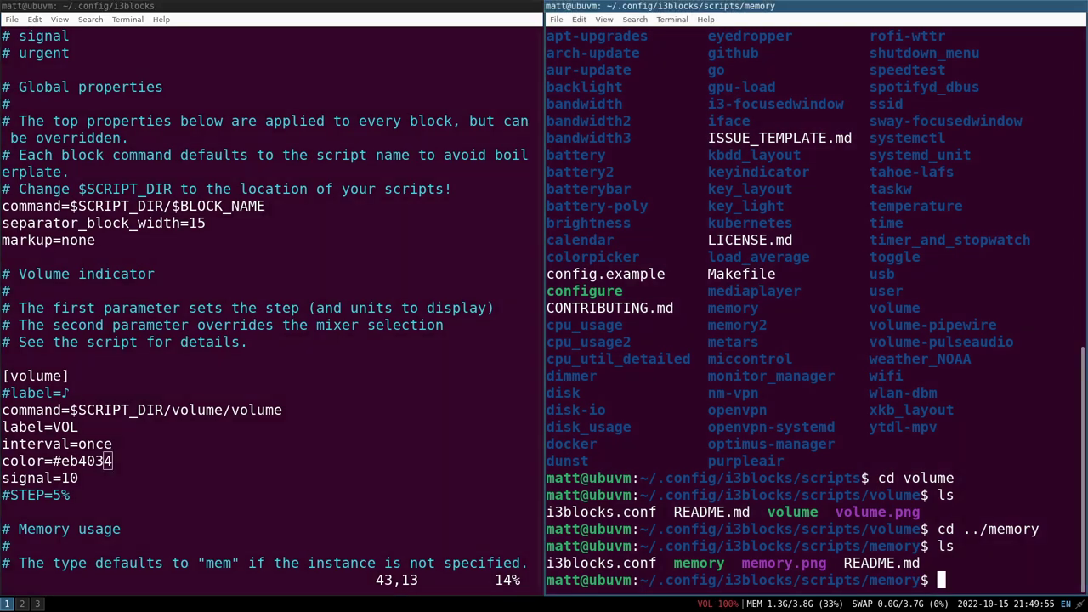
{"action": "mouse_move", "coordinate": [349, 488]}
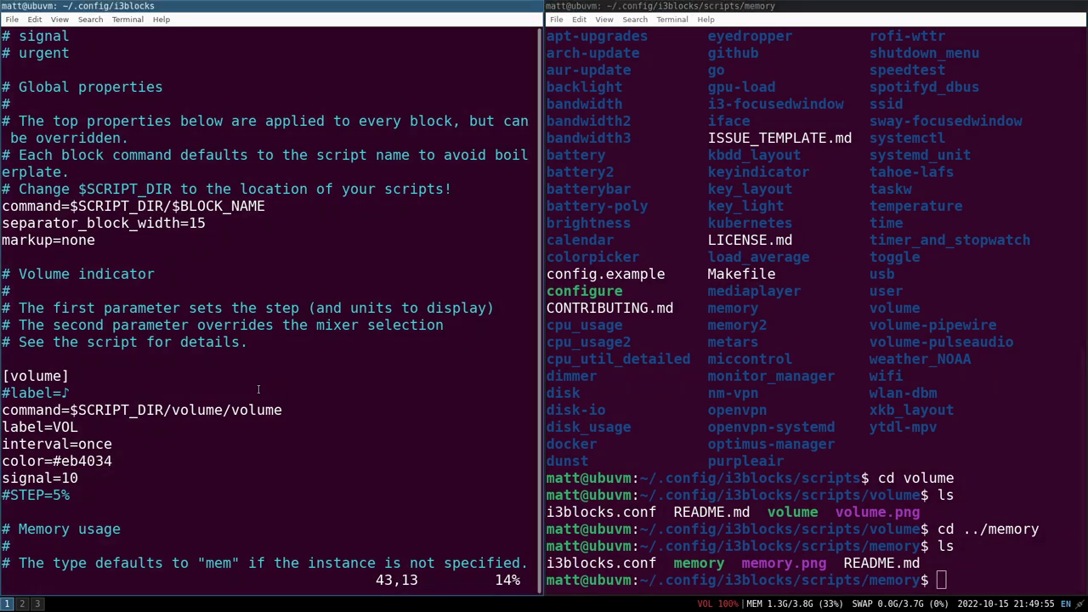
Step: Add background=#ffffff on a new line below color=#eb4034 in the volume block
{"action": "key", "text": "i"}
{"action": "key", "text": "Right"}
{"action": "key", "text": "Return"}
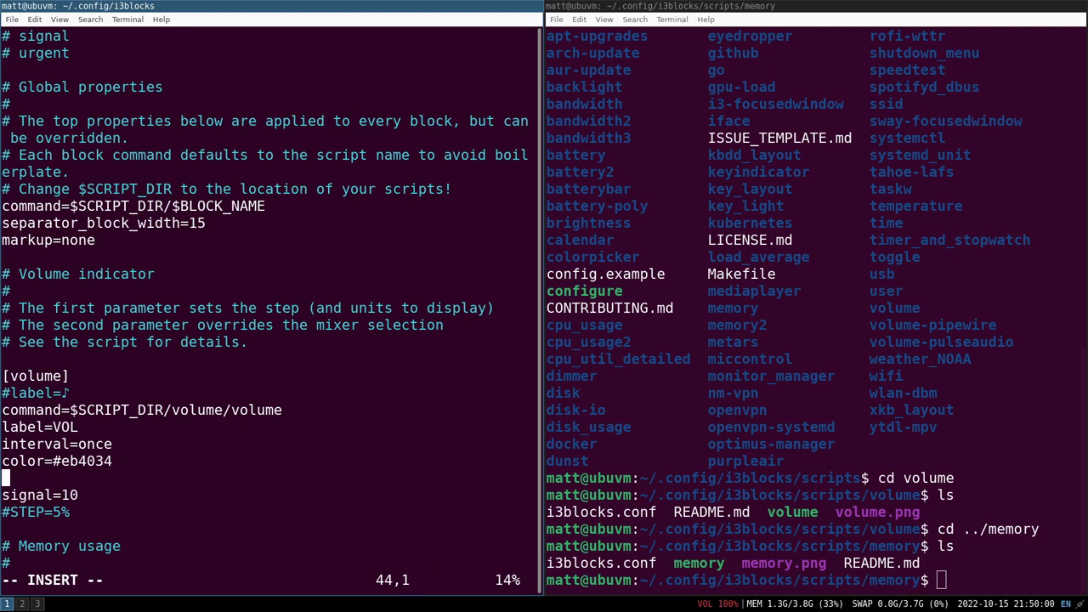
{"action": "type", "text": "background"}
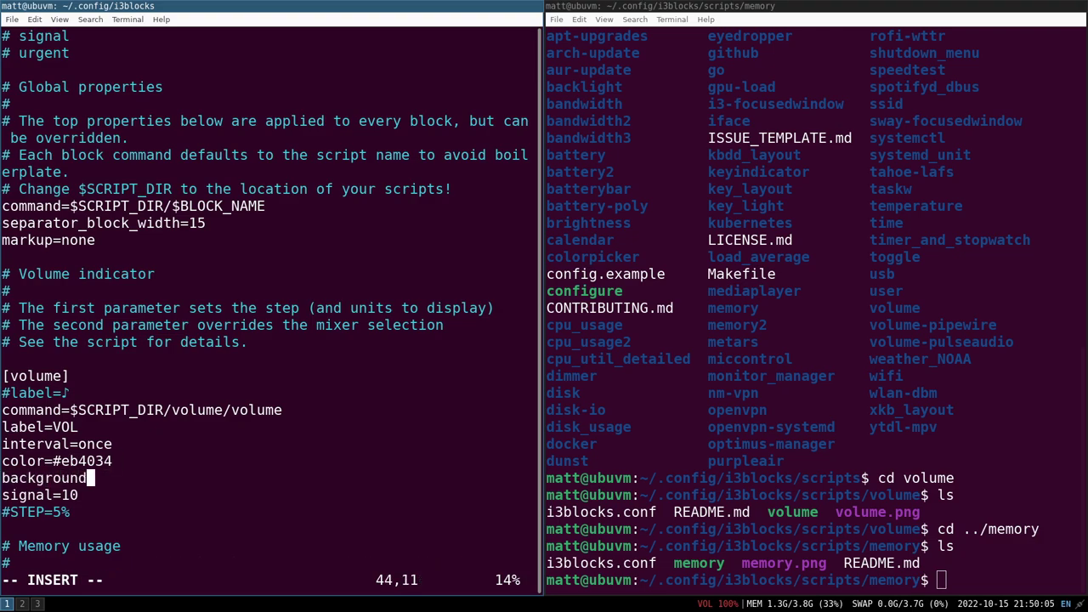
{"action": "type", "text": "=#ffffff"}
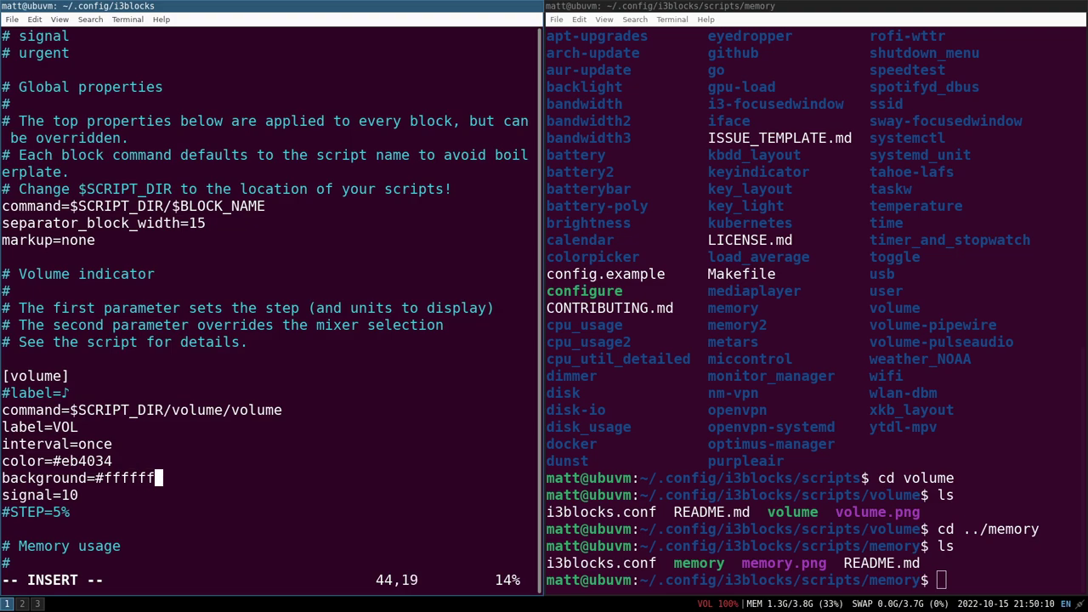
{"action": "key", "text": "Escape"}
Step: Save the i3blocks config with :w so VOL shows red text on white
{"action": "type", "text": ":w"}
{"action": "key", "text": "Return"}
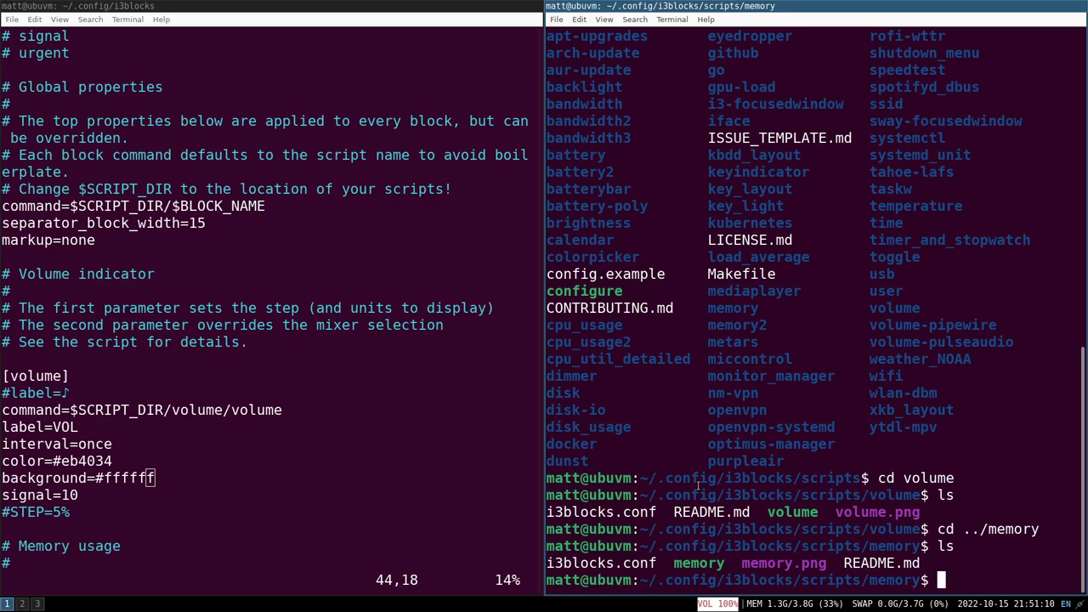
Step: Paste separator_symbol "<200b>" below status_command in the i3 config bar block and save
{"action": "key", "text": "super+2"}
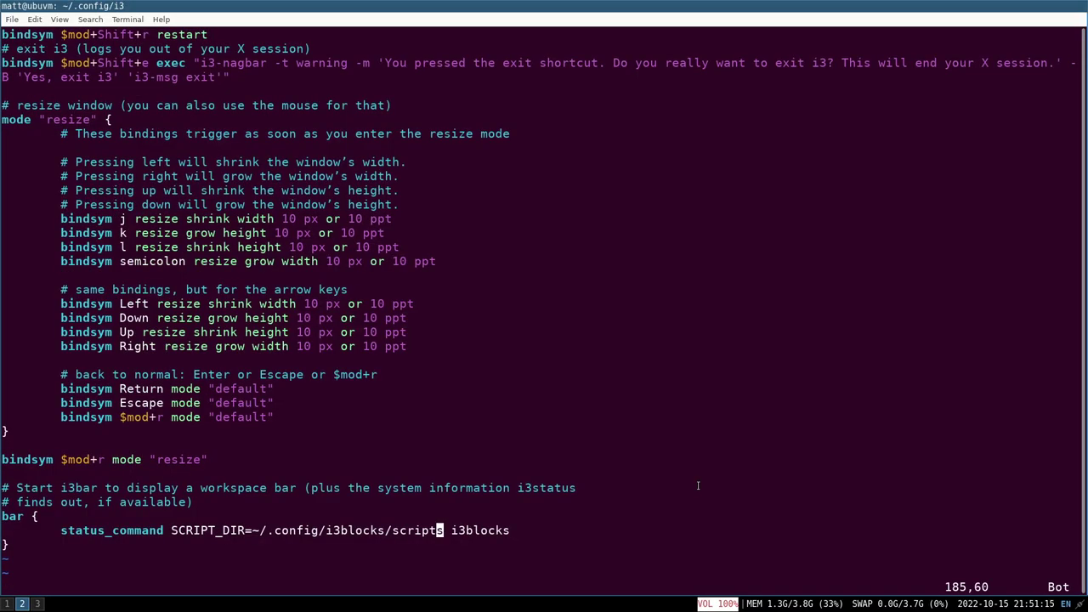
{"action": "key", "text": "o"}
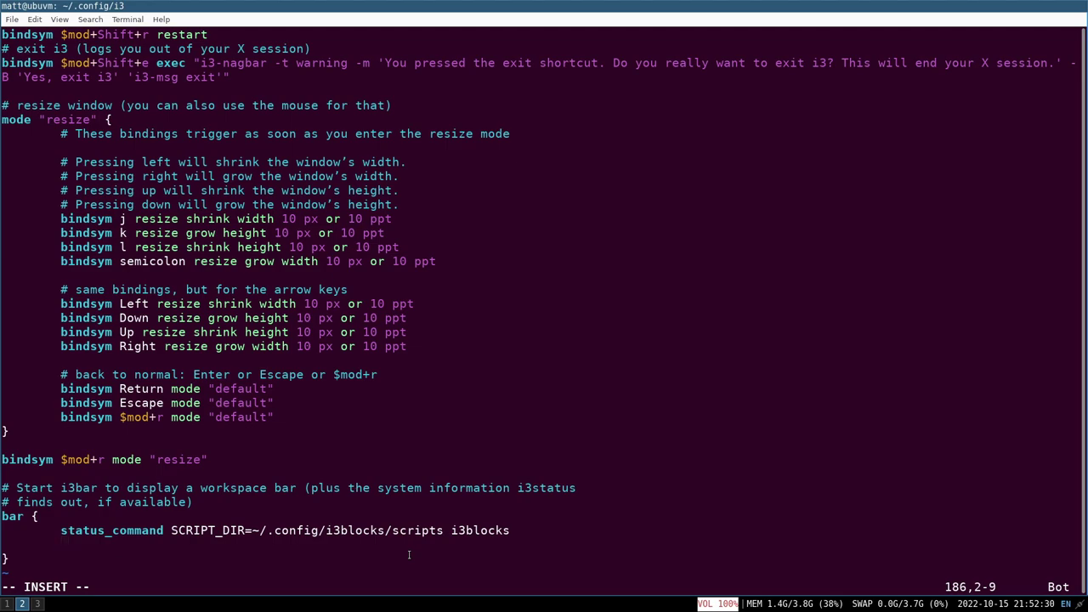
{"action": "type", "text": "separator_symbol \"<200b>\""}
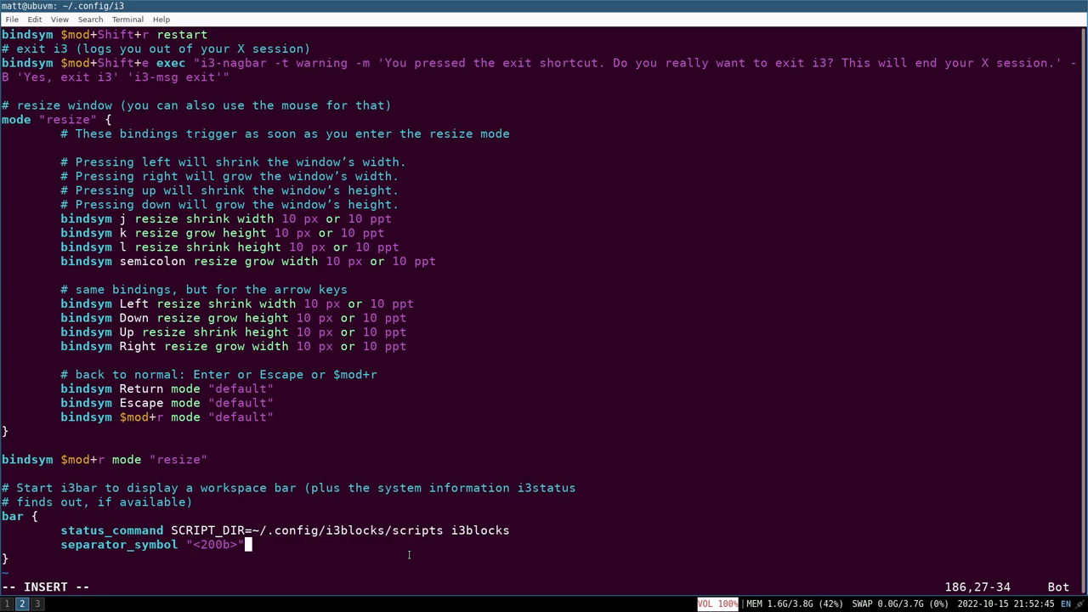
{"action": "key", "text": "Escape"}
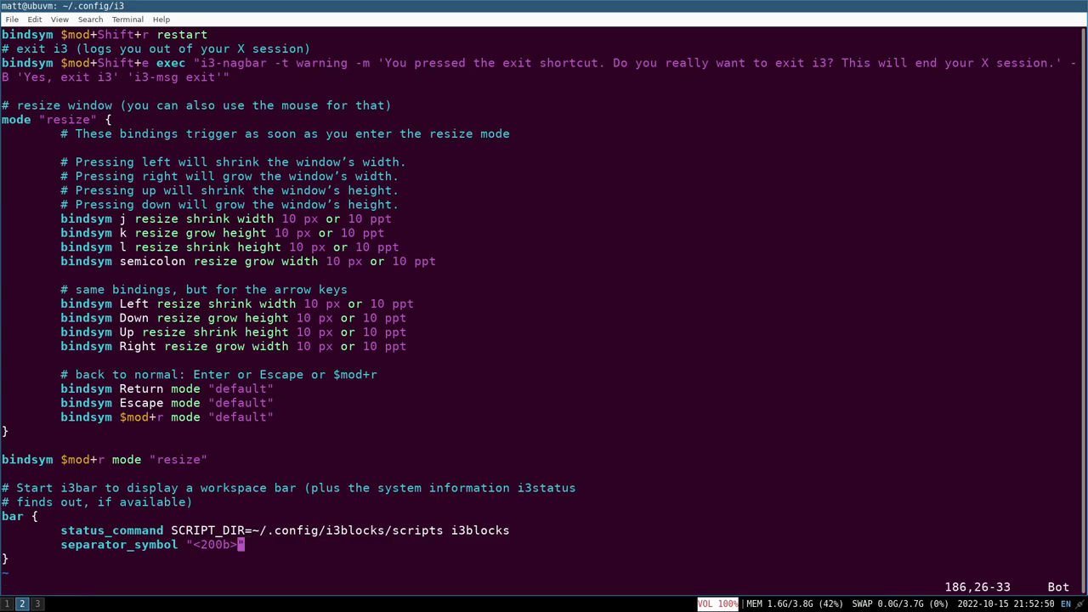
{"action": "type", "text": ":w"}
{"action": "key", "text": "Return"}
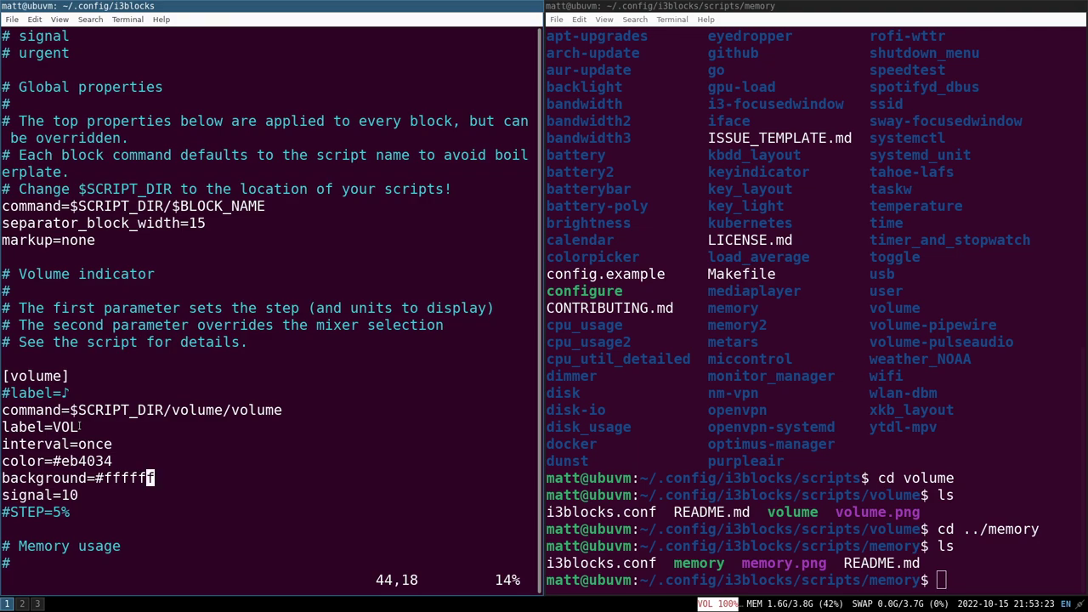
{"action": "key", "text": "super+3"}
Step: Search the web for 'nerd fonts' in a new tab and open the Nerd Fonts website
{"action": "left_click", "coordinate": [649, 24]}
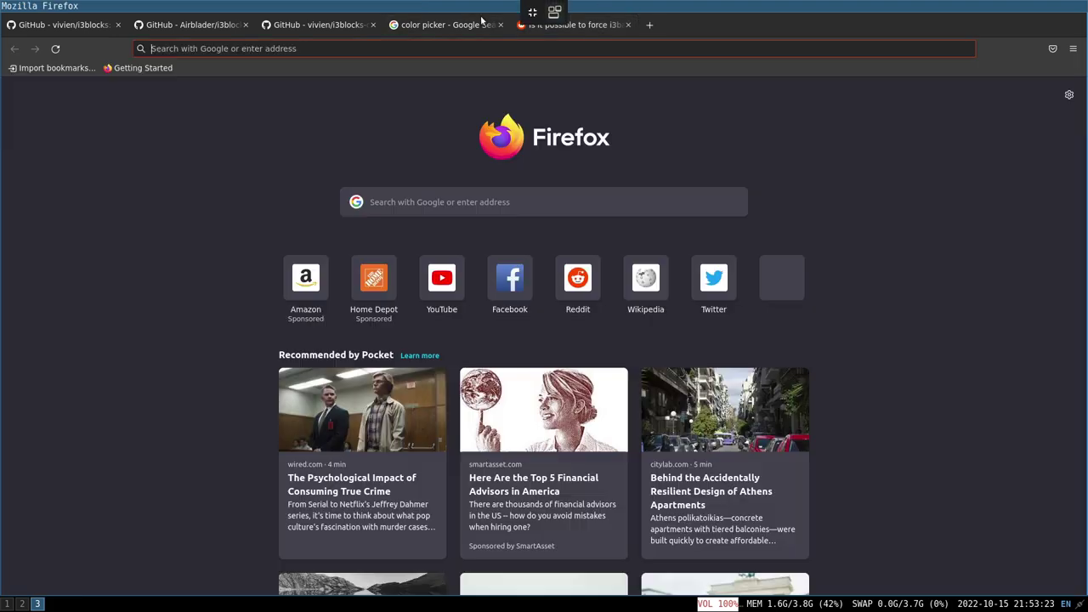
{"action": "left_click", "coordinate": [352, 48]}
{"action": "type", "text": "ne"}
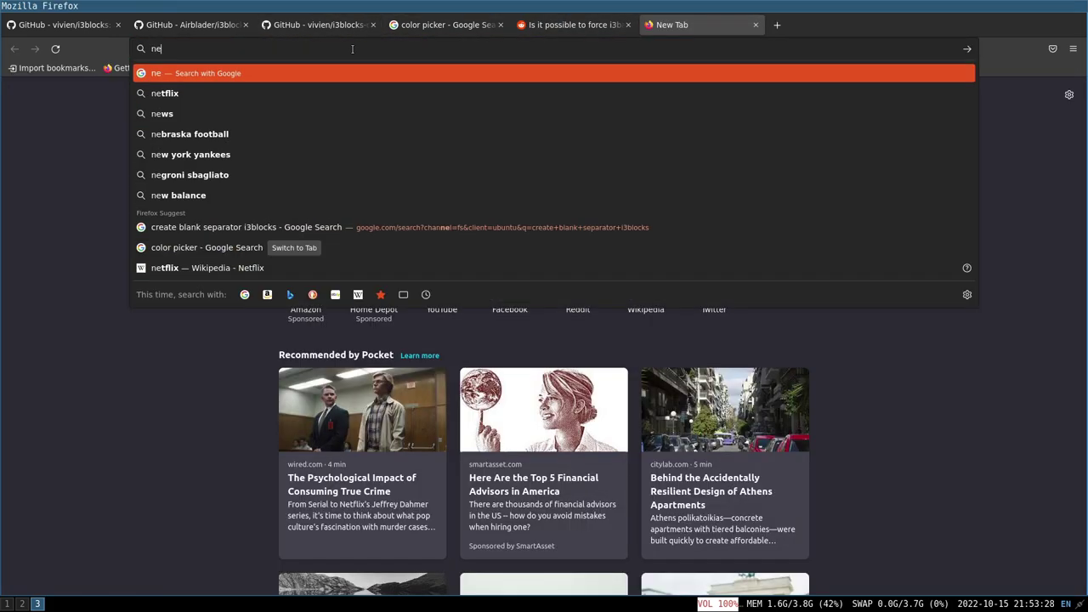
{"action": "type", "text": "rd fonts"}
{"action": "key", "text": "Return"}
{"action": "left_click", "coordinate": [309, 186]}
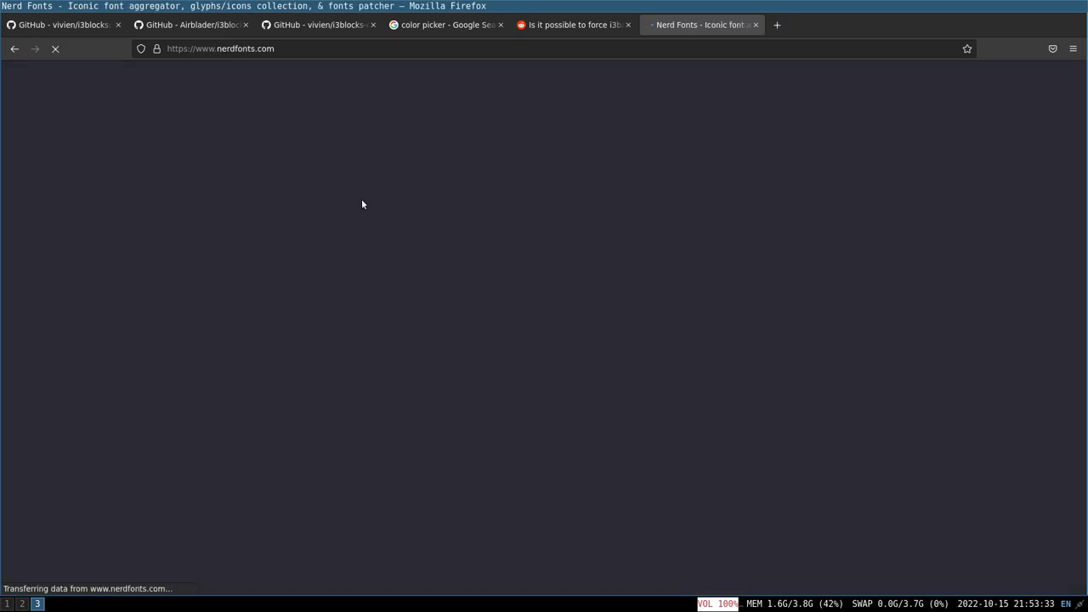
Step: Download JetBrainsMono Nerd Font from the Nerd Fonts Downloads page
{"action": "left_click", "coordinate": [560, 350]}
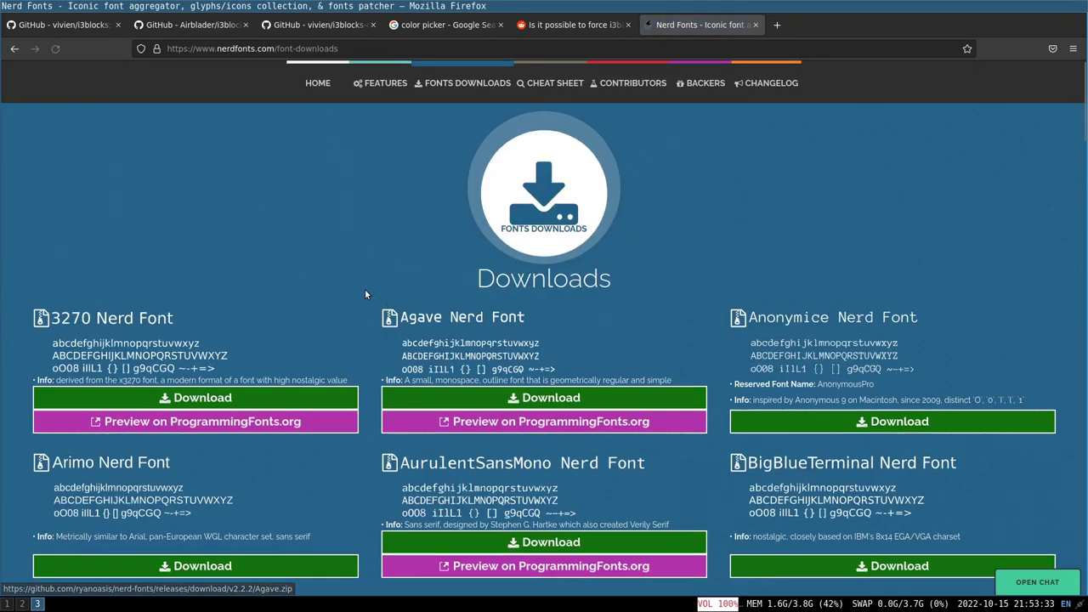
{"action": "scroll", "coordinate": [364, 295], "scroll_direction": "down", "scroll_amount": 5}
{"action": "scroll", "coordinate": [391, 350], "scroll_direction": "down", "scroll_amount": 2}
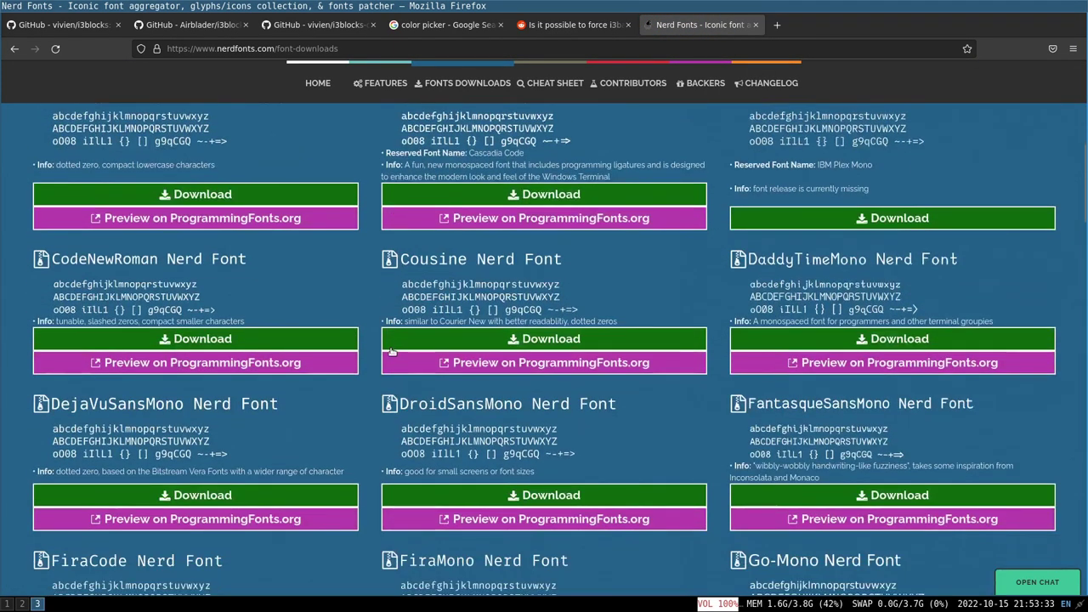
{"action": "scroll", "coordinate": [391, 350], "scroll_direction": "down", "scroll_amount": 3}
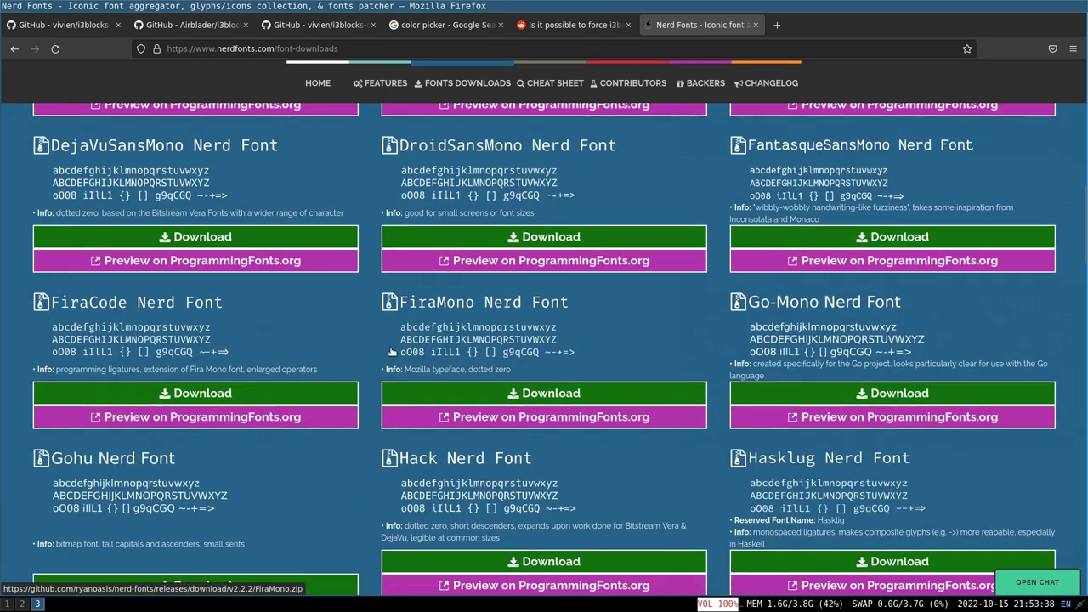
{"action": "scroll", "coordinate": [391, 350], "scroll_direction": "down", "scroll_amount": 4}
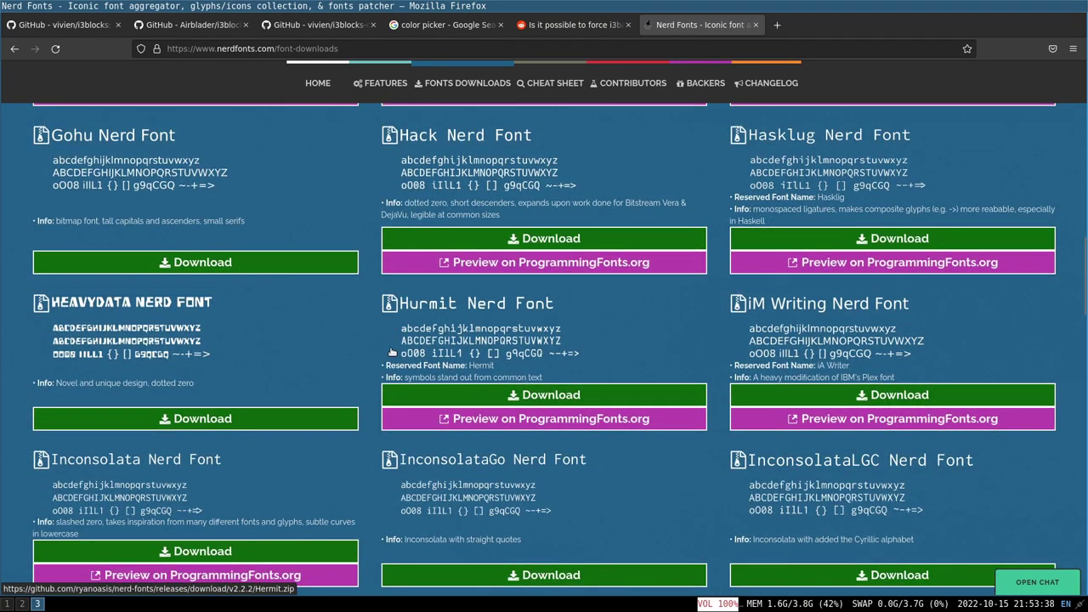
{"action": "scroll", "coordinate": [391, 351], "scroll_direction": "down", "scroll_amount": 3}
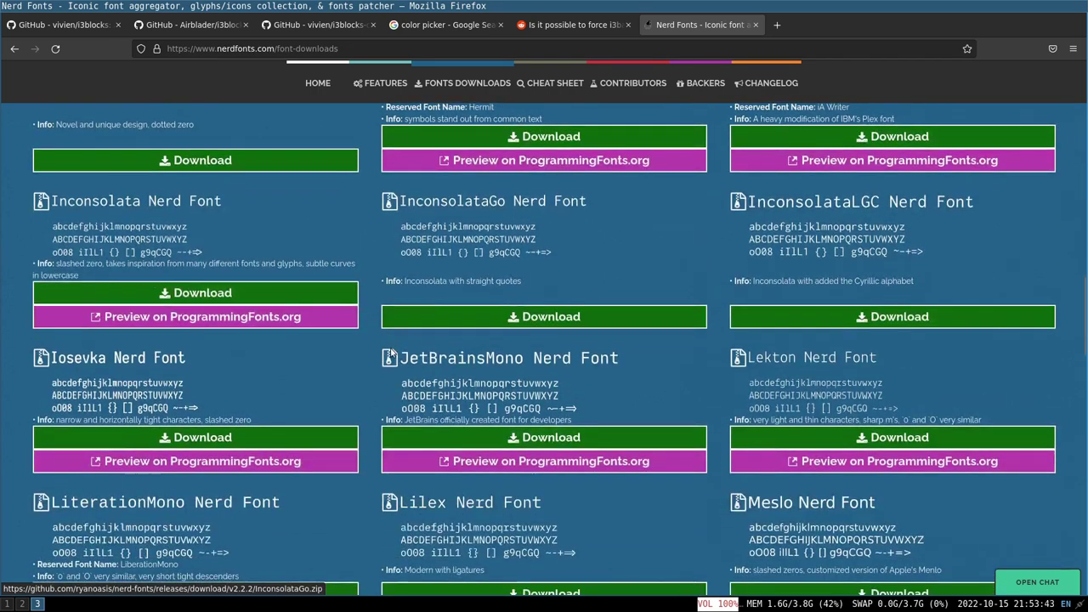
{"action": "left_click", "coordinate": [537, 437]}
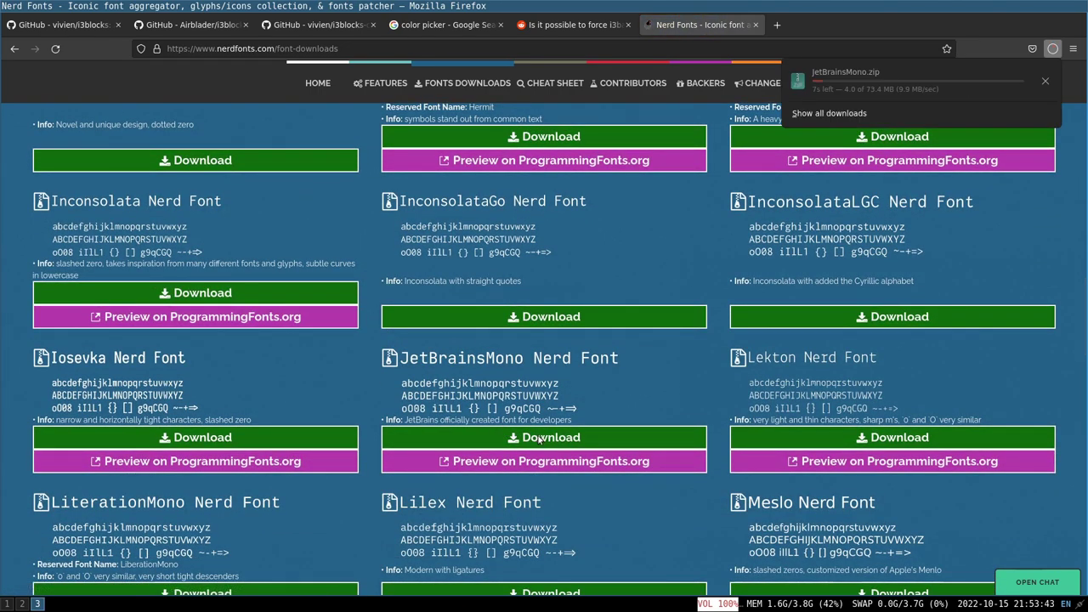
{"action": "left_click", "coordinate": [717, 232]}
Step: Create a .fonts folder in the home directory from a new terminal
{"action": "key", "text": "super+Return"}
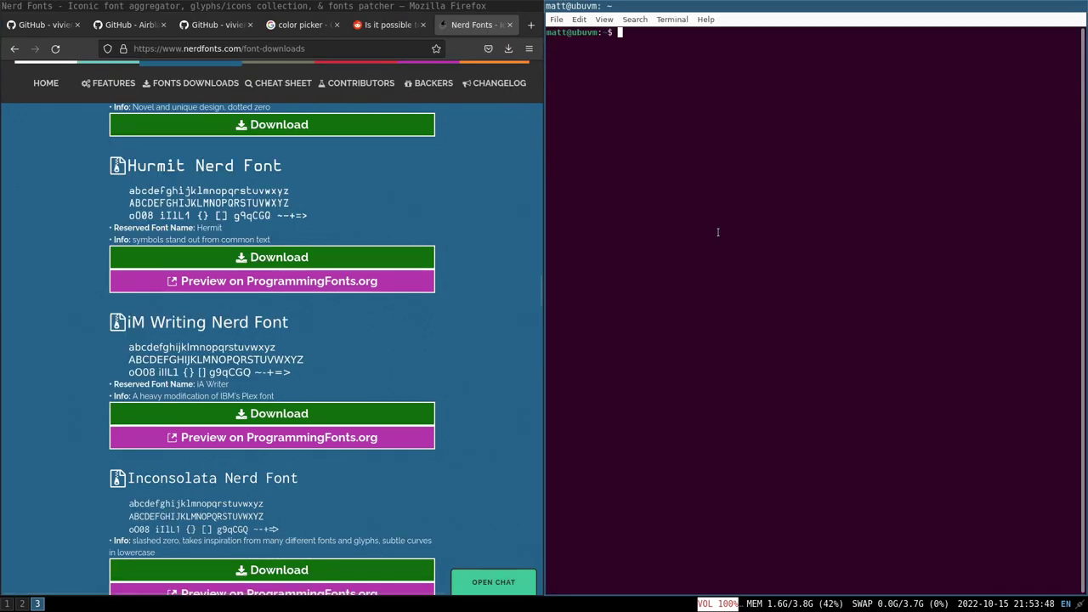
{"action": "type", "text": "mkdir .do"}
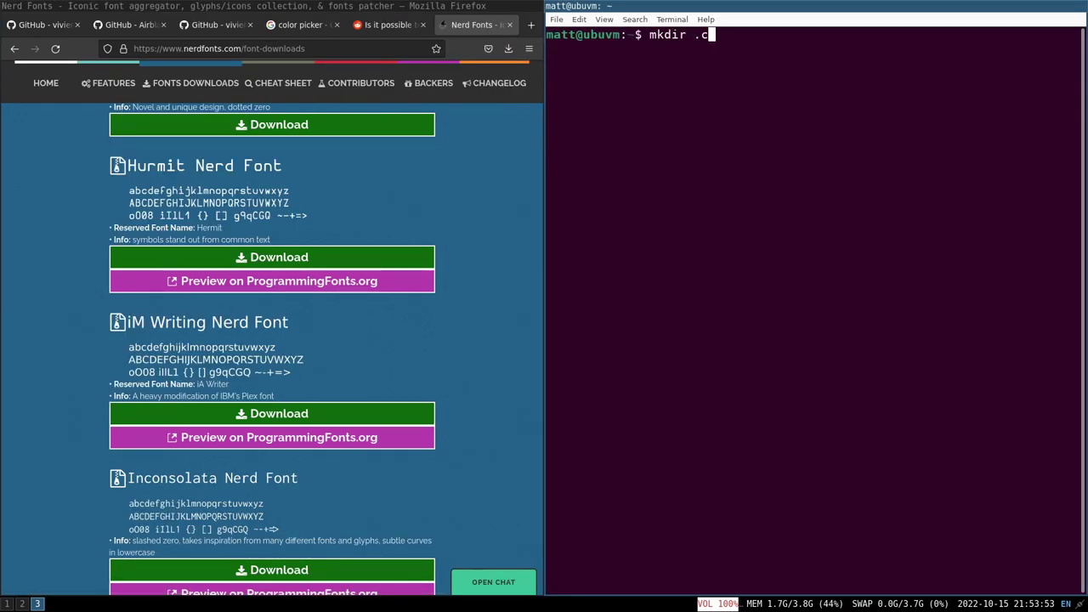
{"action": "key", "text": "BackSpace"}
{"action": "key", "text": "BackSpace"}
{"action": "type", "text": "fonts"}
{"action": "key", "text": "Return"}
Step: Change into Downloads and list its files
{"action": "type", "text": "cd Dow"}
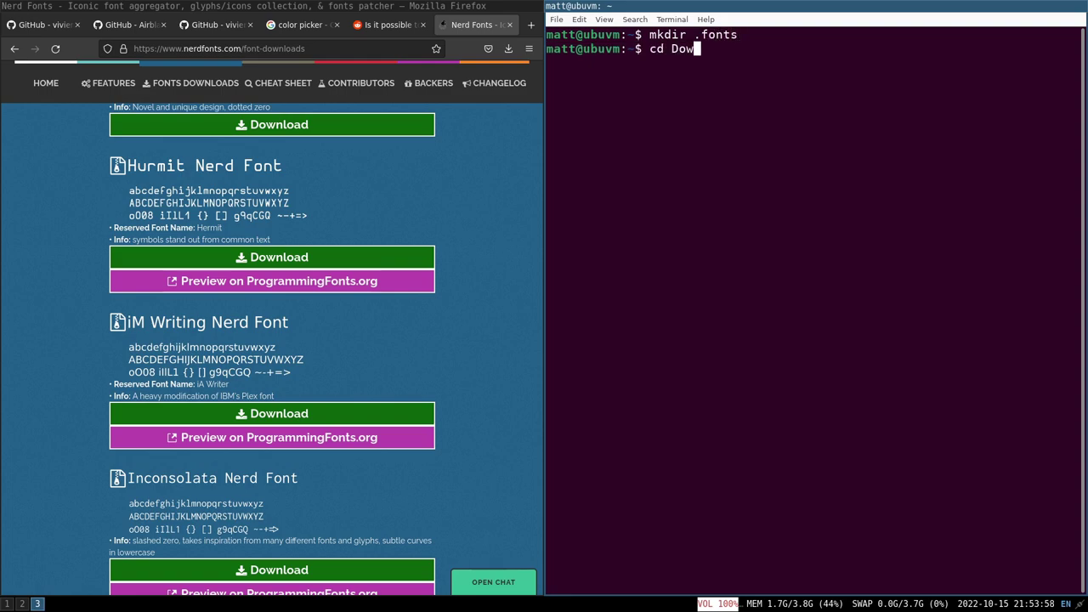
{"action": "key", "text": "Tab"}
{"action": "key", "text": "Return"}
{"action": "type", "text": "ls"}
{"action": "key", "text": "Return"}
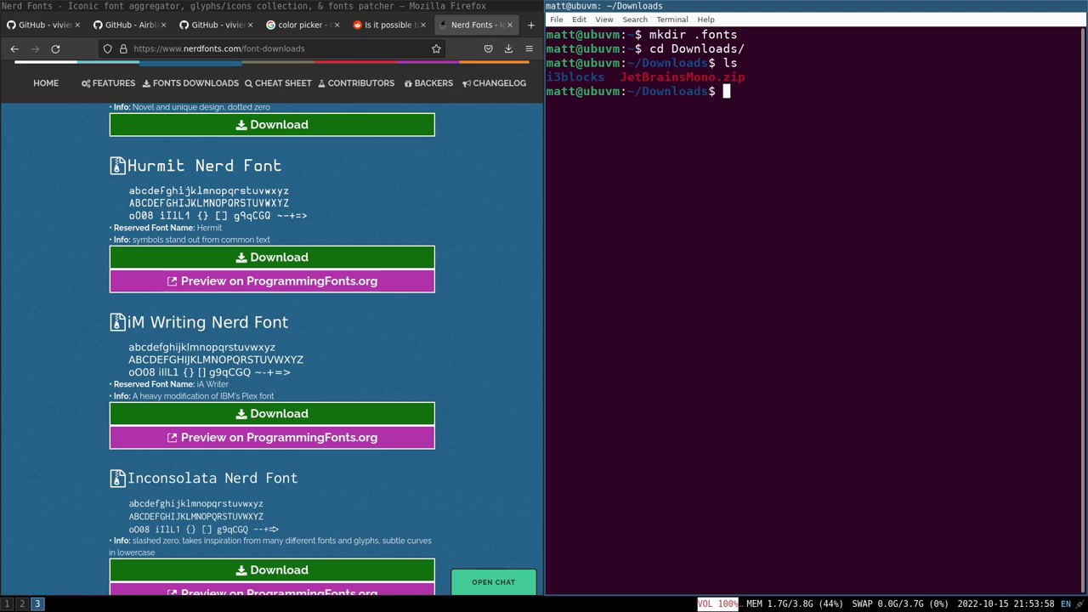
Step: Move JetBrainsMono.zip from Downloads into ~/.fonts/
{"action": "type", "text": "mv Jet"}
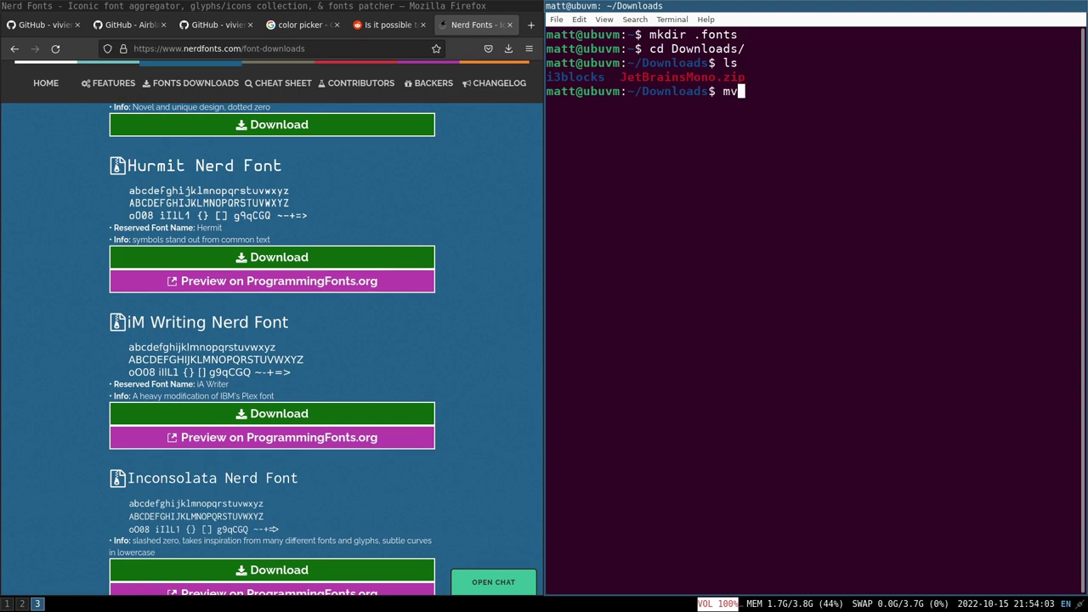
{"action": "key", "text": "Tab"}
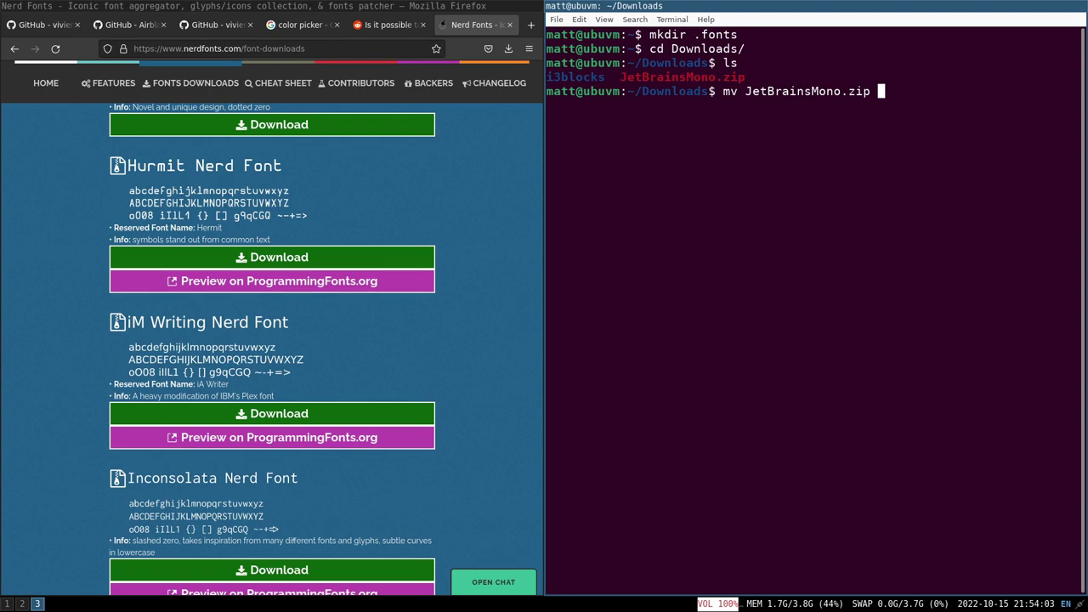
{"action": "type", "text": "~/.conf"}
{"action": "key", "text": "BackSpace"}
{"action": "key", "text": "BackSpace"}
{"action": "key", "text": "BackSpace"}
{"action": "key", "text": "BackSpace"}
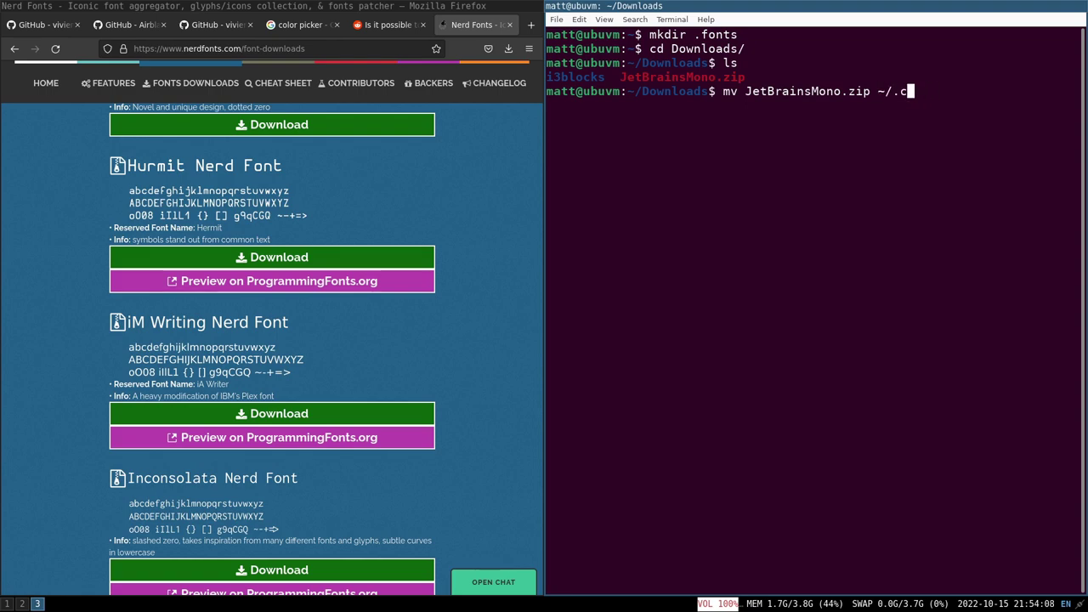
{"action": "type", "text": "f"}
{"action": "key", "text": "Tab"}
{"action": "key", "text": "Return"}
Step: Change into the ~/.fonts folder and list its contents
{"action": "type", "text": "cd"}
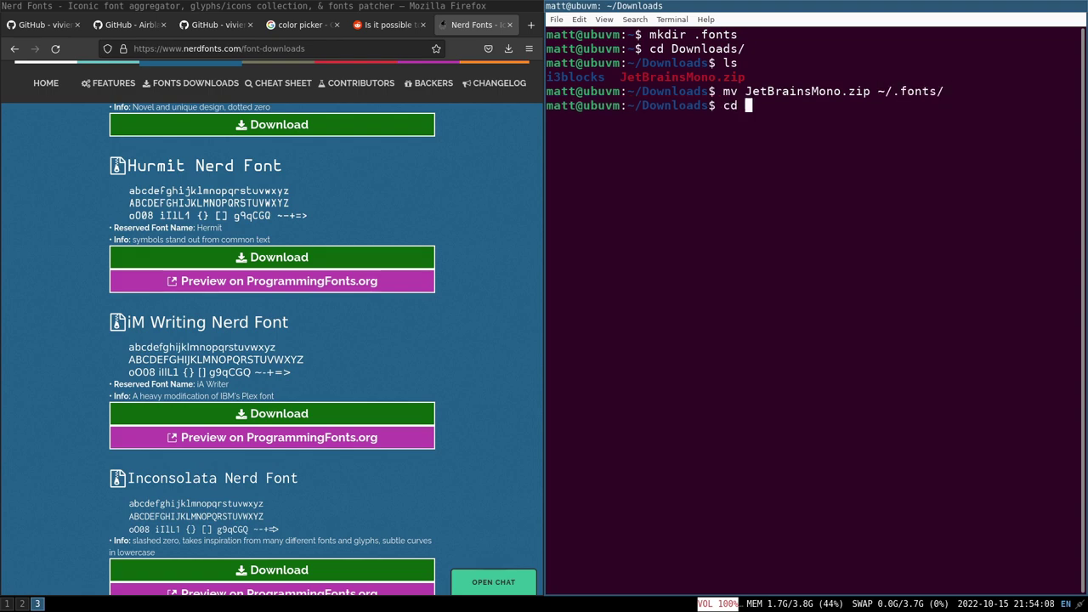
{"action": "key", "text": "Return"}
{"action": "type", "text": "c d"}
{"action": "key", "text": "BackSpace"}
{"action": "key", "text": "BackSpace"}
{"action": "type", "text": "d .conf"}
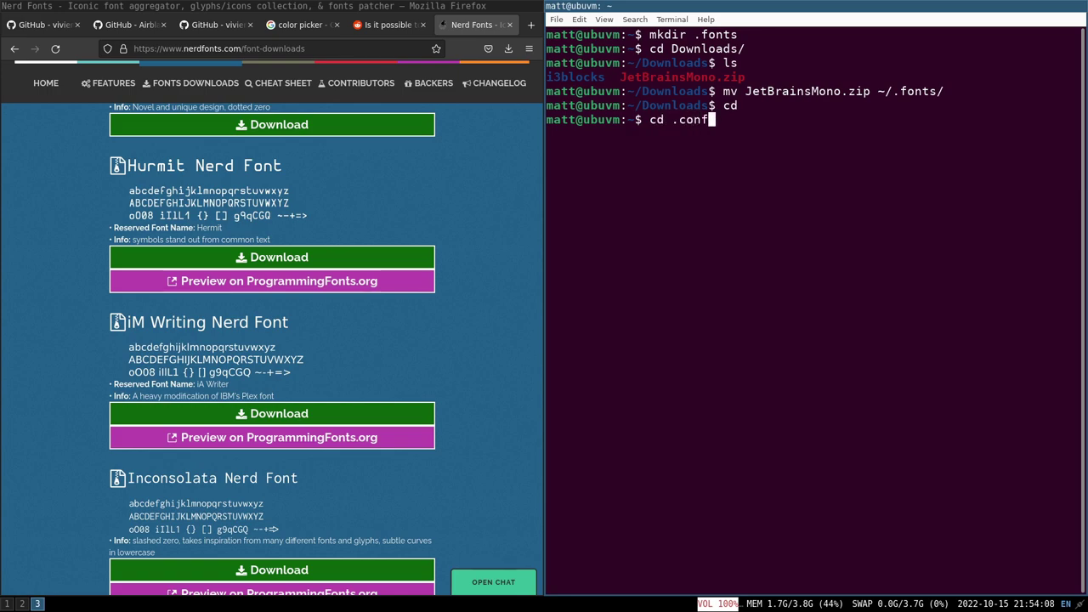
{"action": "key", "text": "BackSpace"}
{"action": "key", "text": "BackSpace"}
{"action": "key", "text": "BackSpace"}
{"action": "key", "text": "BackSpace"}
{"action": "type", "text": "f"}
{"action": "key", "text": "Tab"}
{"action": "key", "text": "Return"}
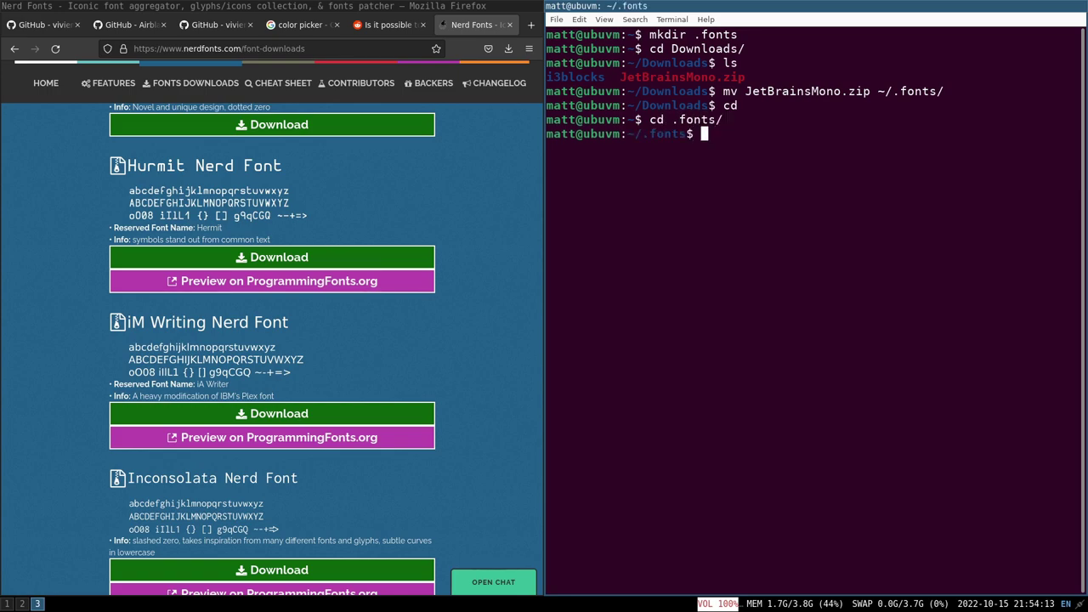
{"action": "type", "text": "ls"}
{"action": "key", "text": "Return"}
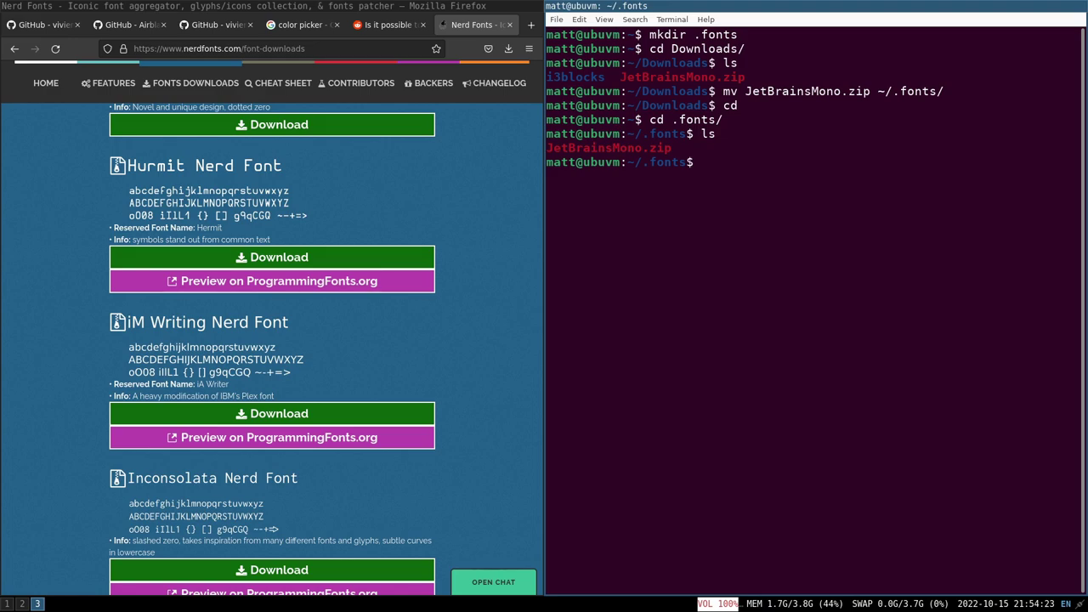
Step: Unzip JetBrainsMono.zip in ~/.fonts and list the extracted Nerd Font .ttf files
{"action": "type", "text": "unzip Je"}
{"action": "key", "text": "Tab"}
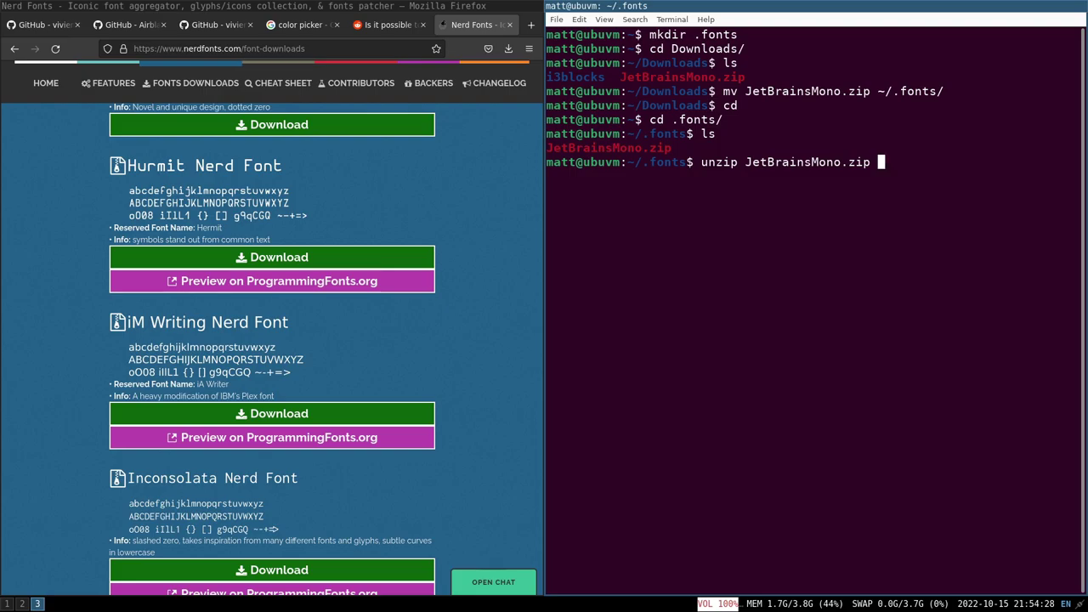
{"action": "key", "text": "Return"}
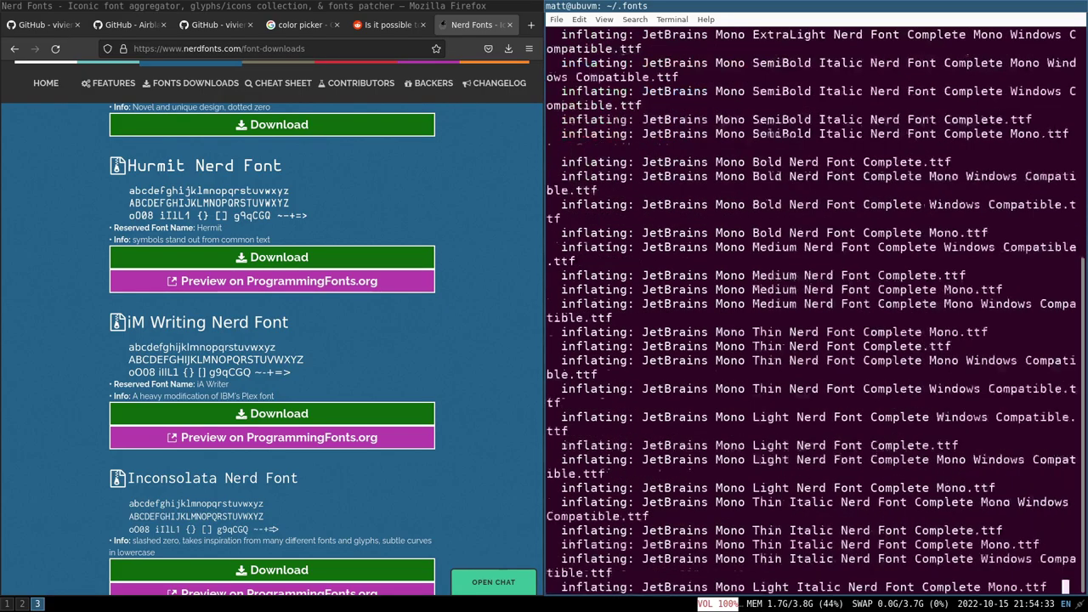
{"action": "type", "text": "ls"}
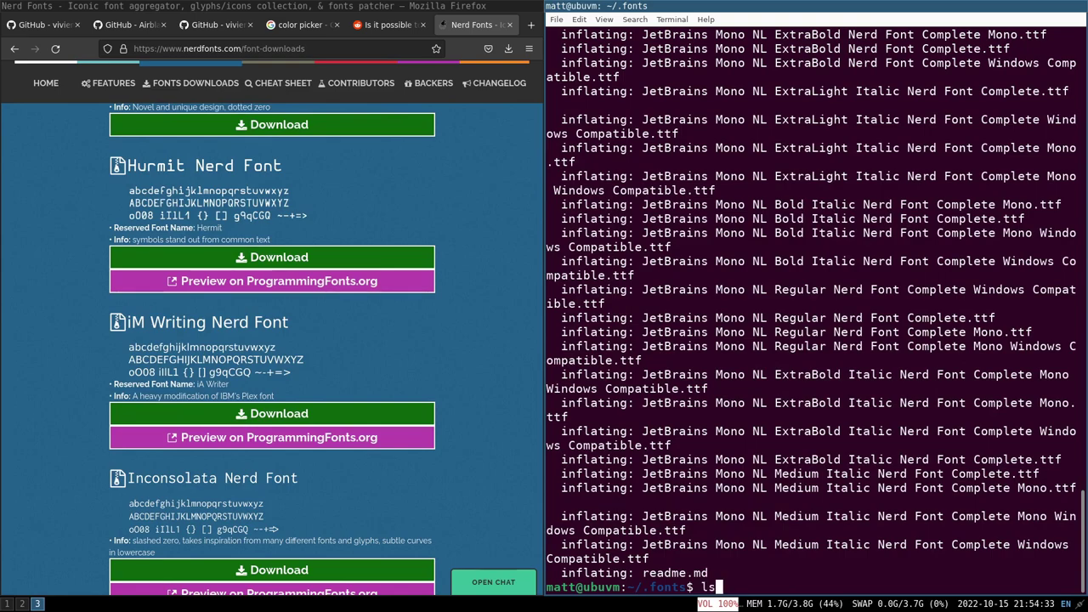
{"action": "key", "text": "Return"}
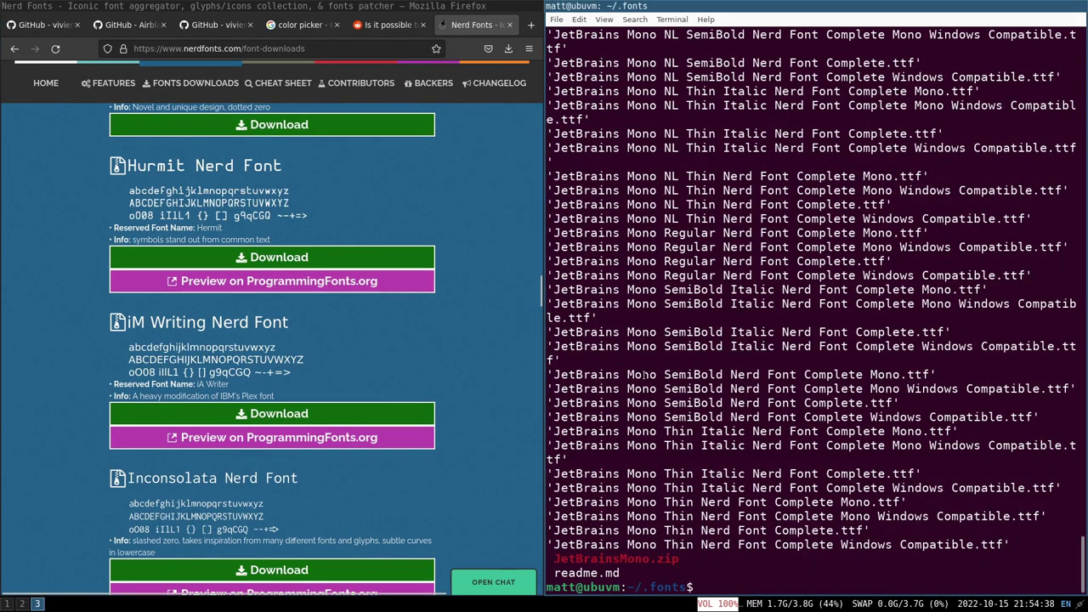
{"action": "type", "text": "q"}
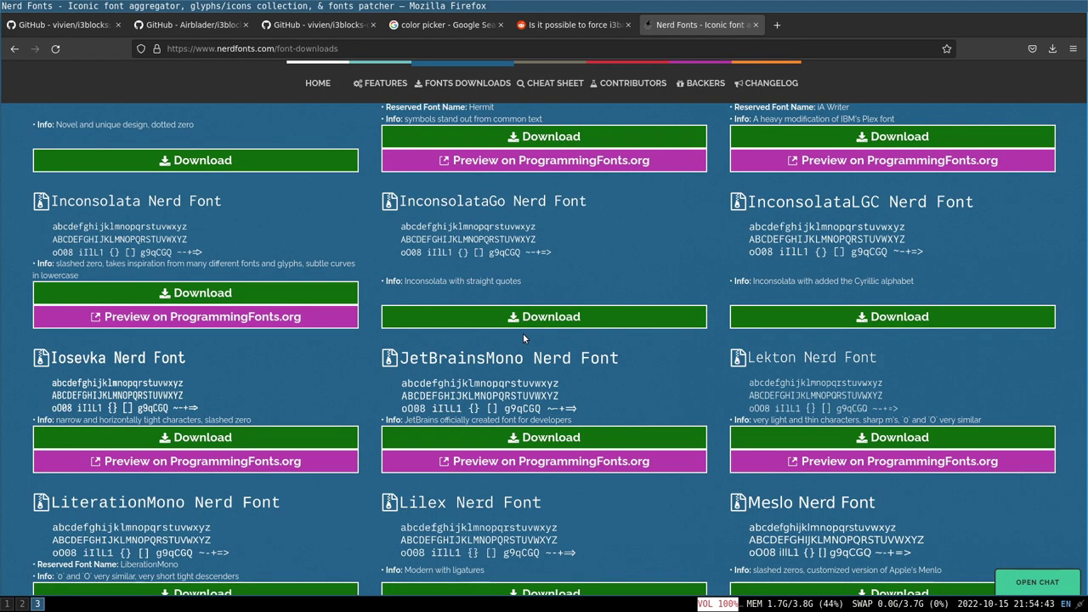
{"action": "key", "text": "super+2"}
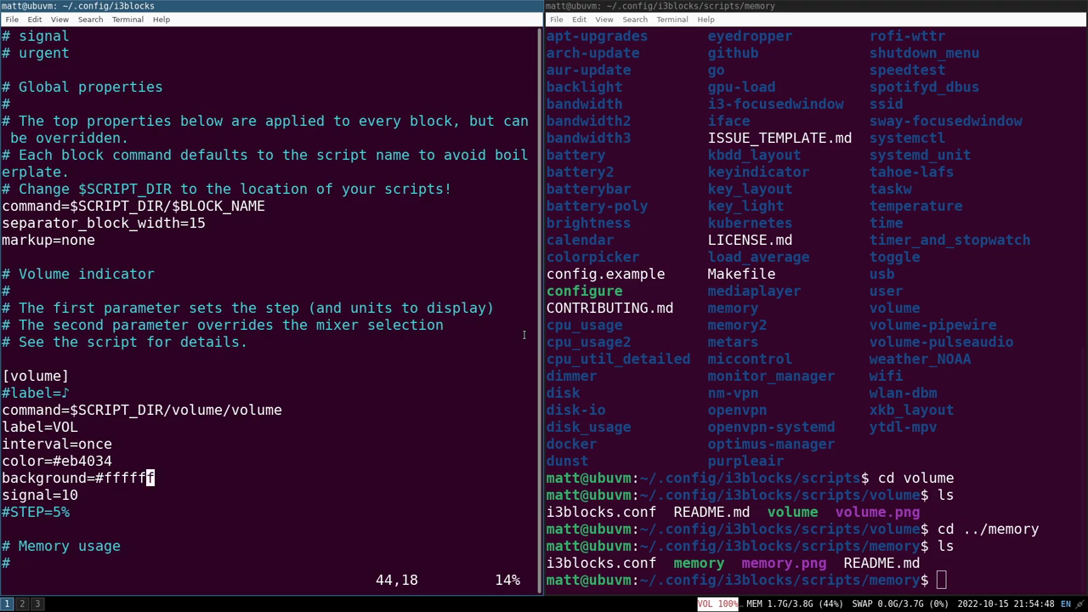
Step: Uncomment the ♪ label line in the volume block, save, and restart i3
{"action": "key", "text": "k"}
{"action": "key", "text": "k"}
{"action": "key", "text": "k"}
{"action": "key", "text": "k"}
{"action": "key", "text": "k"}
{"action": "key", "text": "k"}
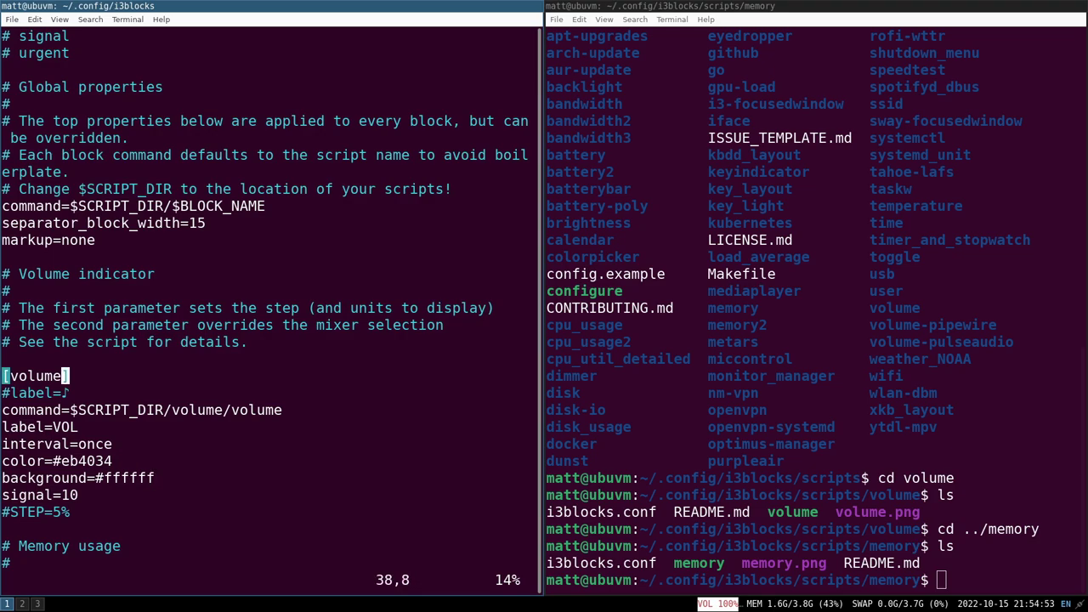
{"action": "key", "text": "j"}
{"action": "key", "text": "h"}
{"action": "key", "text": "h"}
{"action": "key", "text": "h"}
{"action": "key", "text": "h"}
{"action": "key", "text": "h"}
{"action": "key", "text": "h"}
{"action": "key", "text": "i"}
{"action": "key", "text": "Delete"}
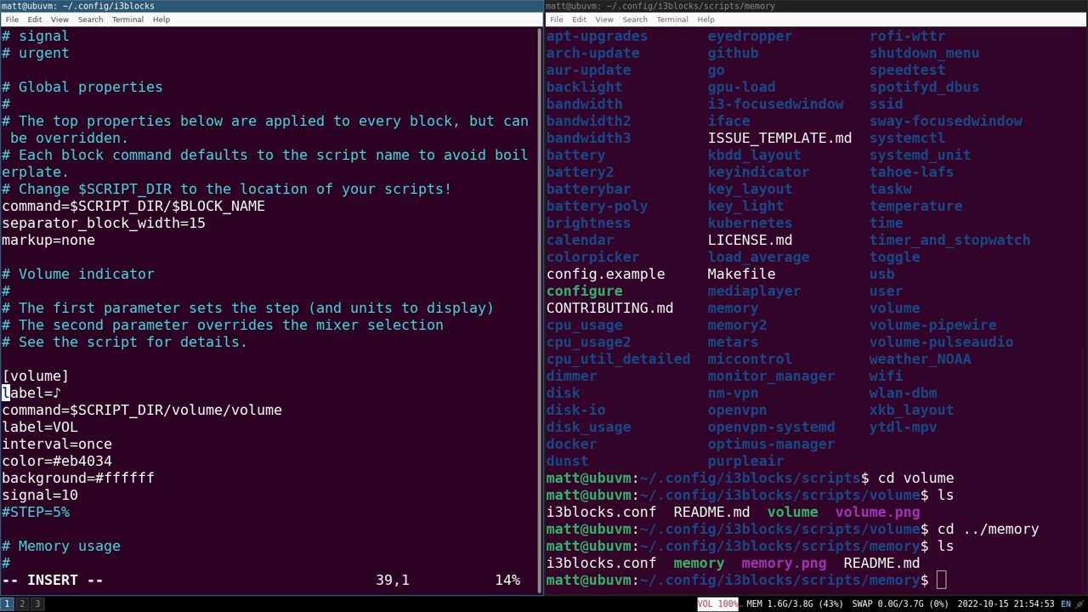
{"action": "key", "text": "Escape"}
{"action": "type", "text": ":"}
{"action": "key", "text": "Escape"}
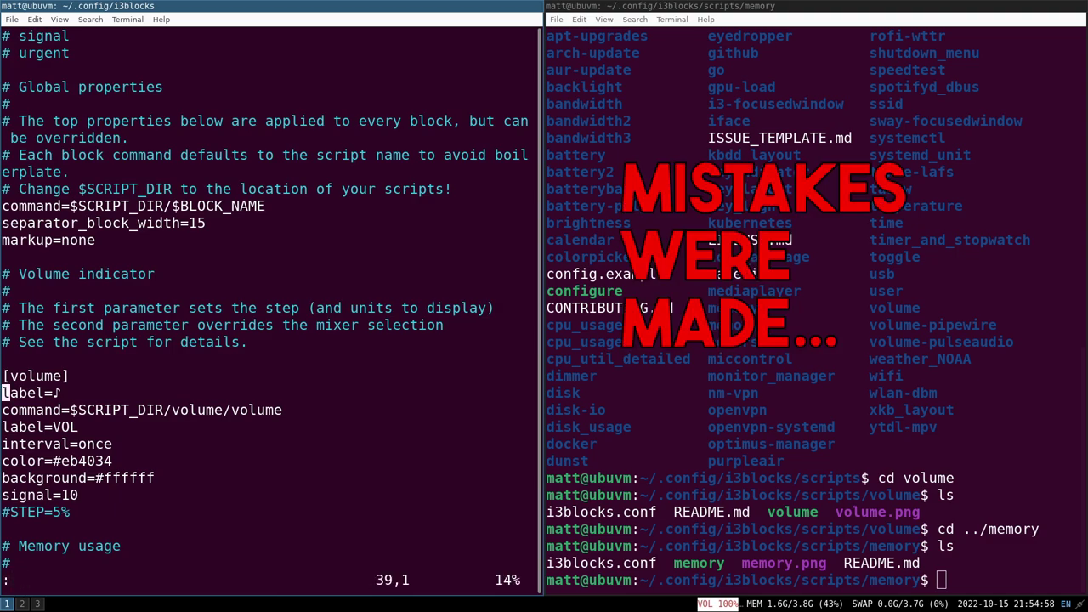
{"action": "type", "text": ":w"}
{"action": "key", "text": "Return"}
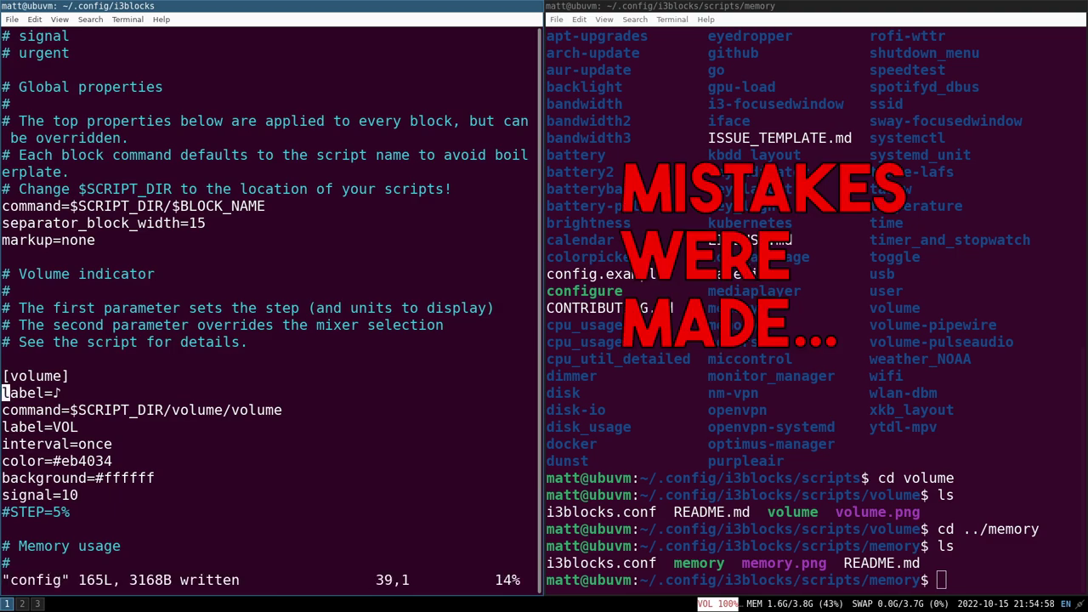
{"action": "key", "text": "super+shift+r"}
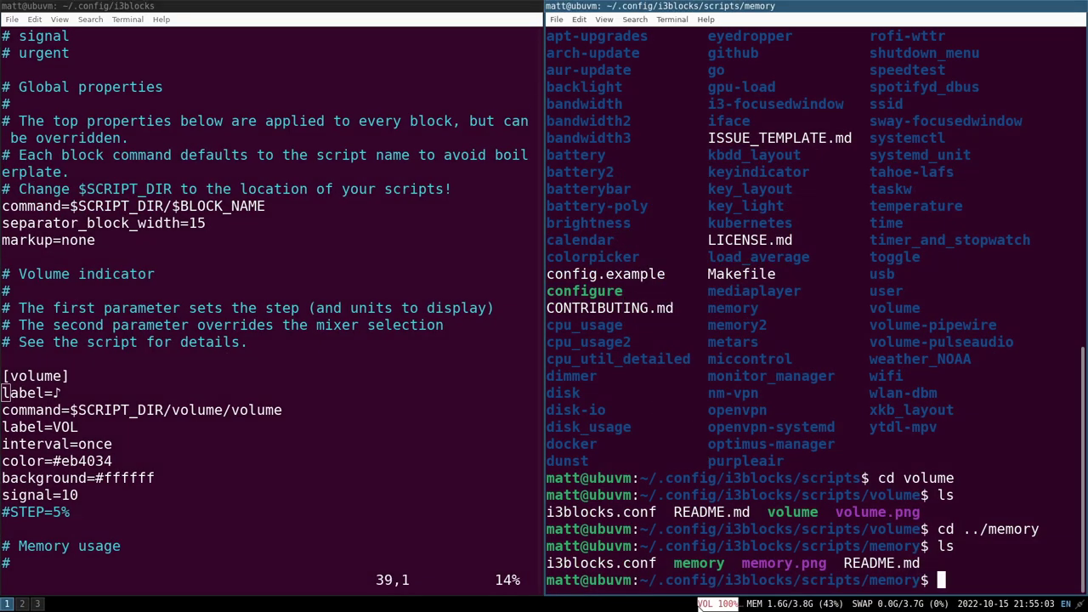
Step: Comment out background=#ffffff and change markup from none to pango, then save and restart i3
{"action": "key", "text": "j"}
{"action": "key", "text": "j"}
{"action": "key", "text": "j"}
{"action": "key", "text": "j"}
{"action": "key", "text": "j"}
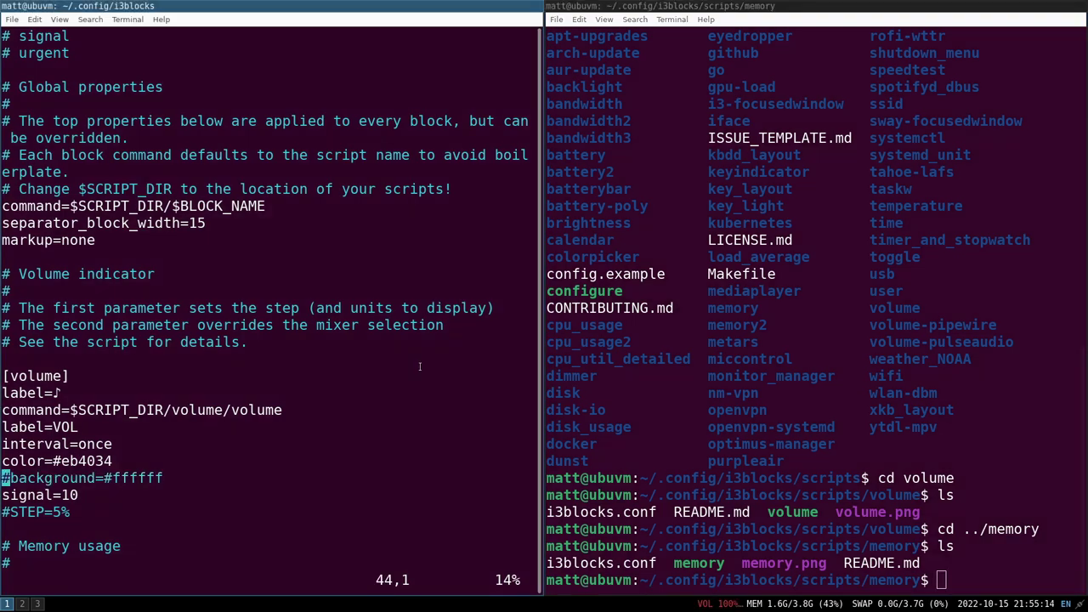
{"action": "type", "text": "i#"}
{"action": "key", "text": "Escape"}
{"action": "key", "text": "k"}
{"action": "key", "text": "k"}
{"action": "key", "text": "k"}
{"action": "key", "text": "k"}
{"action": "key", "text": "k"}
{"action": "key", "text": "k"}
{"action": "key", "text": "k"}
{"action": "key", "text": "k"}
{"action": "key", "text": "k"}
{"action": "key", "text": "k"}
{"action": "key", "text": "k"}
{"action": "key", "text": "k"}
{"action": "key", "text": "k"}
{"action": "key", "text": "k"}
{"action": "key", "text": "l"}
{"action": "key", "text": "l"}
{"action": "key", "text": "l"}
{"action": "key", "text": "l"}
{"action": "key", "text": "l"}
{"action": "key", "text": "l"}
{"action": "key", "text": "l"}
{"action": "type", "text": "cw"}
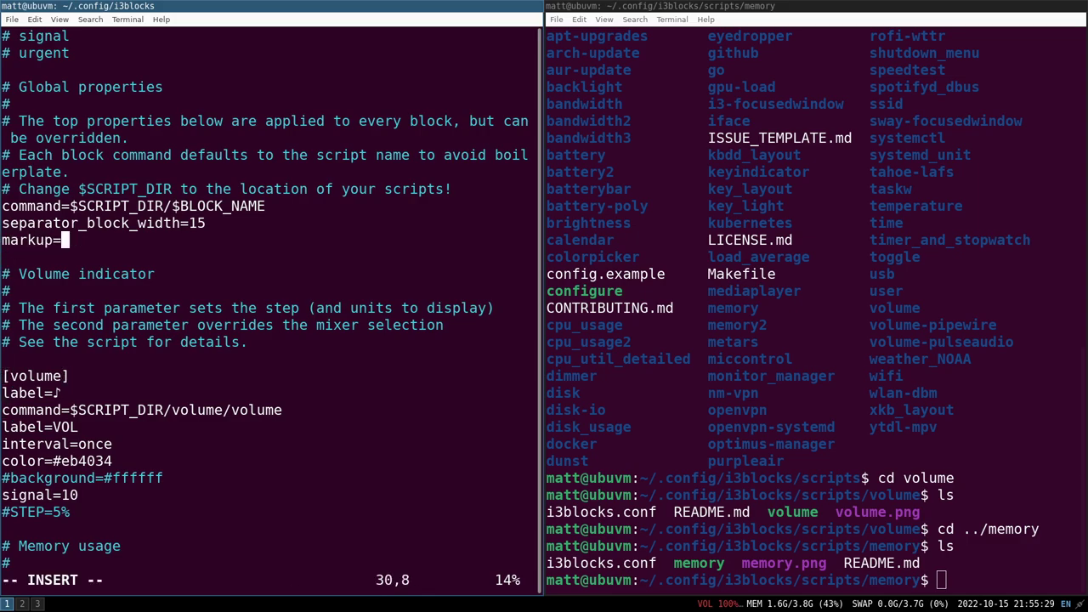
{"action": "type", "text": "pango"}
{"action": "key", "text": "Escape"}
{"action": "type", "text": ":w"}
{"action": "key", "text": "Return"}
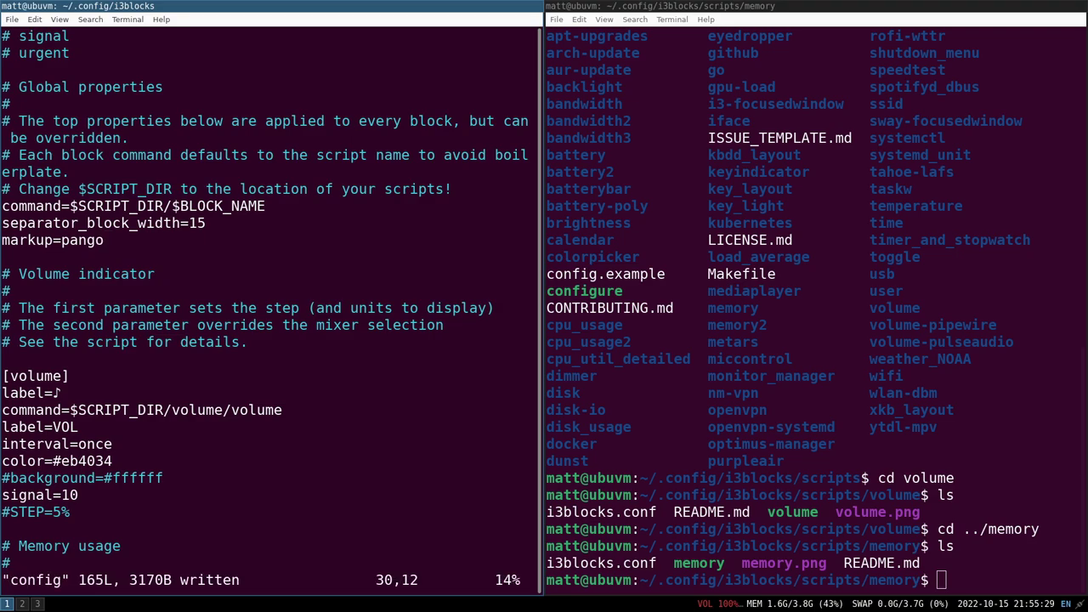
{"action": "key", "text": "super+shift+r"}
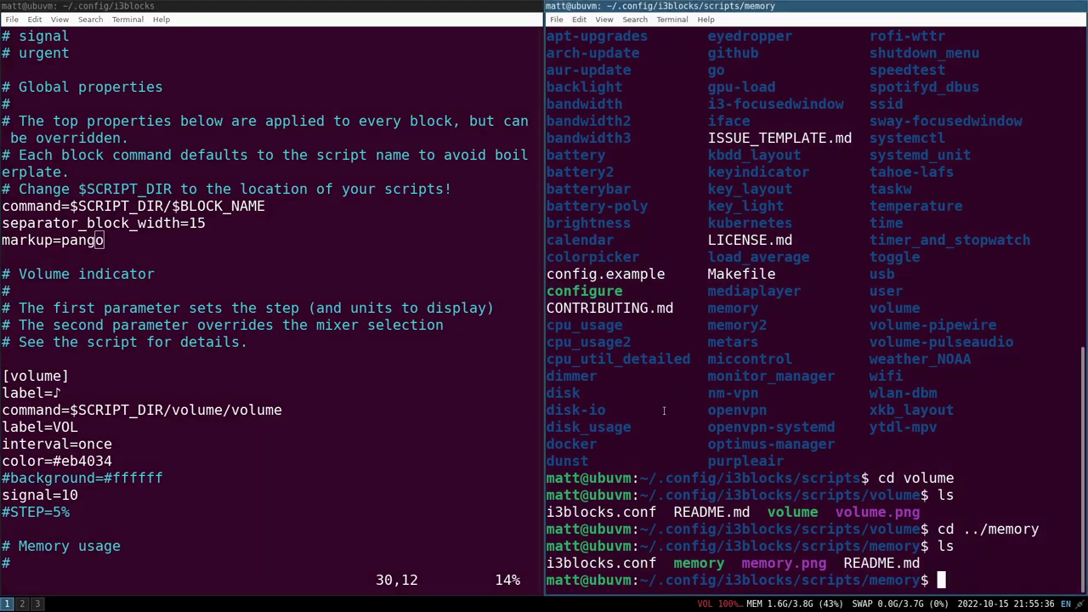
Step: In the i3 config, replace the monospace font with JetBrainsMono Nerd Font 10
{"action": "key", "text": "super+2"}
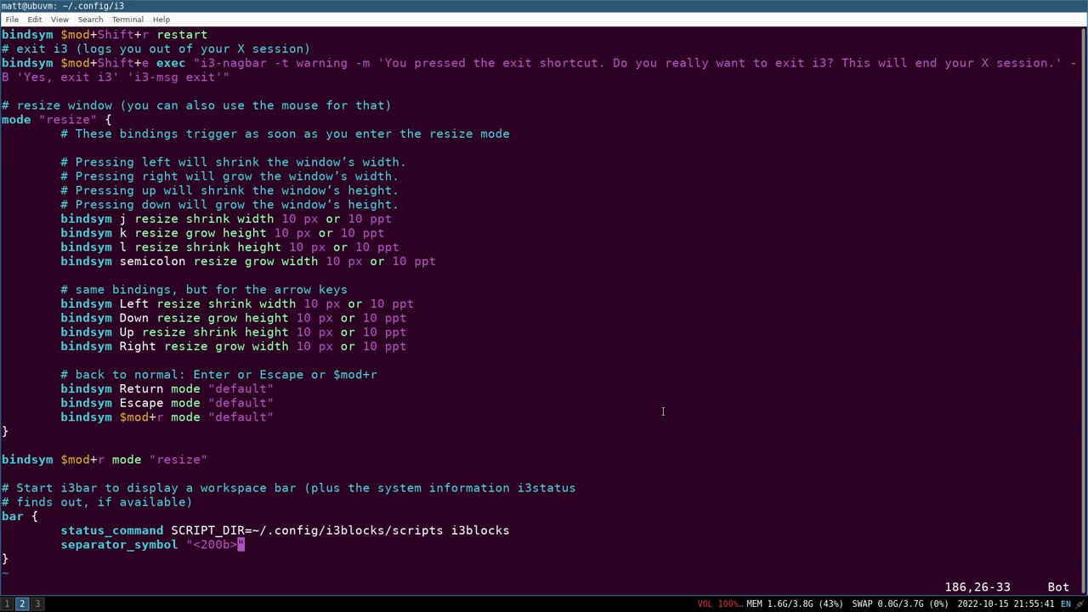
{"action": "key", "text": "k"}
{"action": "key", "text": "k"}
{"action": "key", "text": "k"}
{"action": "key", "text": "k"}
{"action": "key", "text": "k"}
{"action": "key", "text": "k"}
{"action": "key", "text": "k"}
{"action": "key", "text": "k"}
{"action": "key", "text": "k"}
{"action": "key", "text": "k"}
{"action": "key", "text": "k"}
{"action": "key", "text": "k"}
{"action": "key", "text": "k"}
{"action": "key", "text": "k"}
{"action": "key", "text": "k"}
{"action": "key", "text": "k"}
{"action": "key", "text": "k"}
{"action": "key", "text": "k"}
{"action": "key", "text": "k"}
{"action": "key", "text": "k"}
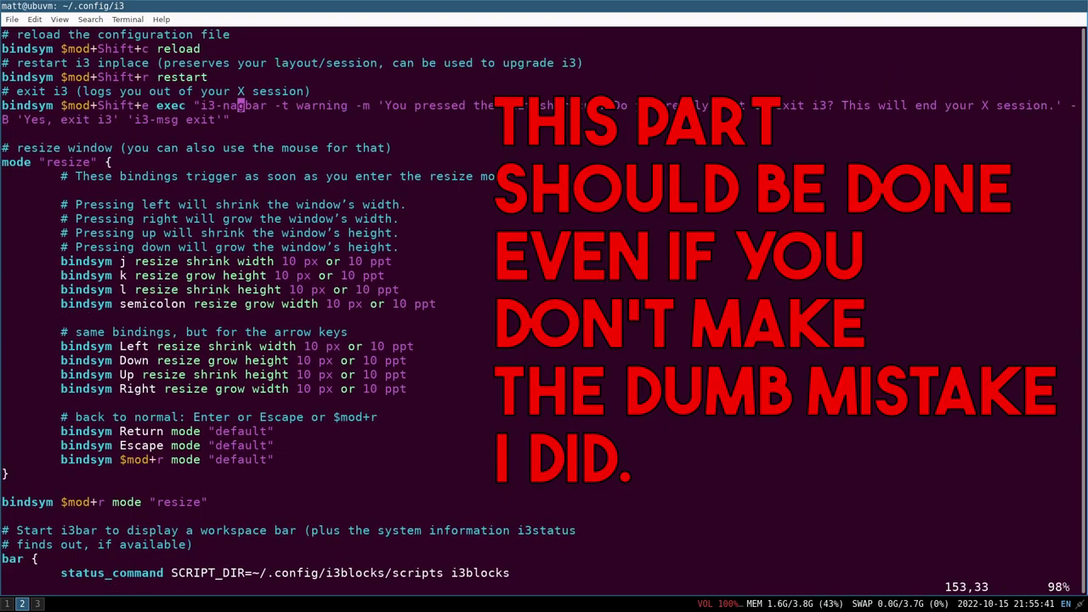
{"action": "key", "text": "k"}
{"action": "key", "text": "k"}
{"action": "key", "text": "k"}
{"action": "key", "text": "k"}
{"action": "key", "text": "k"}
{"action": "key", "text": "k"}
{"action": "key", "text": "k"}
{"action": "key", "text": "k"}
{"action": "key", "text": "k"}
{"action": "key", "text": "k"}
{"action": "key", "text": "k"}
{"action": "key", "text": "k"}
{"action": "key", "text": "k"}
{"action": "key", "text": "k"}
{"action": "key", "text": "k"}
{"action": "key", "text": "k"}
{"action": "key", "text": "k"}
{"action": "key", "text": "k"}
{"action": "key", "text": "k"}
{"action": "key", "text": "k"}
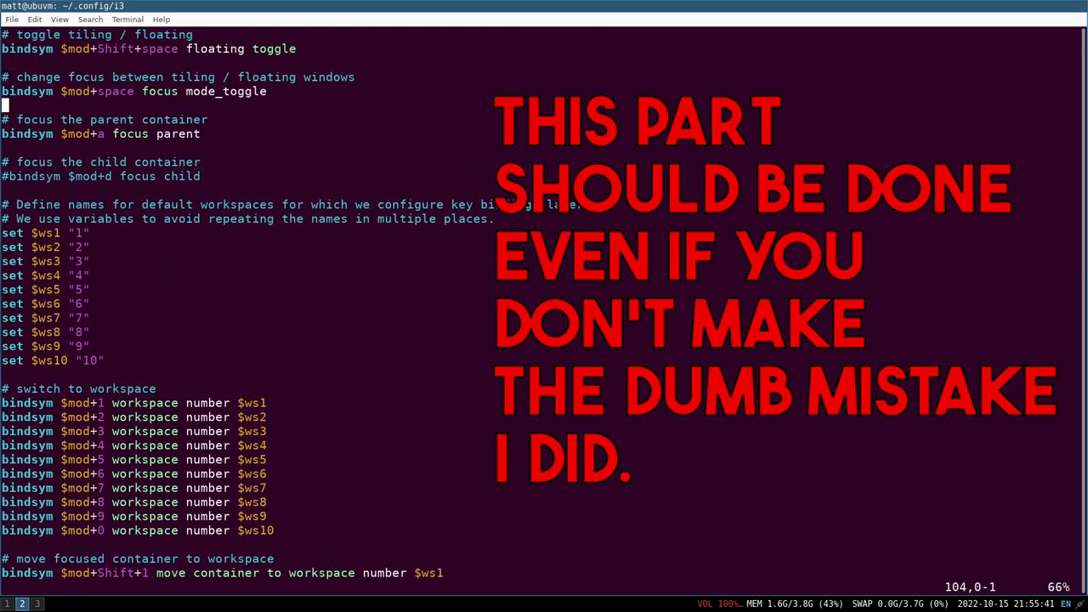
{"action": "key", "text": "k"}
{"action": "key", "text": "k"}
{"action": "key", "text": "k"}
{"action": "key", "text": "k"}
{"action": "key", "text": "k"}
{"action": "key", "text": "k"}
{"action": "key", "text": "k"}
{"action": "key", "text": "k"}
{"action": "key", "text": "k"}
{"action": "key", "text": "k"}
{"action": "key", "text": "k"}
{"action": "key", "text": "k"}
{"action": "key", "text": "k"}
{"action": "key", "text": "k"}
{"action": "key", "text": "k"}
{"action": "key", "text": "k"}
{"action": "key", "text": "k"}
{"action": "key", "text": "k"}
{"action": "key", "text": "k"}
{"action": "key", "text": "k"}
{"action": "key", "text": "k"}
{"action": "key", "text": "k"}
{"action": "key", "text": "k"}
{"action": "key", "text": "k"}
{"action": "key", "text": "k"}
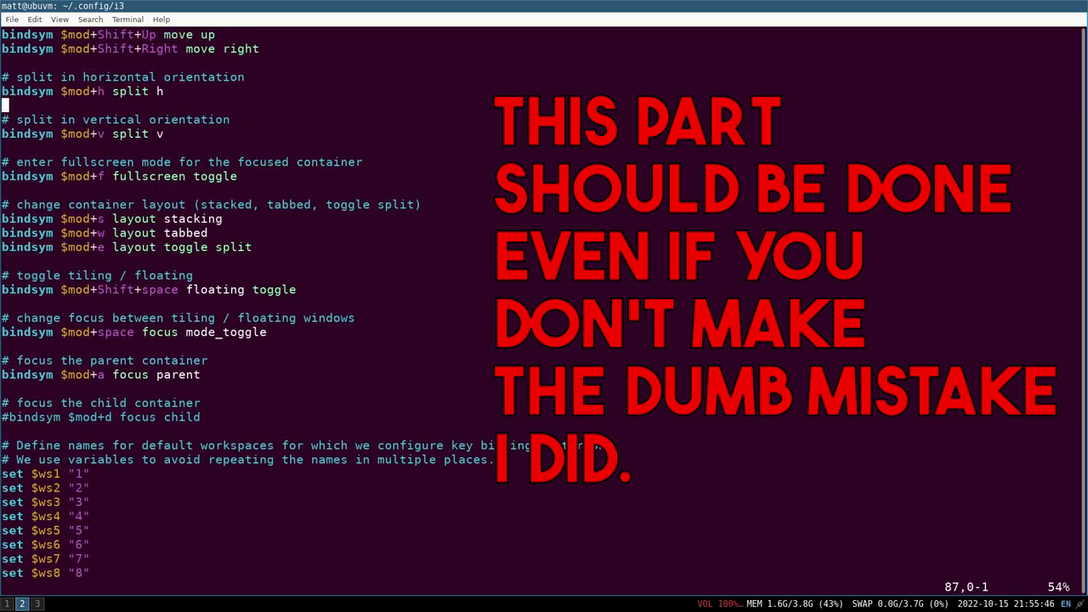
{"action": "key", "text": "k"}
{"action": "key", "text": "k"}
{"action": "key", "text": "k"}
{"action": "key", "text": "k"}
{"action": "key", "text": "k"}
{"action": "key", "text": "k"}
{"action": "key", "text": "k"}
{"action": "key", "text": "k"}
{"action": "key", "text": "k"}
{"action": "key", "text": "k"}
{"action": "key", "text": "k"}
{"action": "key", "text": "k"}
{"action": "key", "text": "k"}
{"action": "key", "text": "k"}
{"action": "key", "text": "k"}
{"action": "key", "text": "k"}
{"action": "key", "text": "k"}
{"action": "key", "text": "k"}
{"action": "key", "text": "k"}
{"action": "key", "text": "k"}
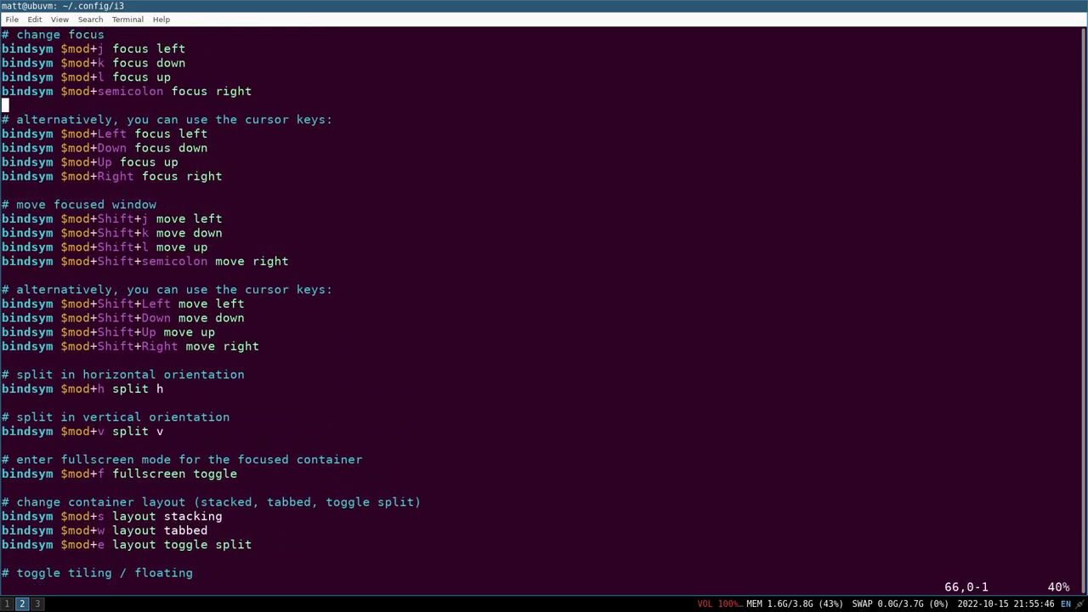
{"action": "key", "text": "ctrl+o"}
{"action": "key", "text": "h"}
{"action": "key", "text": "h"}
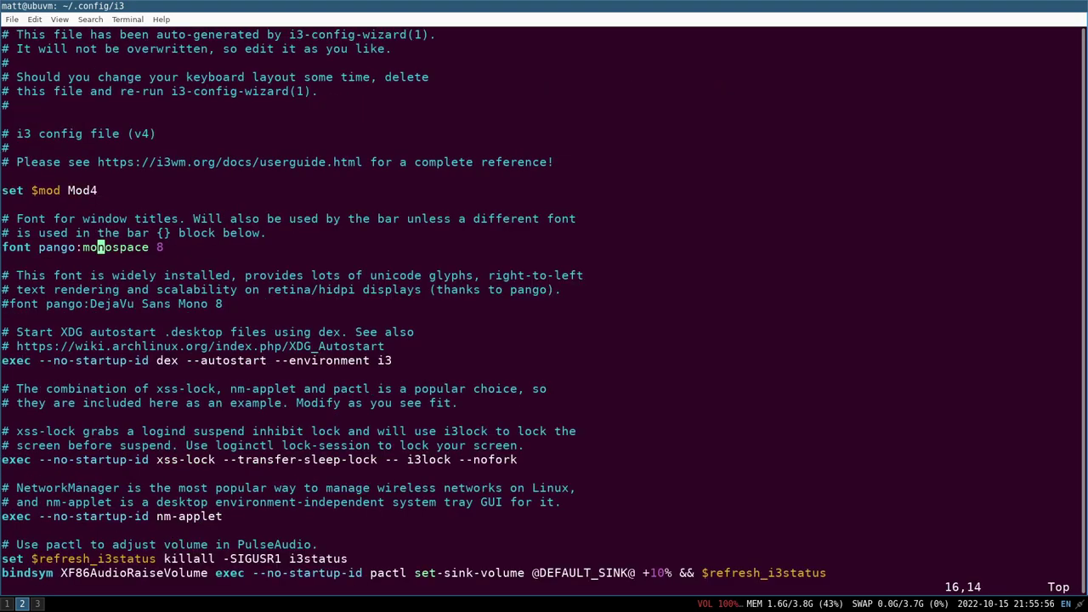
{"action": "key", "text": "h"}
{"action": "key", "text": "h"}
{"action": "type", "text": "cwJetBrainsMOno"}
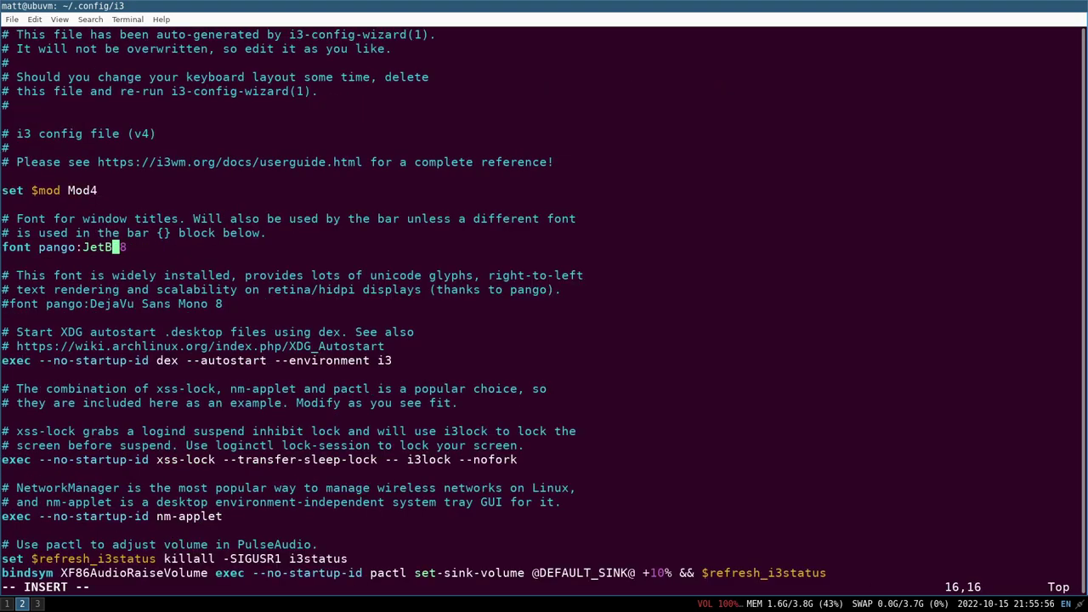
{"action": "key", "text": "BackSpace"}
{"action": "key", "text": "BackSpace"}
{"action": "key", "text": "BackSpace"}
{"action": "key", "text": "BackSpace"}
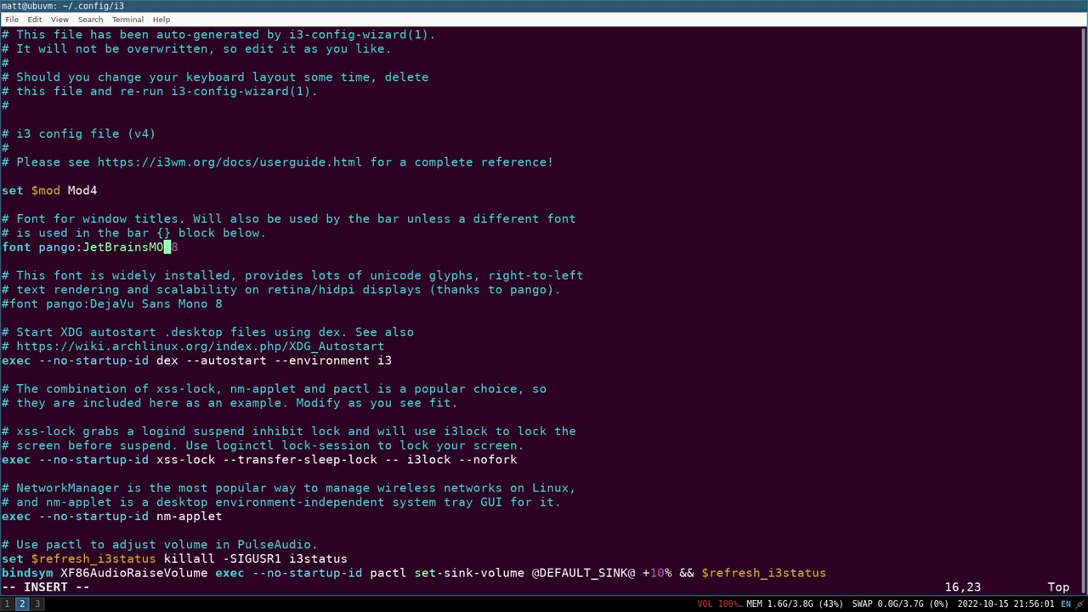
{"action": "type", "text": "ono"}
{"action": "type", "text": " Nerd "}
{"action": "type", "text": "Font"}
{"action": "key", "text": "BackSpace"}
{"action": "key", "text": "BackSpace"}
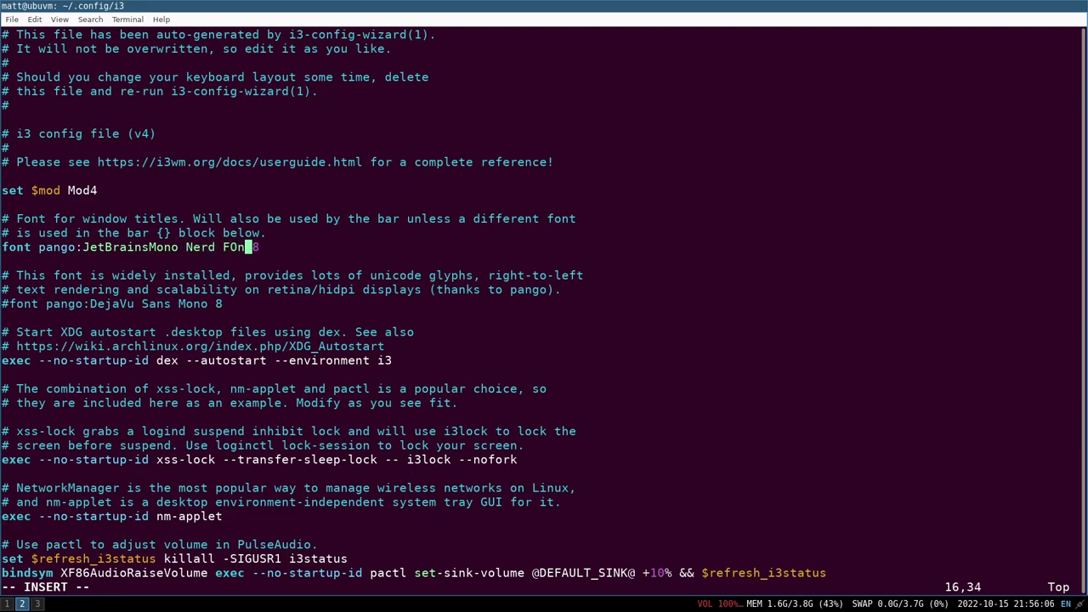
{"action": "type", "text": "nt"}
{"action": "key", "text": "Escape"}
{"action": "type", "text": "lx"}
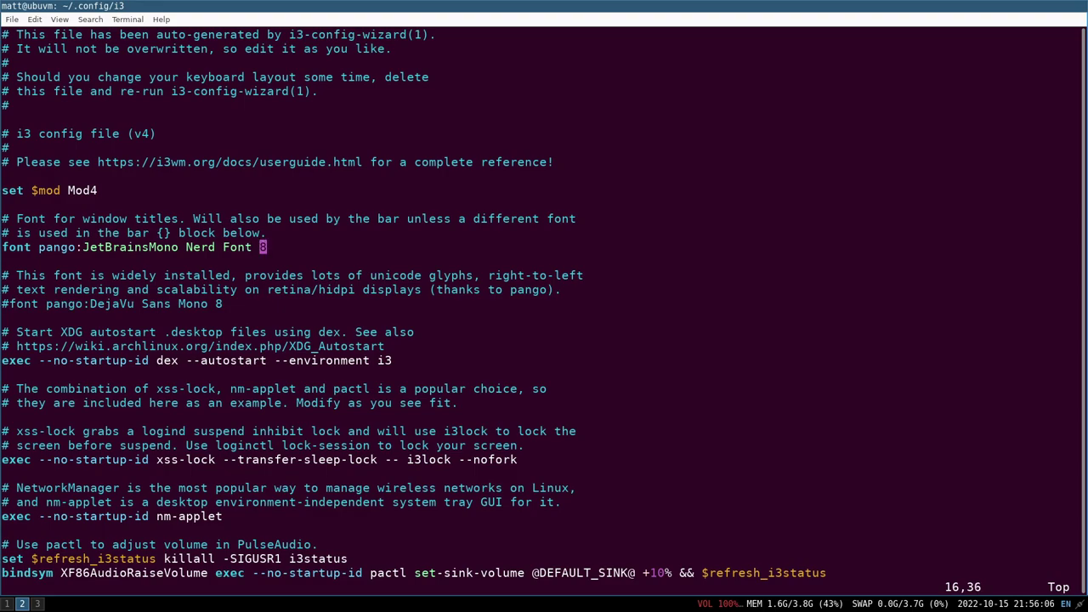
{"action": "type", "text": "a 10"}
{"action": "key", "text": "Escape"}
Step: Save the i3 config, restart i3, and return to the i3blocks config workspace
{"action": "type", "text": ":w"}
{"action": "key", "text": "Return"}
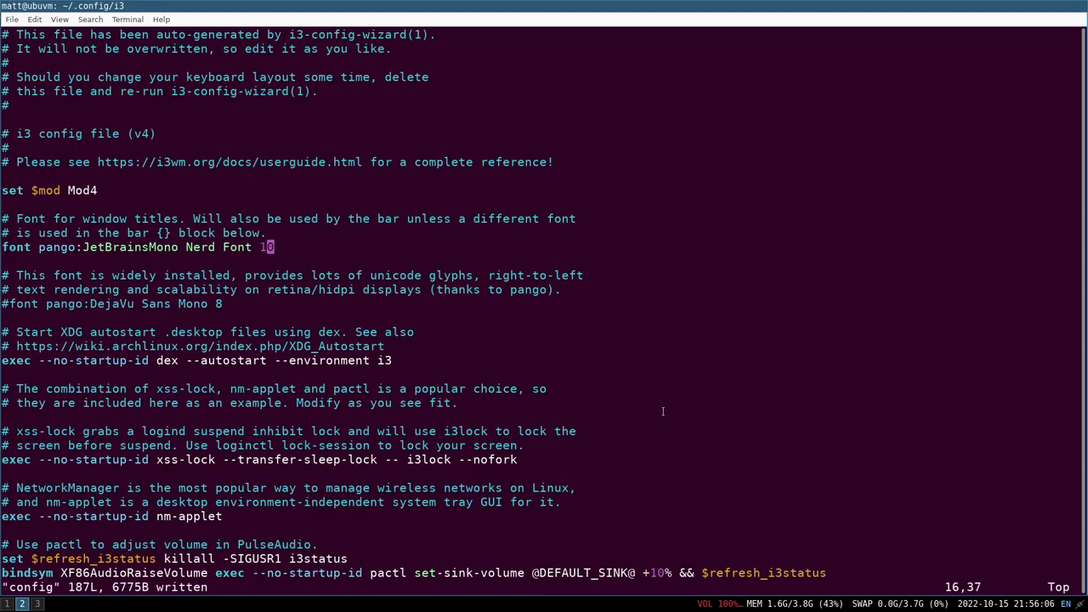
{"action": "key", "text": "super+shift+r"}
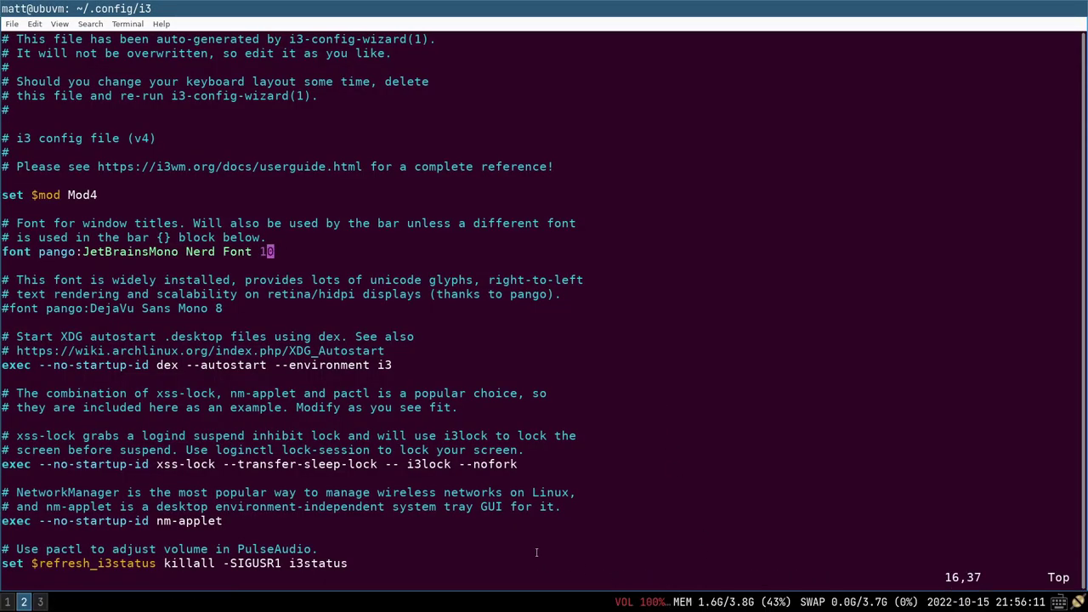
{"action": "key", "text": "super+1"}
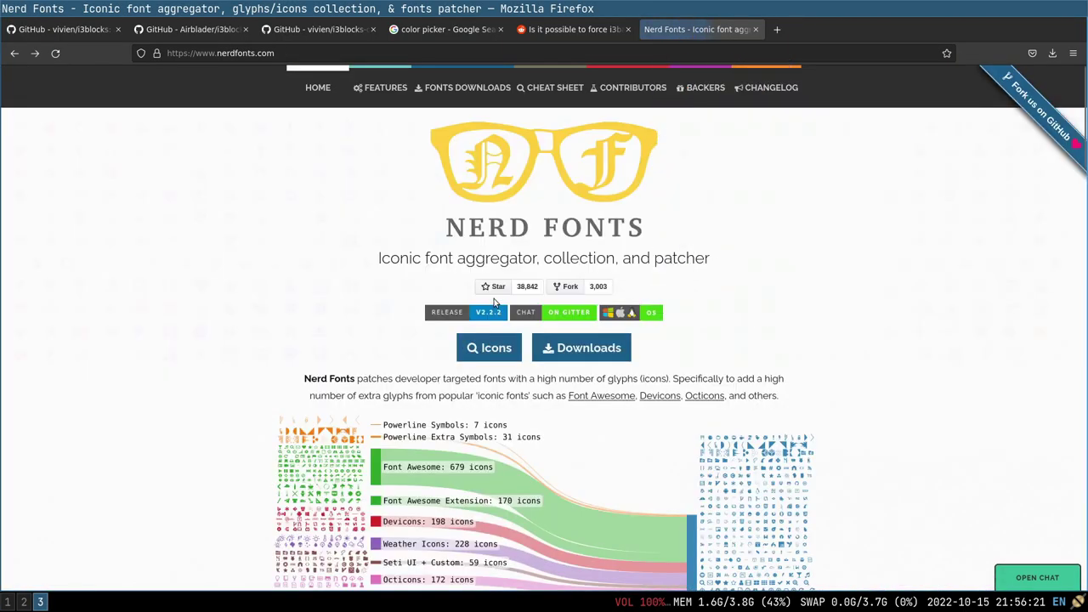
Step: Search the Nerd Fonts cheat sheet for volume icons, then go back to the i3blocks config
{"action": "left_click", "coordinate": [486, 345]}
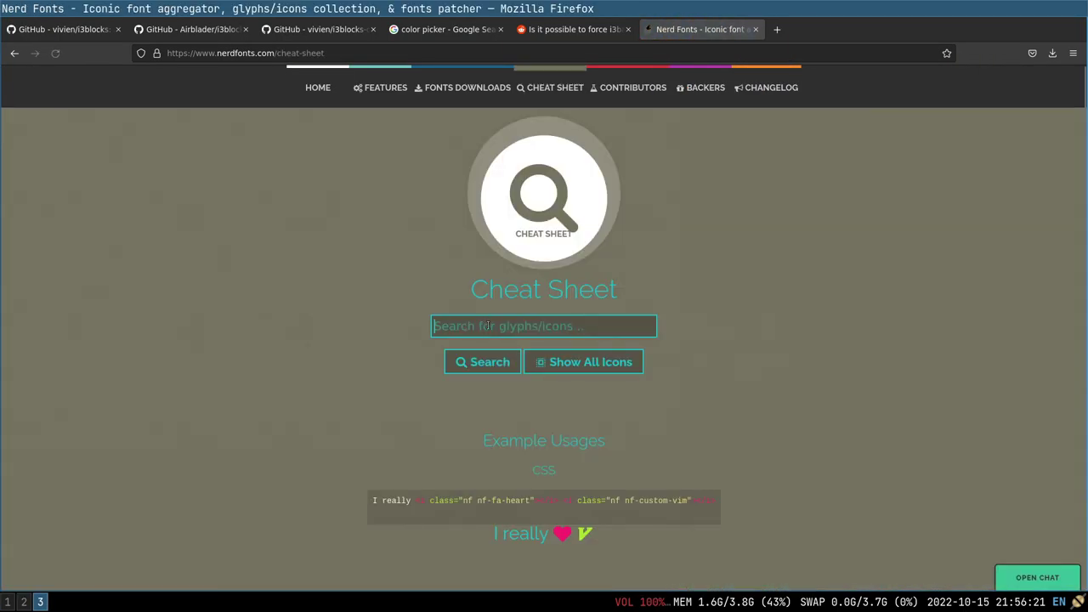
{"action": "type", "text": "m"}
{"action": "type", "text": "ume"}
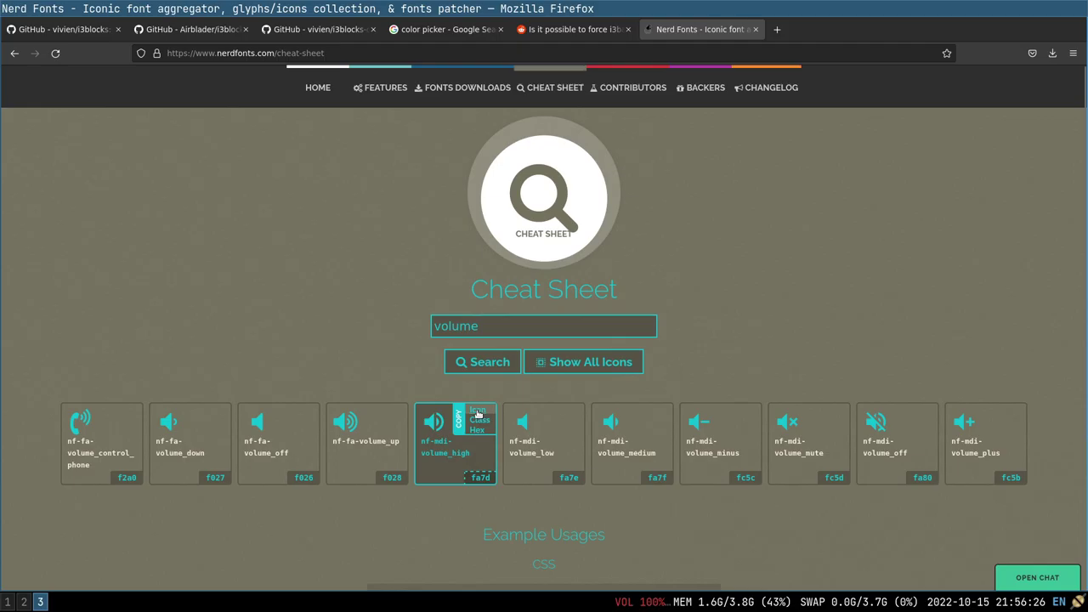
{"action": "key", "text": "super+1"}
Step: Replace the ♪ volume label with the pasted Nerd Font volume glyph, save, and restart i3
{"action": "key", "text": "j"}
{"action": "key", "text": "j"}
{"action": "key", "text": "j"}
{"action": "key", "text": "j"}
{"action": "key", "text": "j"}
{"action": "key", "text": "j"}
{"action": "key", "text": "j"}
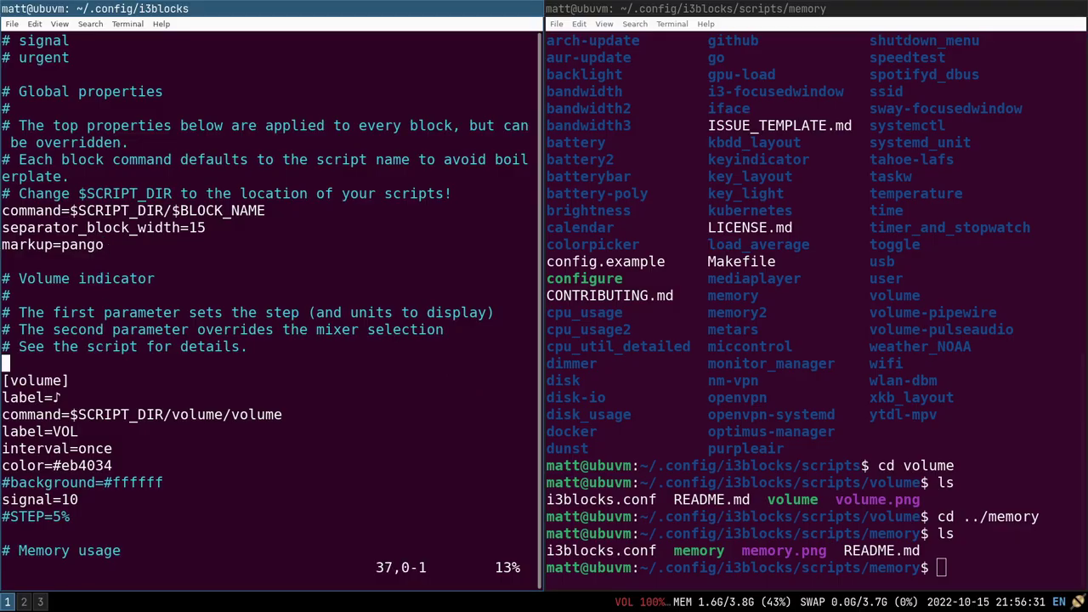
{"action": "key", "text": "j"}
{"action": "key", "text": "j"}
{"action": "key", "text": "s"}
{"action": "key", "text": "ctrl+shift+v"}
{"action": "key", "text": "Escape"}
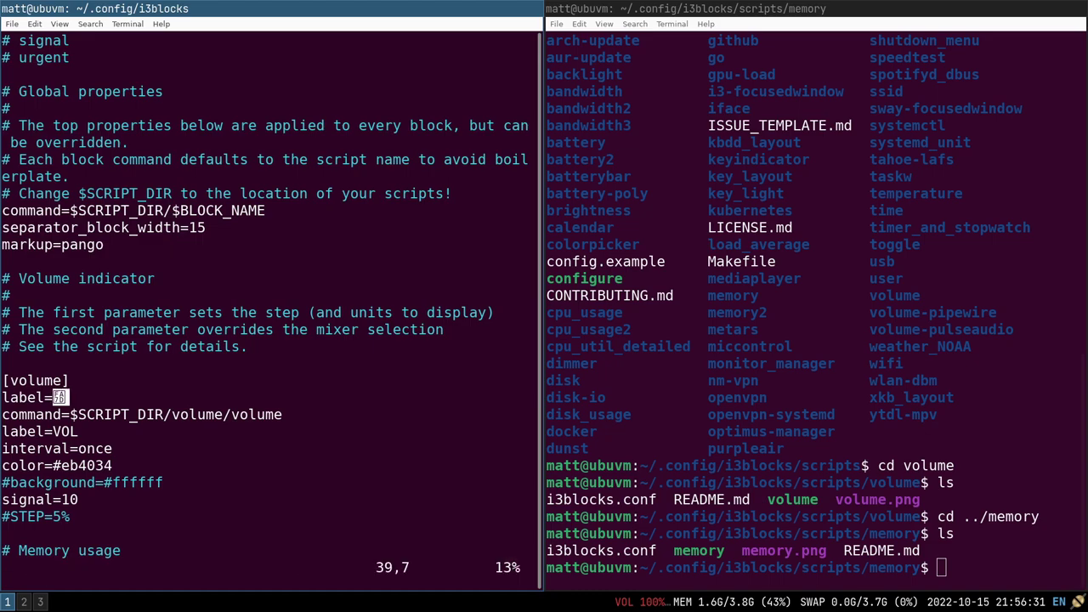
{"action": "type", "text": ":w"}
{"action": "key", "text": "Return"}
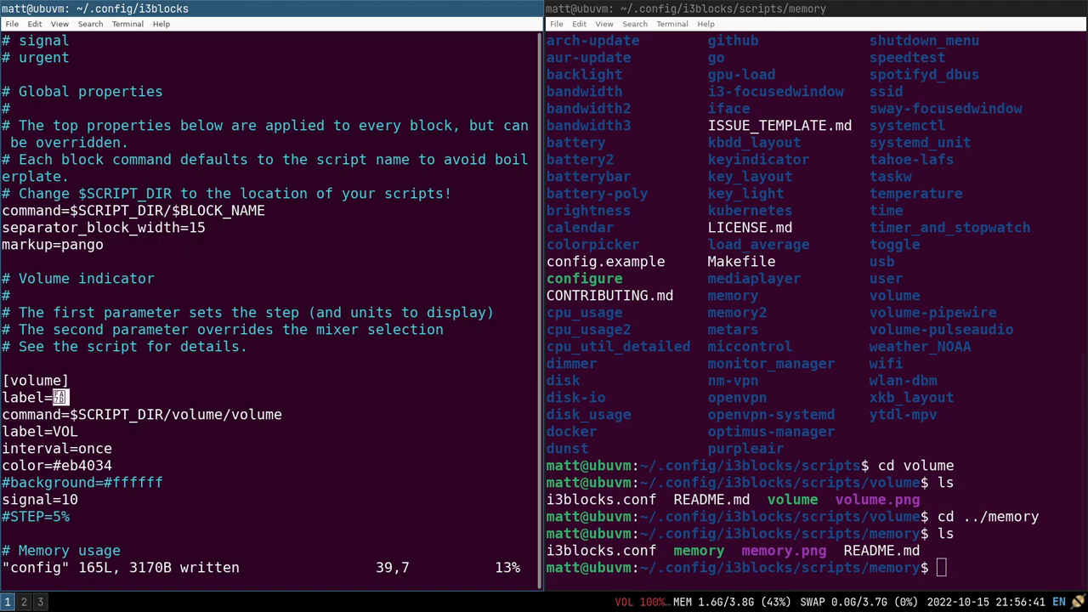
{"action": "key", "text": "super+shift+r"}
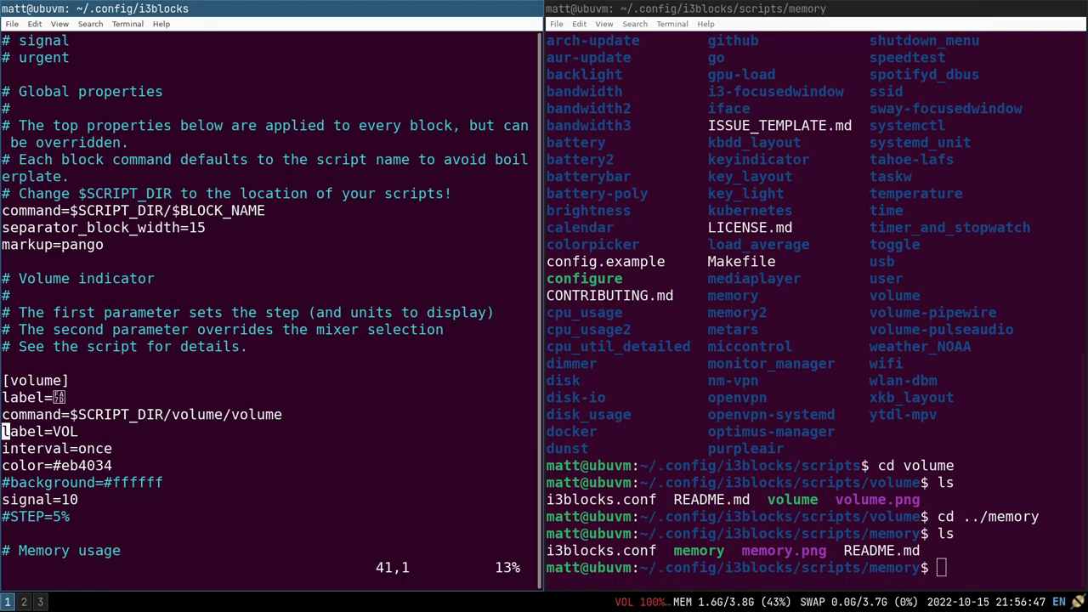
Step: Comment out the label=VOL line, save, and restart i3
{"action": "type", "text": "i#"}
{"action": "key", "text": "Escape"}
{"action": "type", "text": ":w"}
{"action": "key", "text": "Return"}
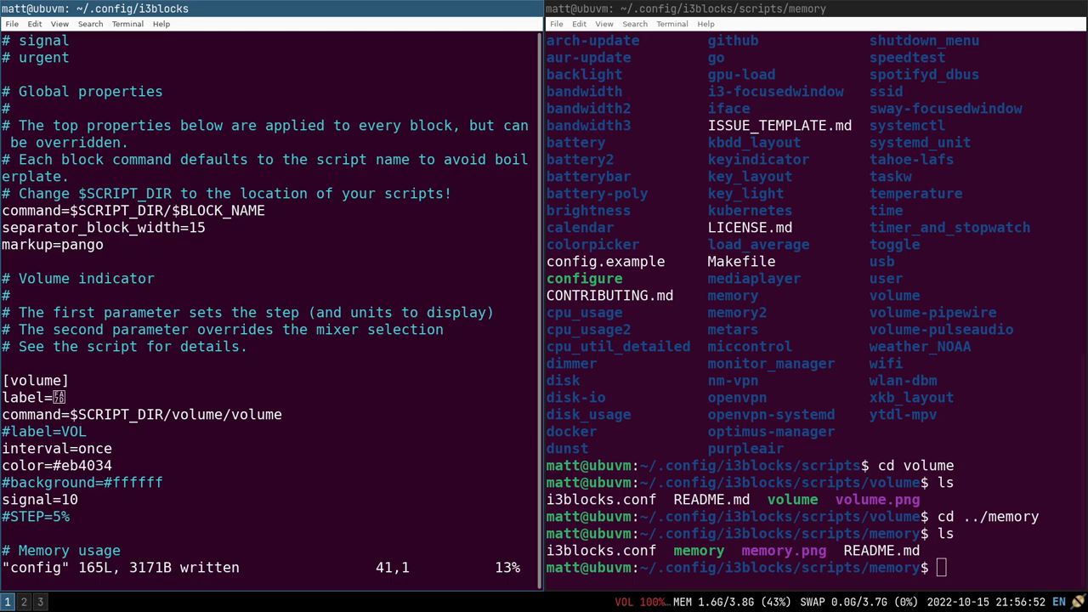
{"action": "key", "text": "super+shift+r"}
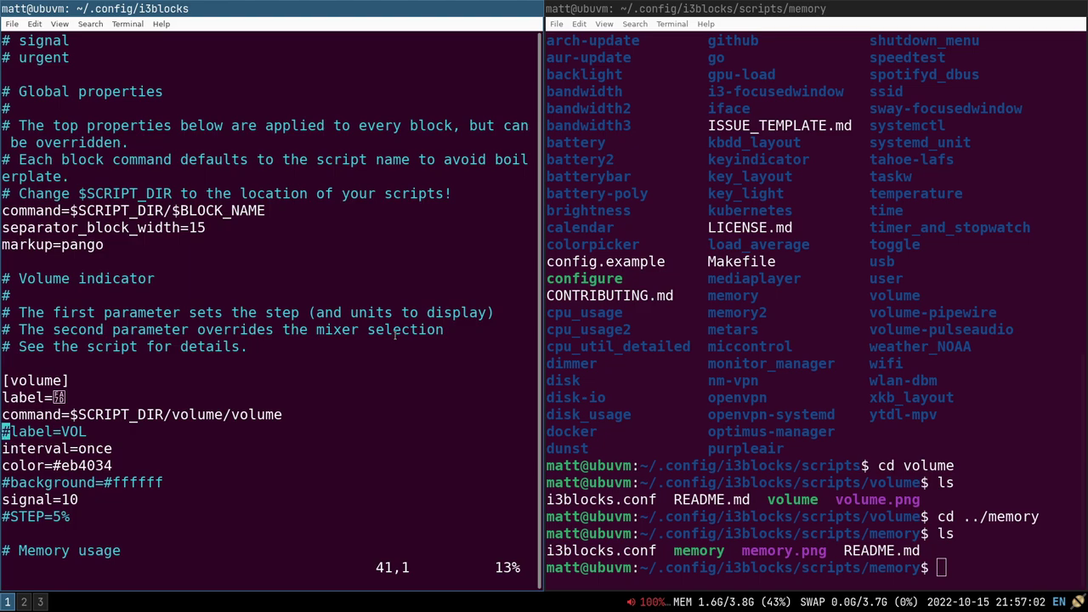
Step: Clear MEM from the memory block's label, ready for a new icon
{"action": "key", "text": "j"}
{"action": "key", "text": "j"}
{"action": "key", "text": "j"}
{"action": "key", "text": "j"}
{"action": "key", "text": "j"}
{"action": "key", "text": "j"}
{"action": "key", "text": "j"}
{"action": "key", "text": "j"}
{"action": "key", "text": "j"}
{"action": "key", "text": "j"}
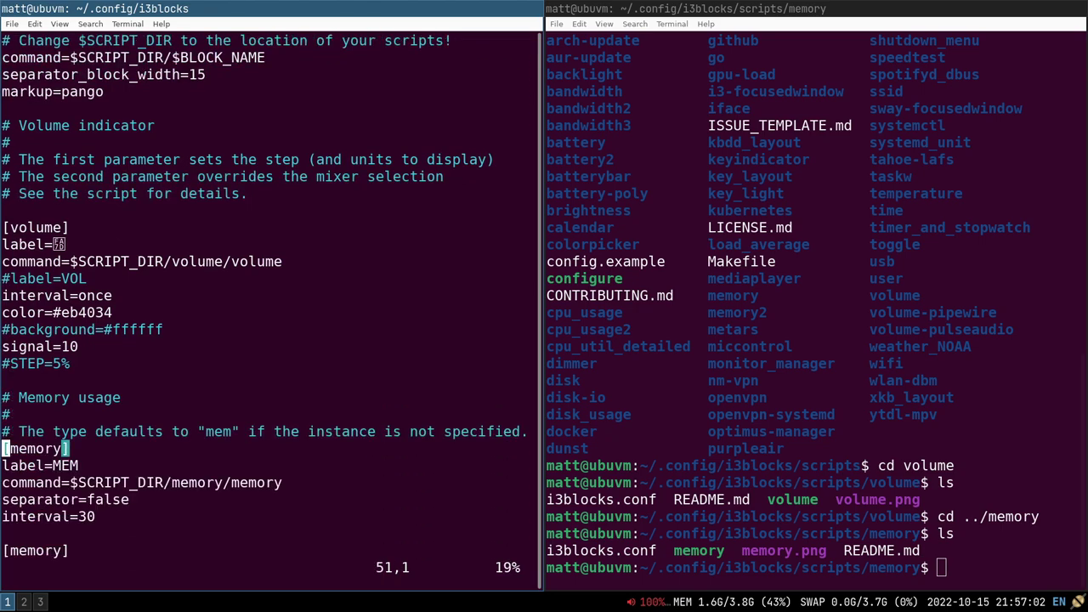
{"action": "key", "text": "j"}
{"action": "key", "text": "l"}
{"action": "key", "text": "l"}
{"action": "key", "text": "l"}
{"action": "key", "text": "l"}
{"action": "key", "text": "l"}
{"action": "key", "text": "l"}
{"action": "key", "text": "C"}
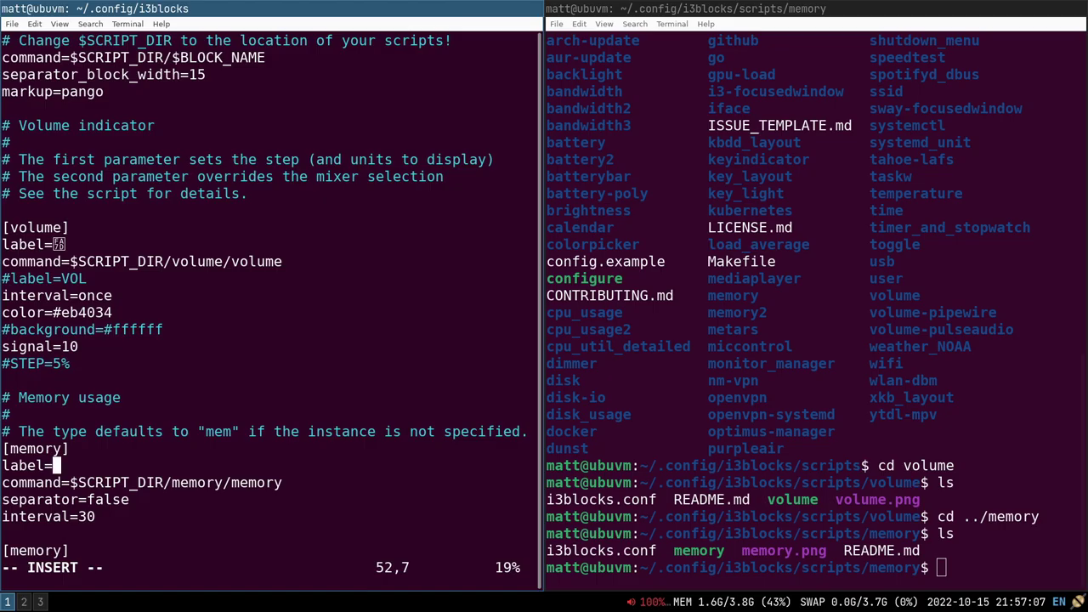
{"action": "key", "text": "super+3"}
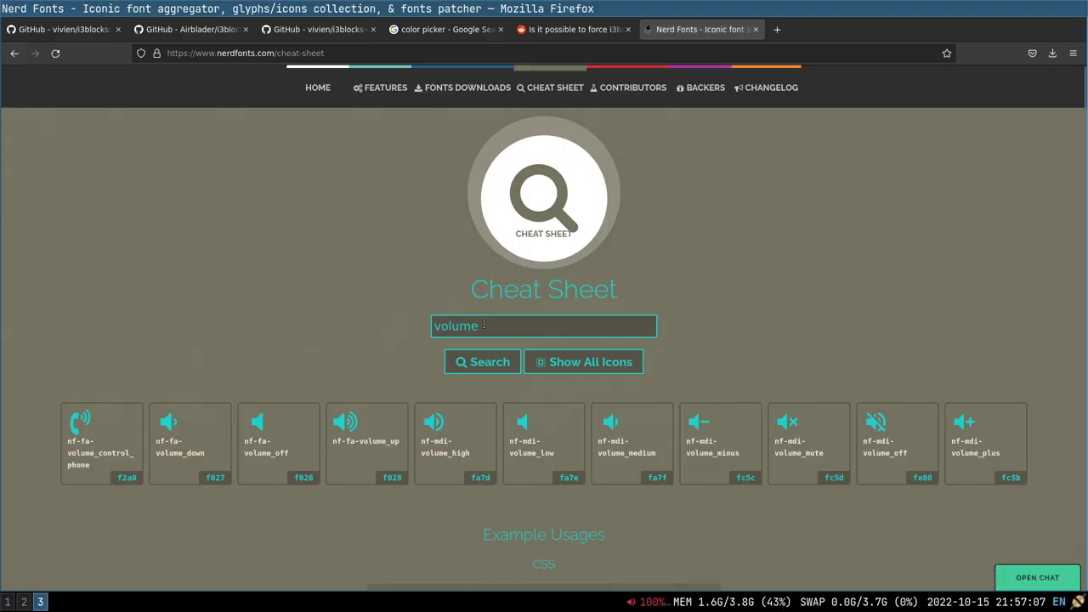
Step: Search the cheat sheet for memory and copy the nf-mdi-memory icon
{"action": "left_click_drag", "start_coordinate": [483, 326], "coordinate": [379, 320]}
{"action": "type", "text": "memory"}
{"action": "key", "text": "Return"}
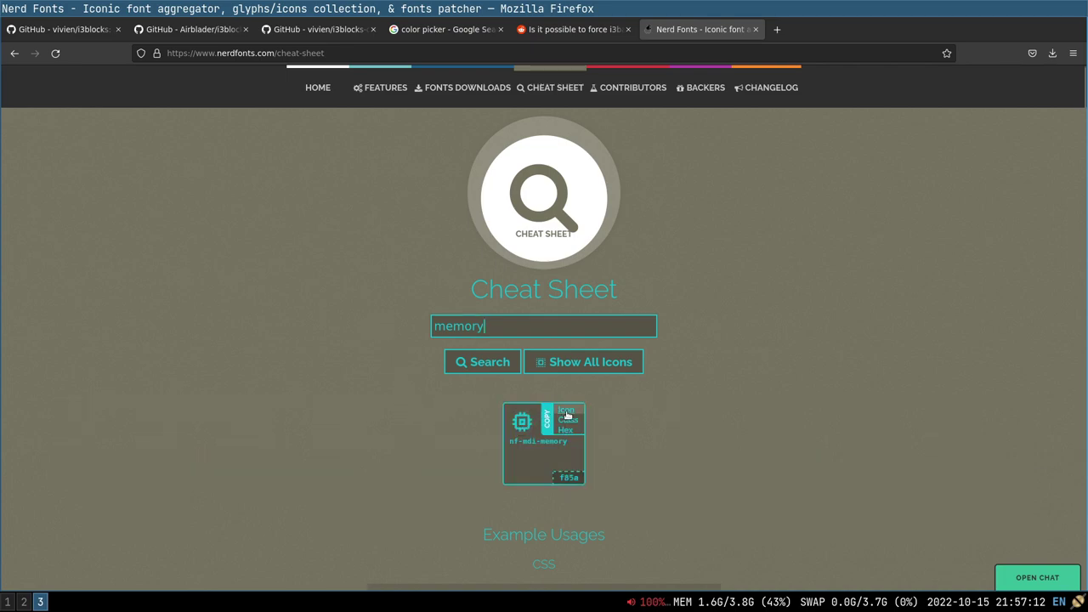
{"action": "left_click", "coordinate": [567, 415]}
{"action": "key", "text": "super+1"}
Step: Paste the memory glyph after label=, save the config, and restart i3
{"action": "key", "text": "ctrl+shift+v"}
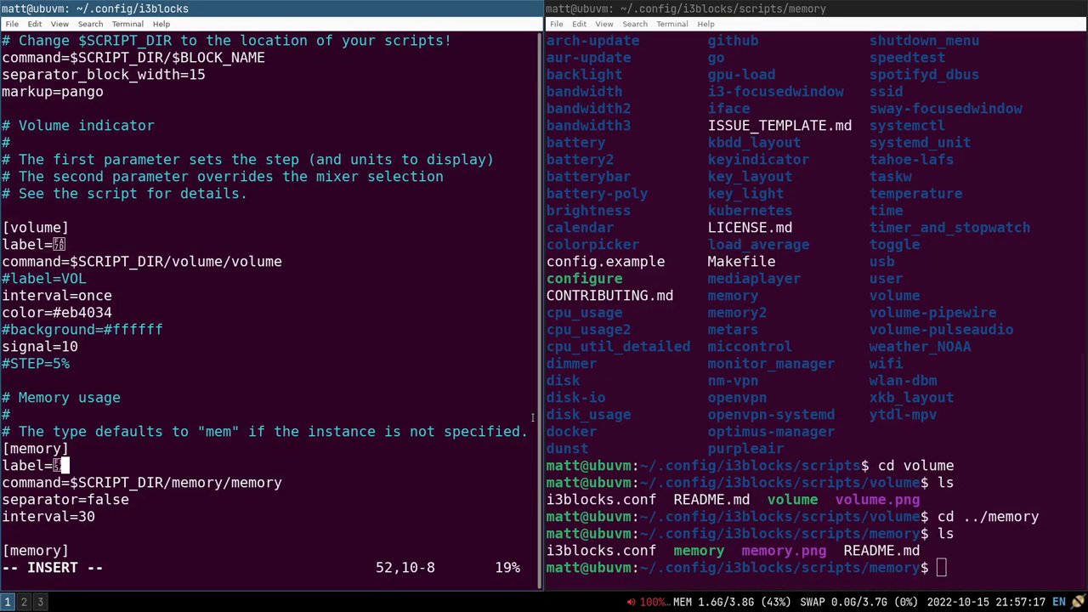
{"action": "key", "text": "Escape"}
{"action": "type", "text": ":W"}
{"action": "key", "text": "Return"}
{"action": "type", "text": ":w"}
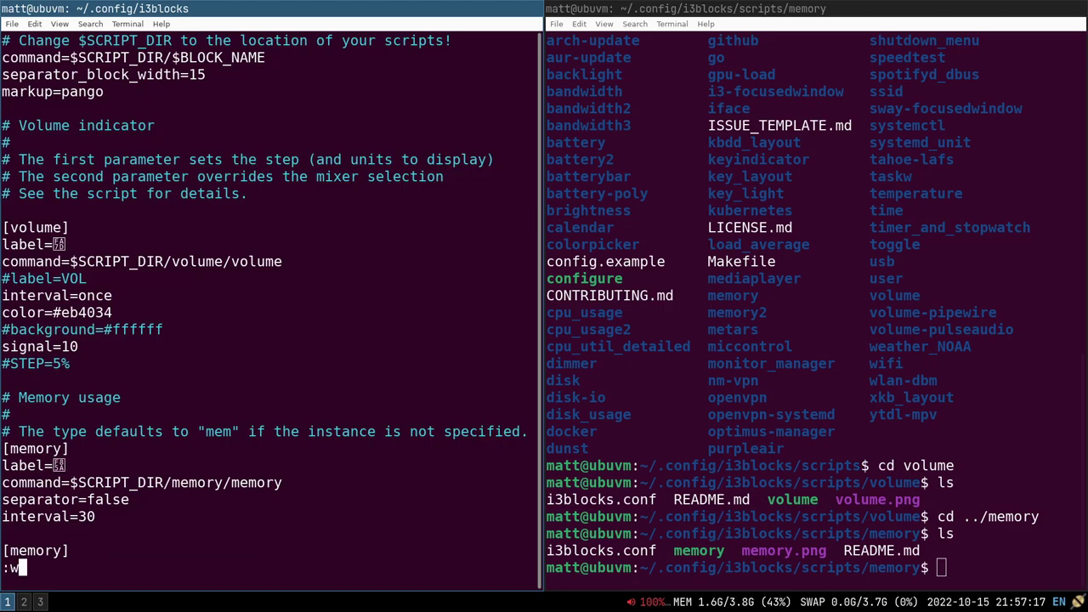
{"action": "key", "text": "Return"}
{"action": "key", "text": "super+shift+r"}
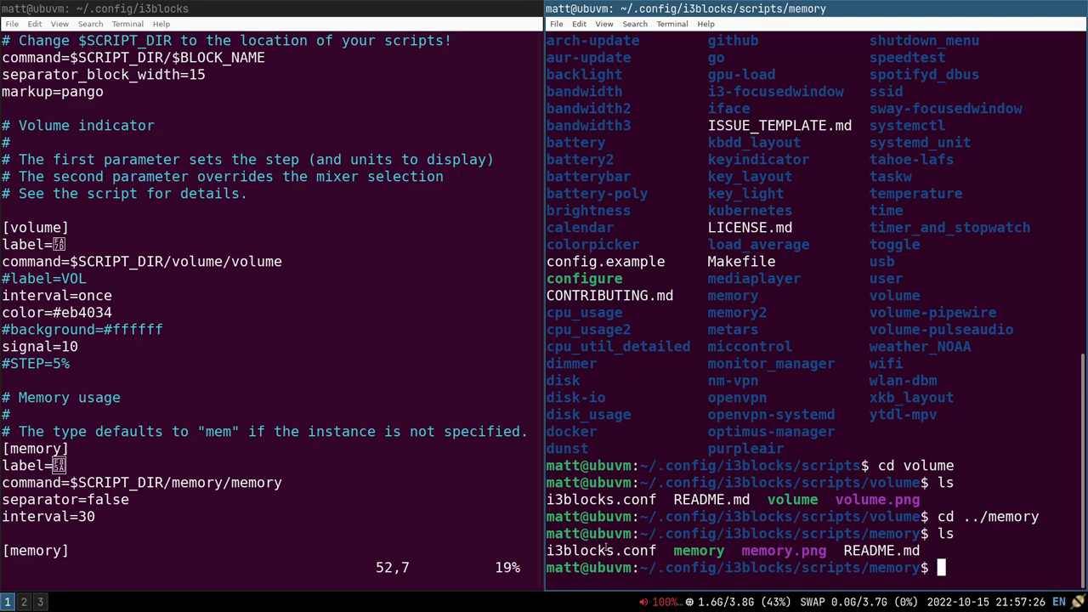
{"action": "key", "text": "super+3"}
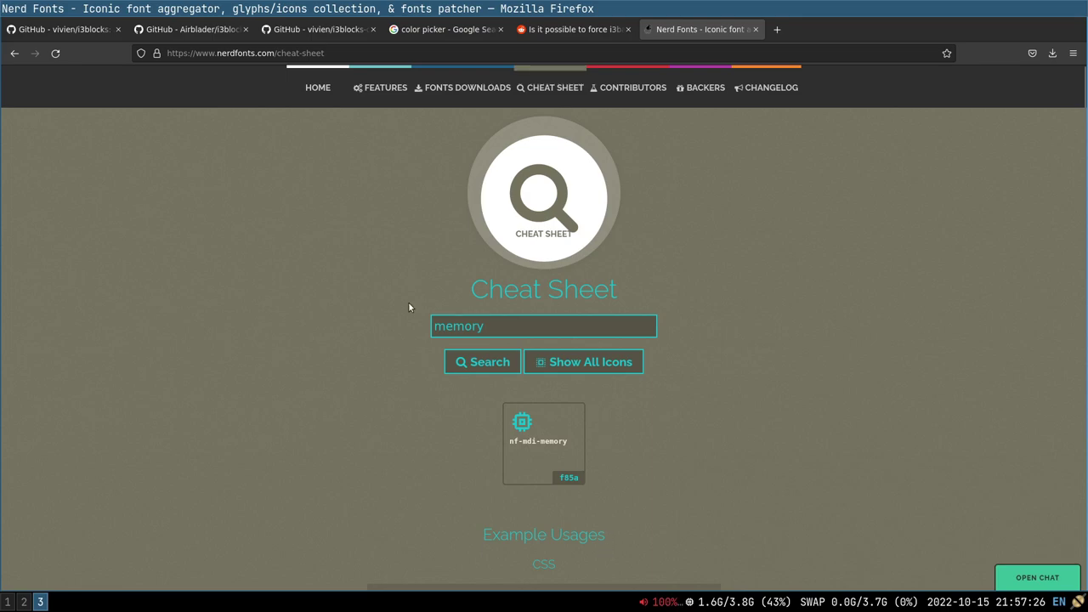
Step: Search the Nerd Fonts cheat sheet for clock icons
{"action": "left_click_drag", "start_coordinate": [501, 327], "coordinate": [386, 322]}
{"action": "type", "text": "clock"}
{"action": "mouse_move", "coordinate": [349, 416]}
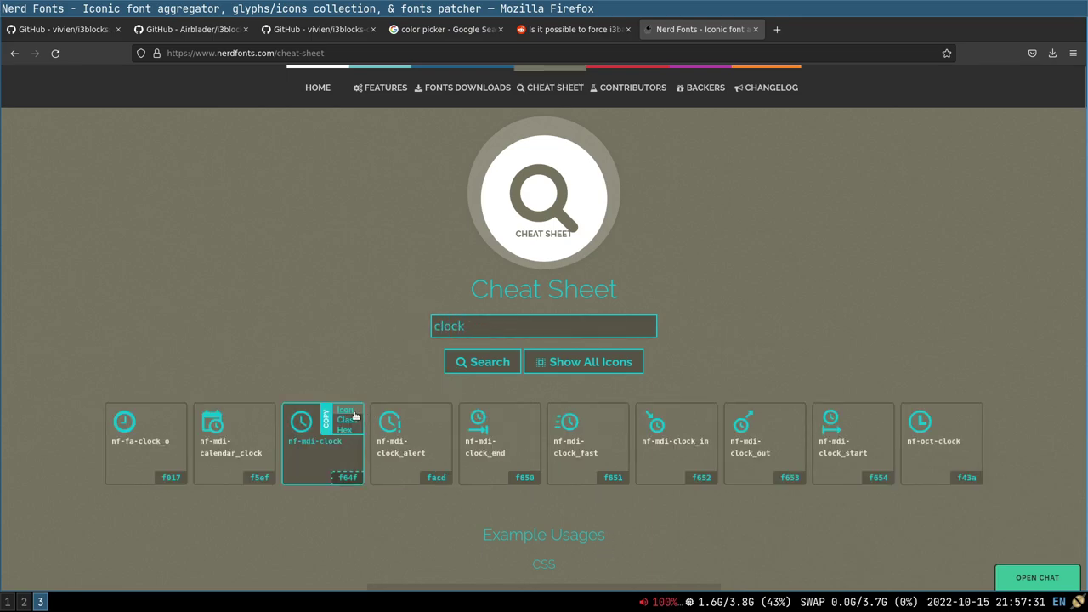
{"action": "key", "text": "super+1"}
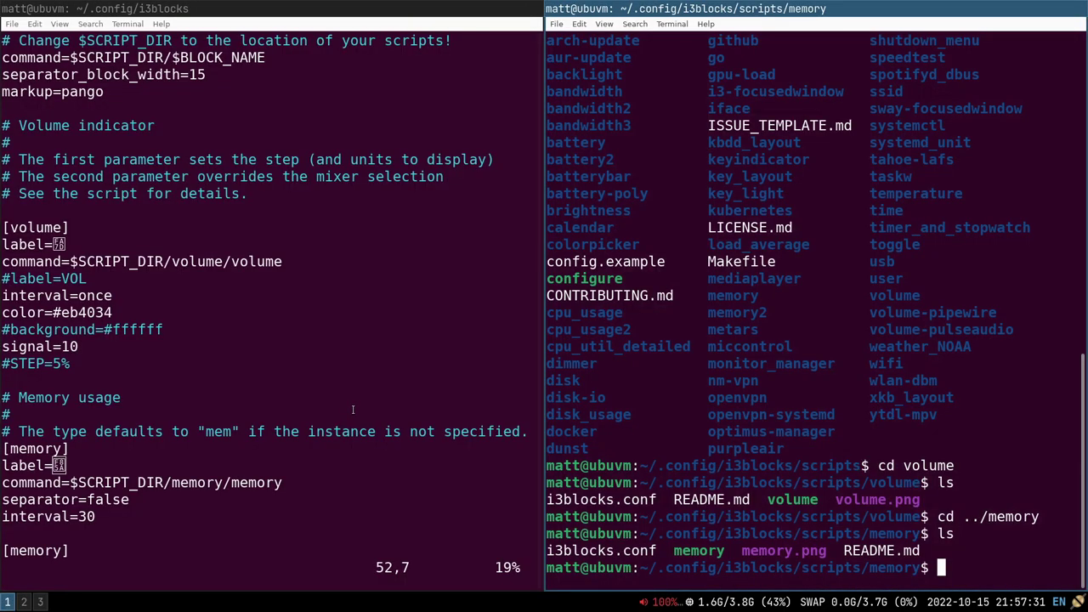
Step: Find the [time] block and open an empty line above its date command
{"action": "type", "text": "j/t"}
{"action": "left_click", "coordinate": [353, 410]}
{"action": "type", "text": "/time"}
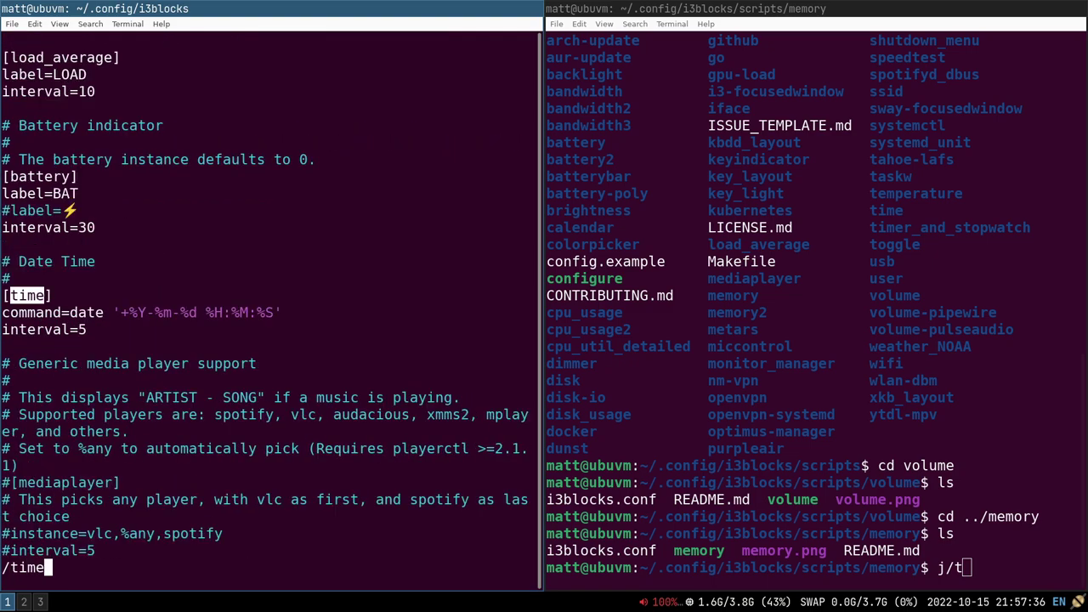
{"action": "key", "text": "Return"}
{"action": "key", "text": "j"}
{"action": "key", "text": "j"}
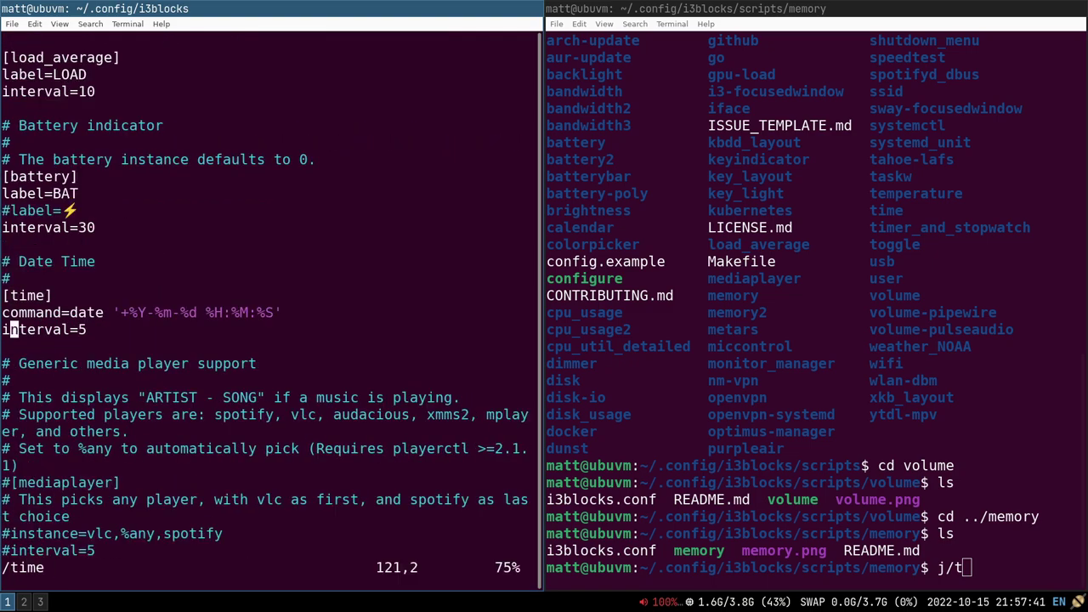
{"action": "key", "text": "k"}
{"action": "key", "text": "h"}
{"action": "key", "text": "i"}
{"action": "key", "text": "Return"}
{"action": "key", "text": "Up"}
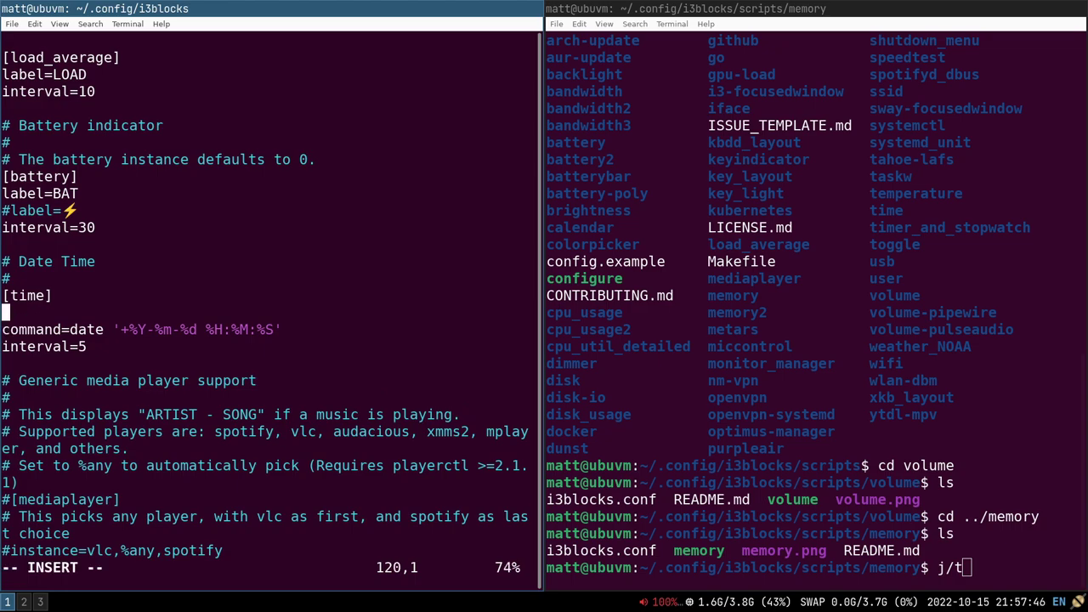
Step: Add a label= line with the pasted clock glyph, save, and restart i3
{"action": "type", "text": "lable"}
{"action": "key", "text": "BackSpace"}
{"action": "type", "text": "l="}
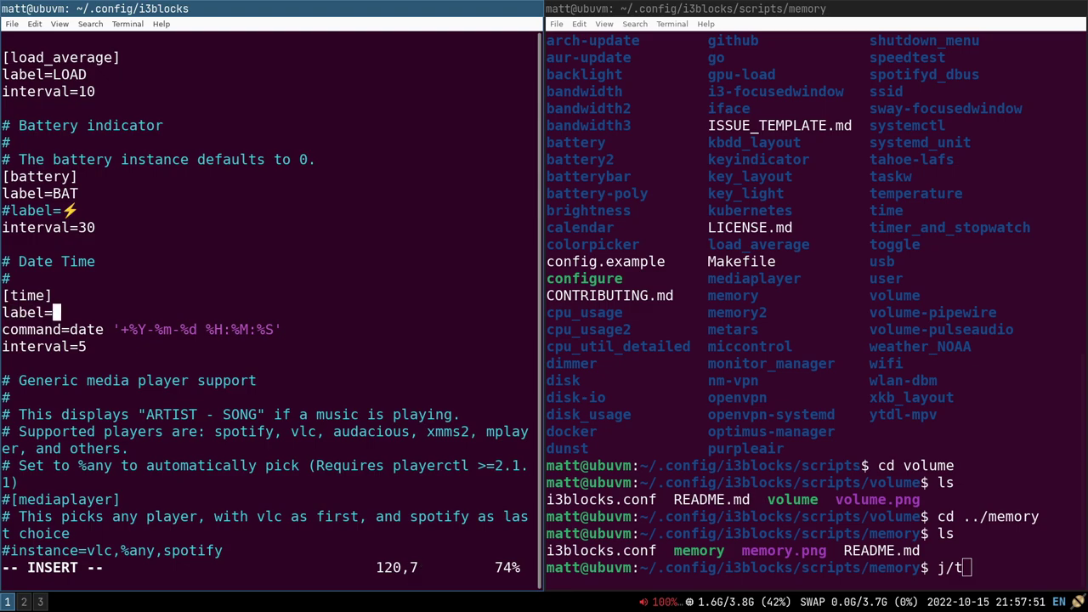
{"action": "key", "text": "ctrl+shift+v"}
{"action": "key", "text": "Escape"}
{"action": "type", "text": ":w"}
{"action": "key", "text": "Return"}
{"action": "key", "text": "super+shift+r"}
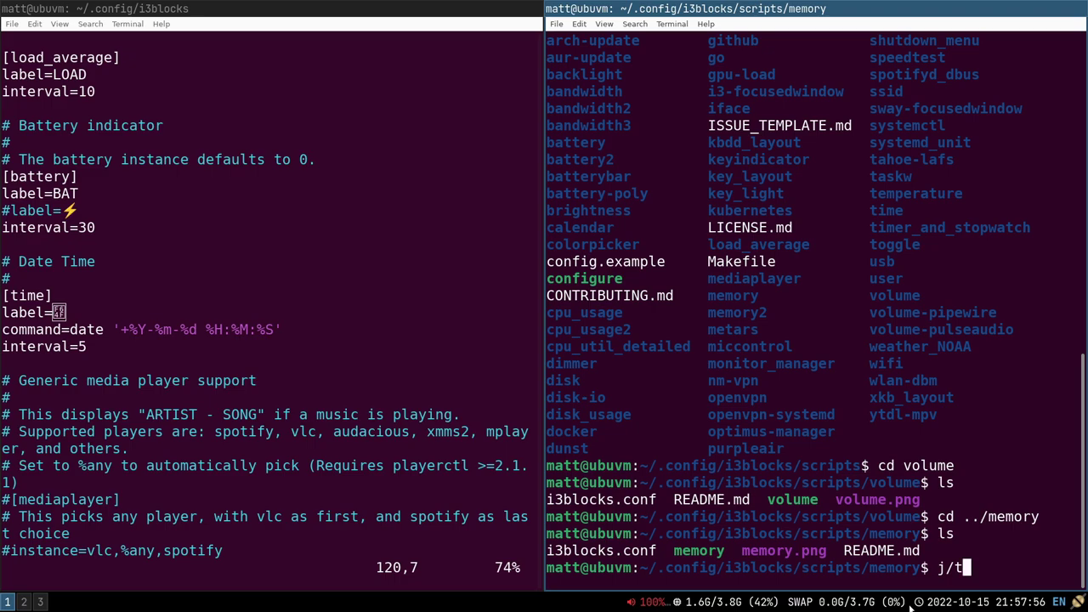
Step: Add color=#ebb24a below the time label, save, and restart i3
{"action": "mouse_move", "coordinate": [487, 529]}
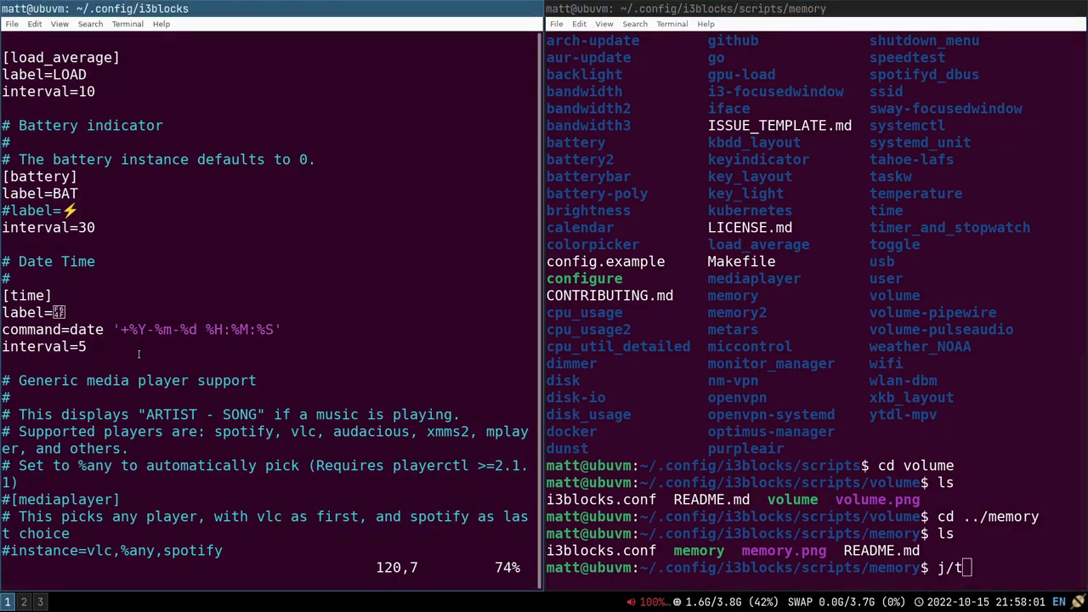
{"action": "key", "text": "j"}
{"action": "key", "text": "k"}
{"action": "key", "text": "i"}
{"action": "key", "text": "Escape"}
{"action": "type", "text": "o"}
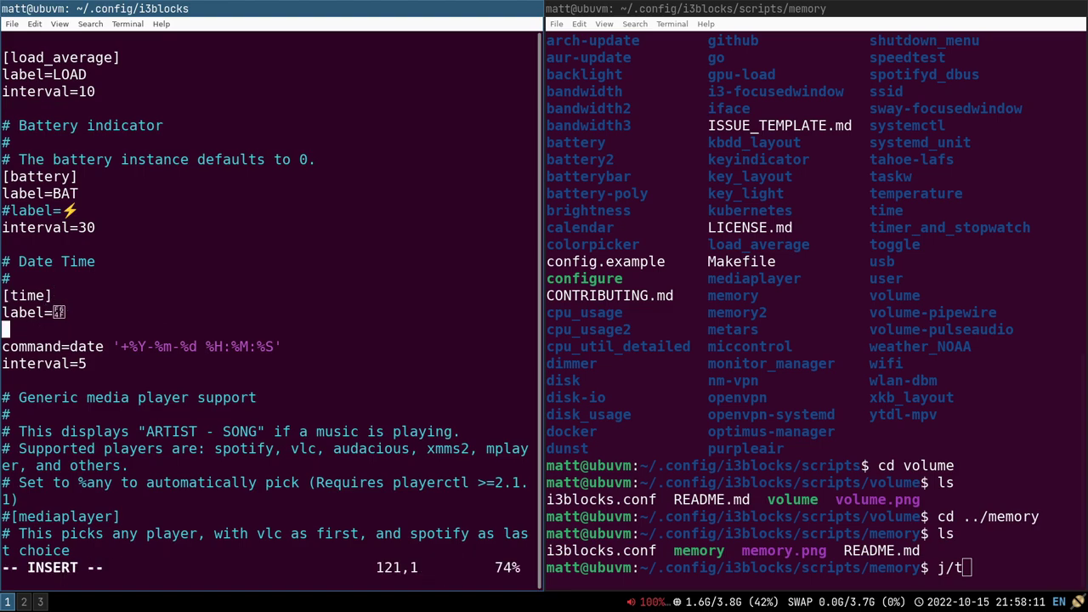
{"action": "type", "text": "color=#ebb24a"}
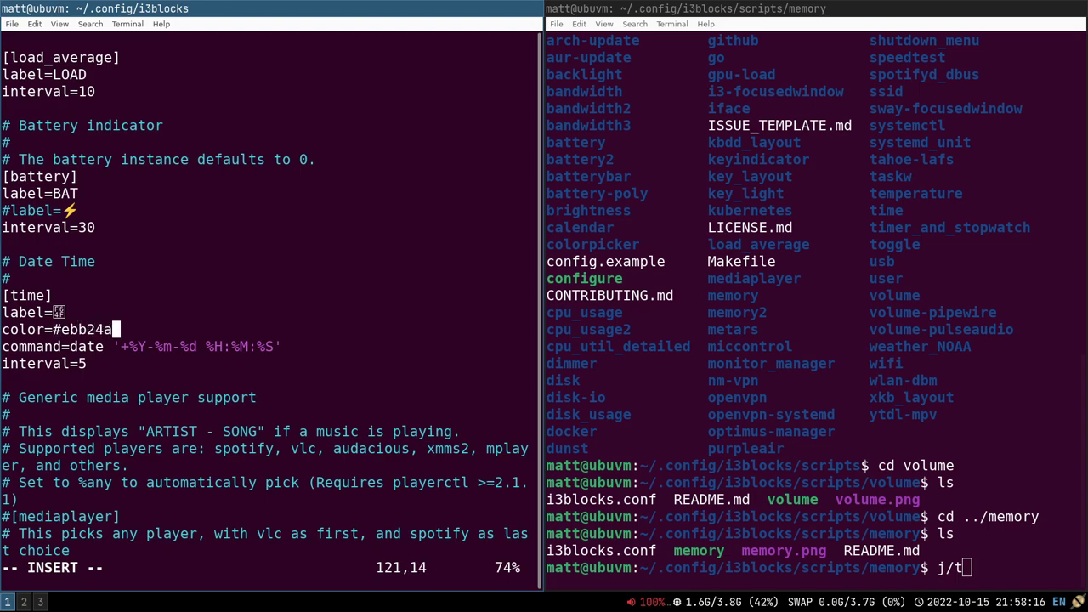
{"action": "key", "text": "Escape"}
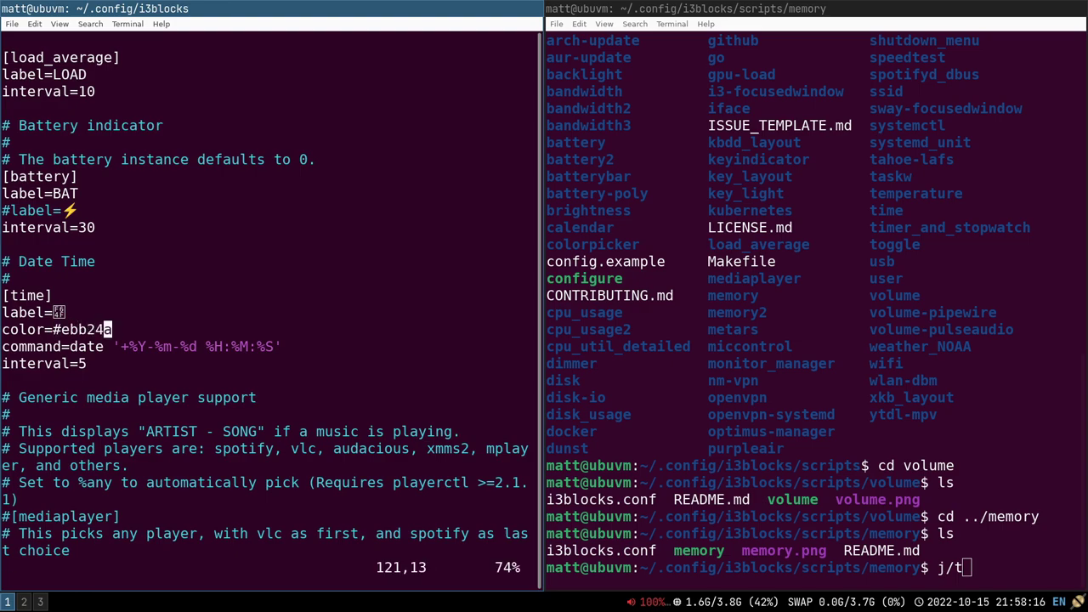
{"action": "type", "text": ":w"}
{"action": "key", "text": "Return"}
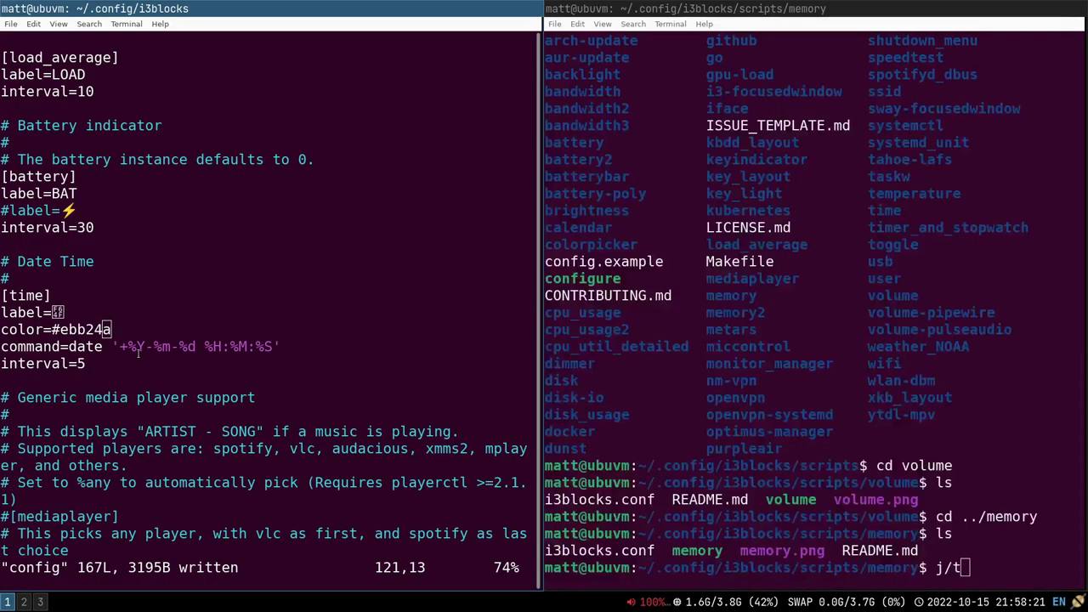
{"action": "key", "text": "super+shift+r"}
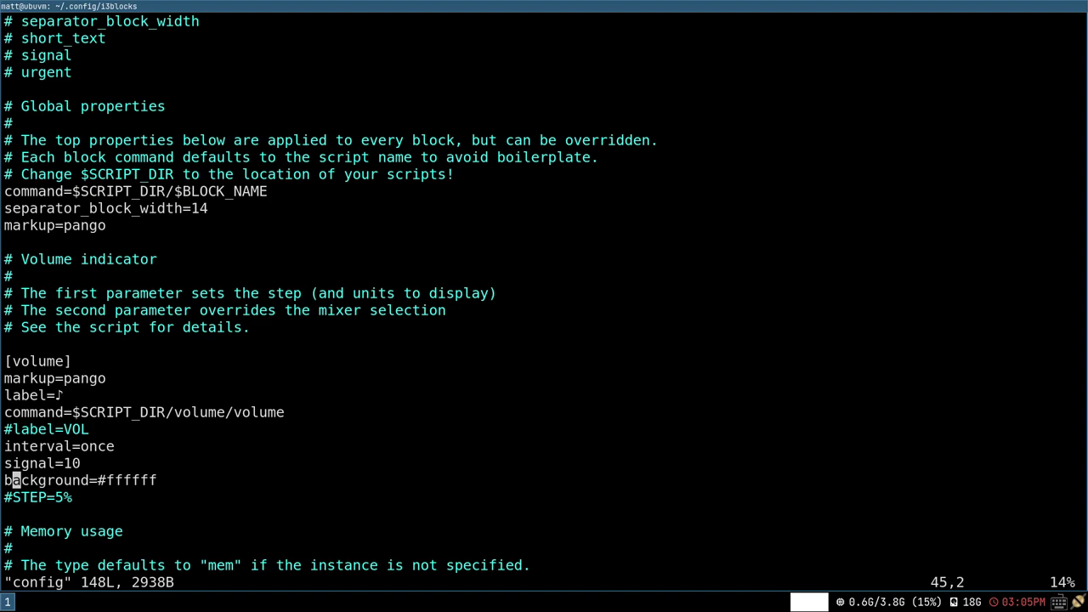
{"action": "key", "text": "j"}
{"action": "key", "text": "j"}
{"action": "key", "text": "j"}
{"action": "key", "text": "j"}
{"action": "key", "text": "j"}
{"action": "key", "text": "j"}
{"action": "key", "text": "j"}
{"action": "key", "text": "j"}
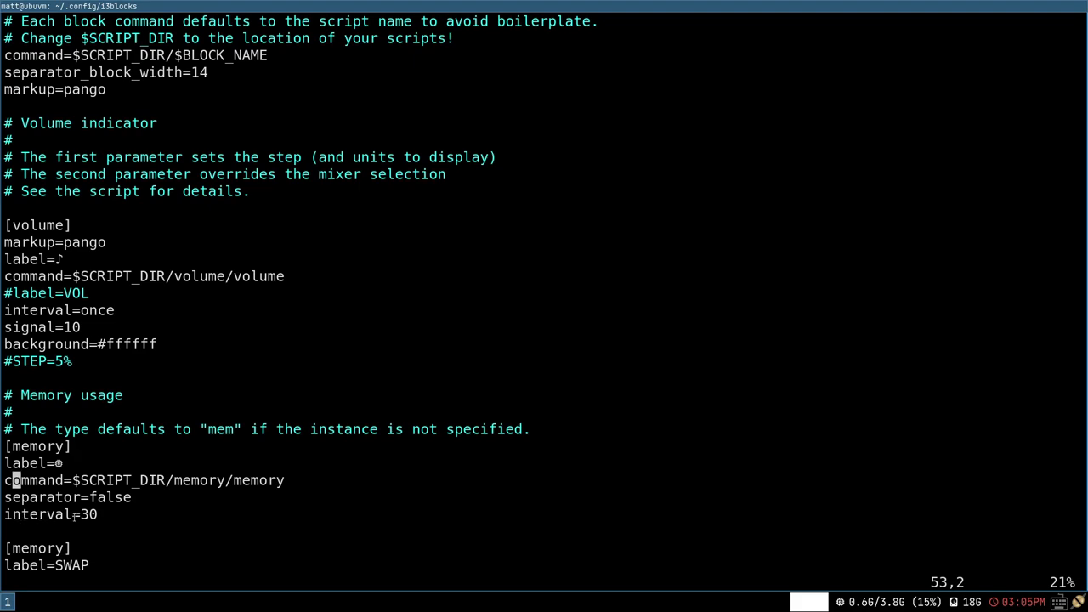
{"action": "key", "text": "ctrl+d"}
{"action": "key", "text": "j"}
{"action": "key", "text": "j"}
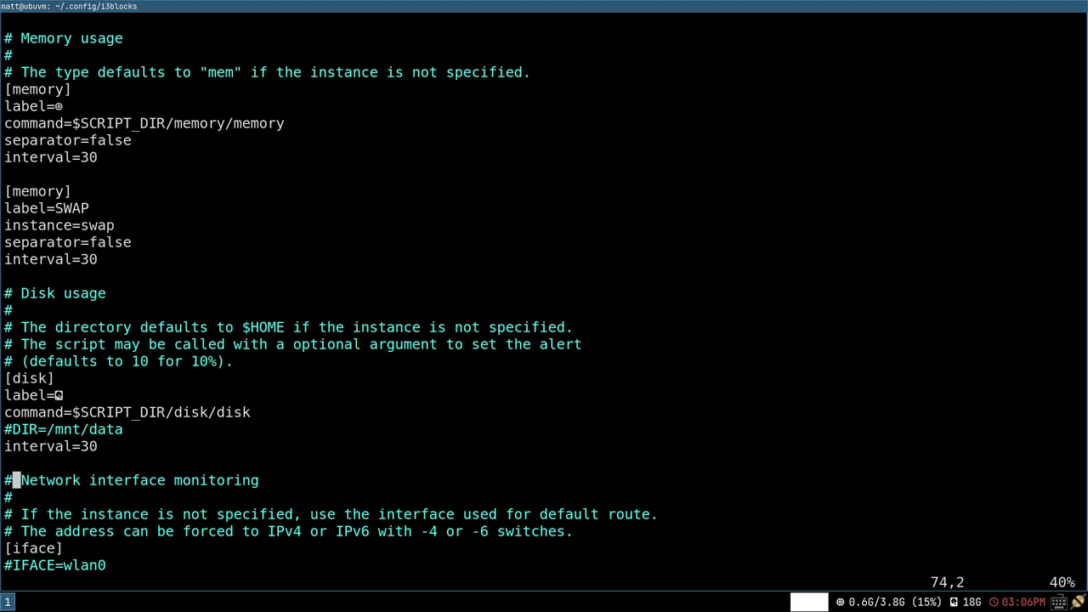
{"action": "key", "text": "g"}
{"action": "key", "text": "g"}
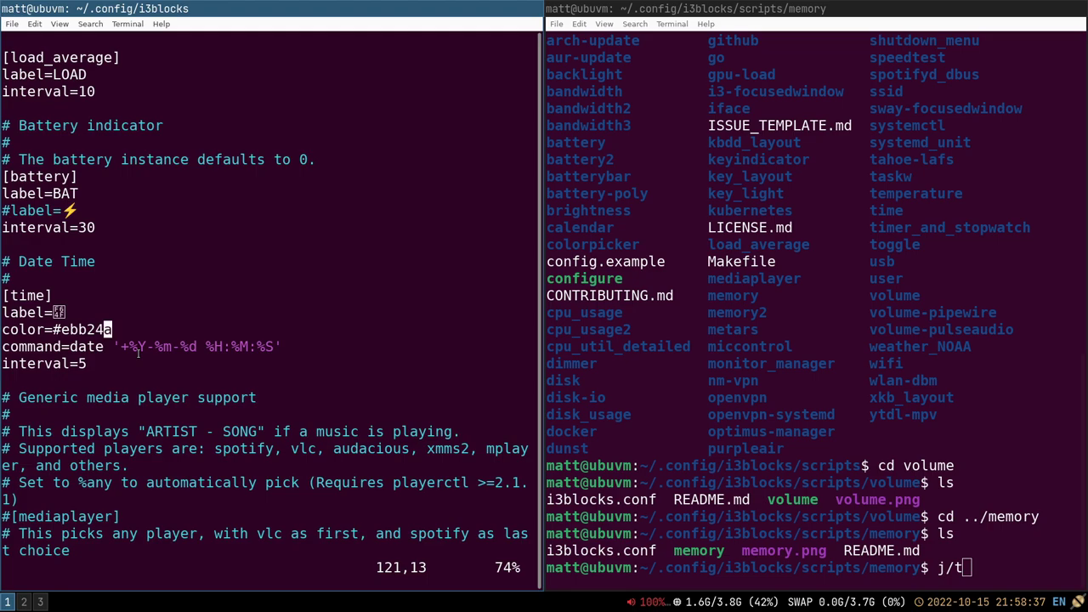
Step: Search r/unixporn for i3blocks, open the first post, and open its screenshot in a new tab
{"action": "key", "text": "super+3"}
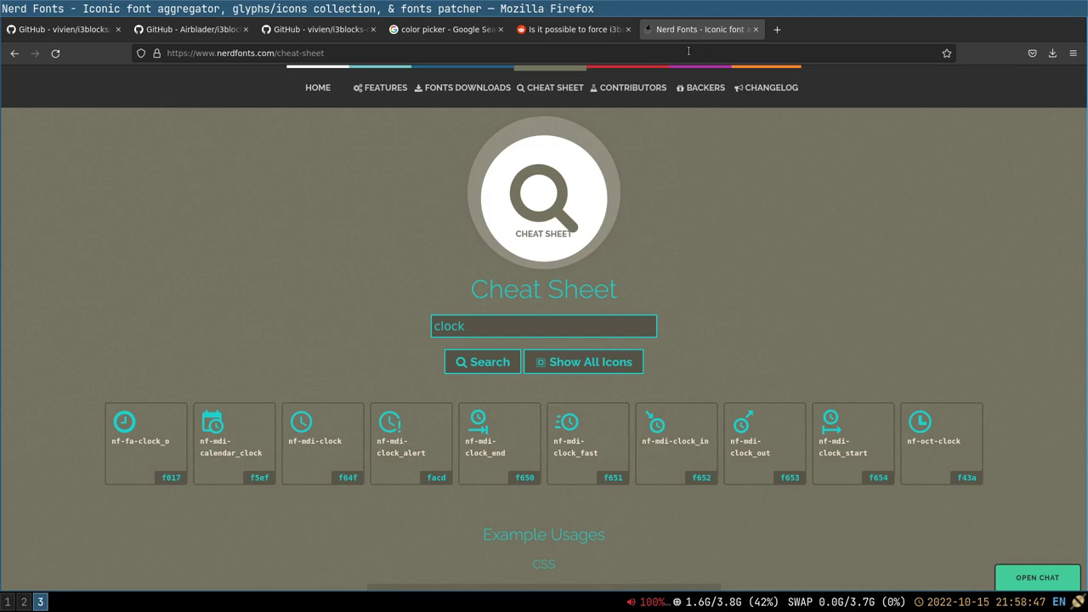
{"action": "left_click", "coordinate": [364, 53]}
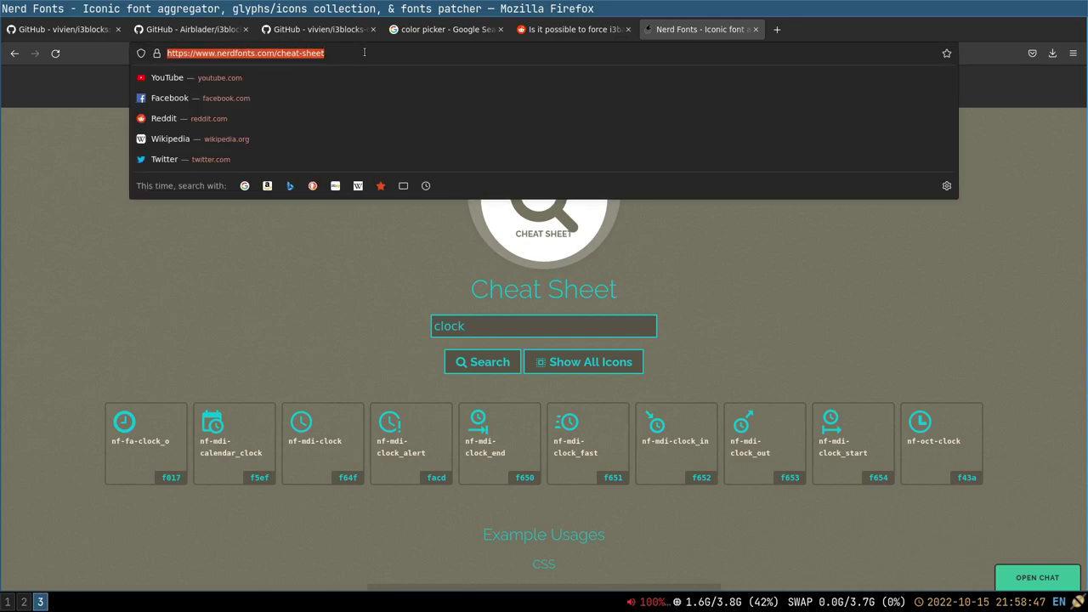
{"action": "key", "text": "alt+Left"}
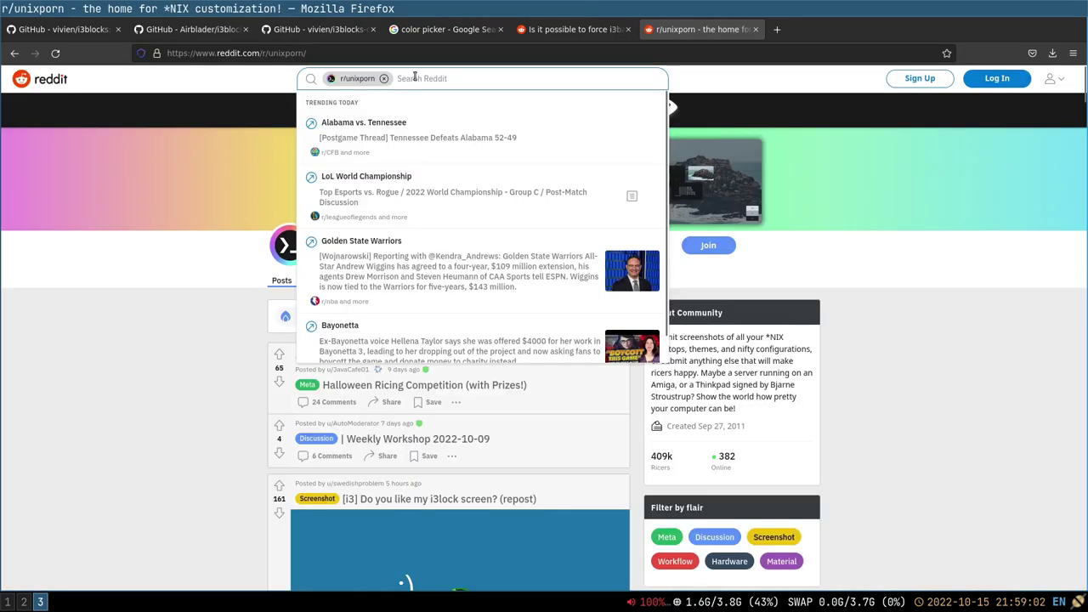
{"action": "type", "text": "i3blocks"}
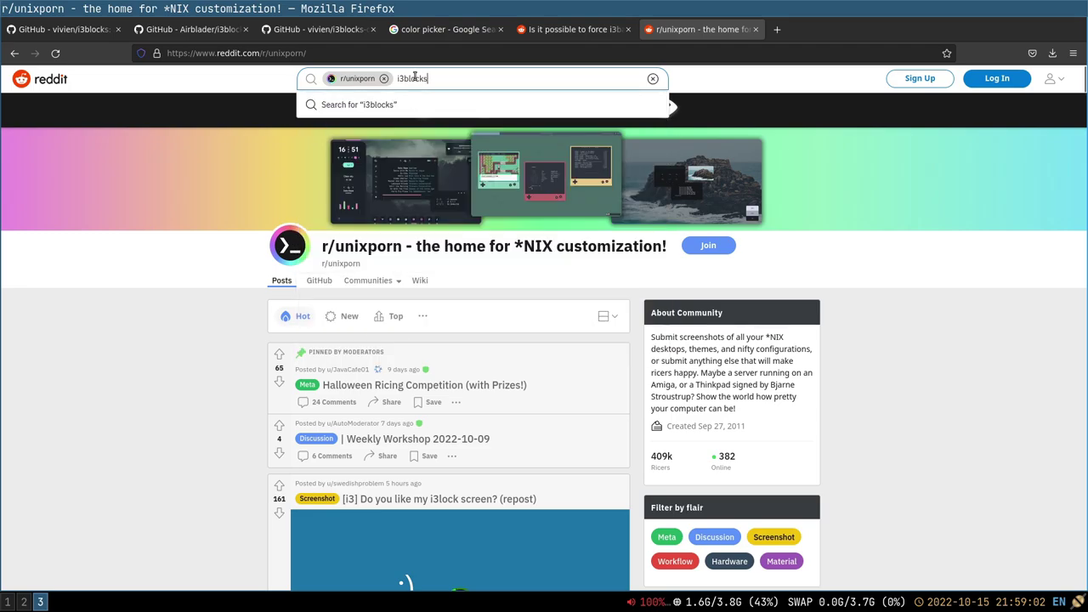
{"action": "key", "text": "Return"}
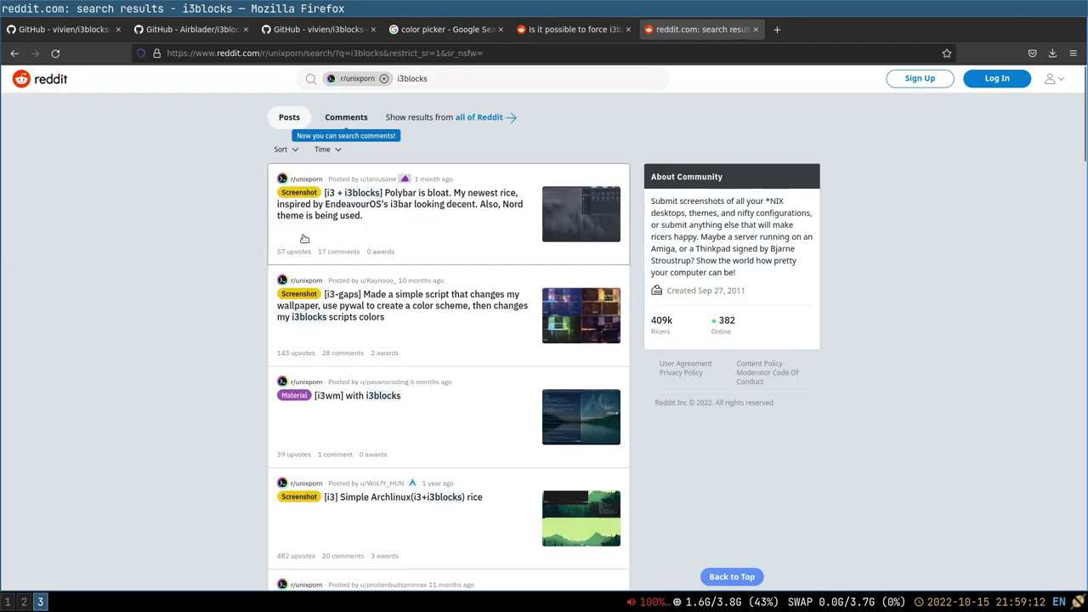
{"action": "left_click", "coordinate": [357, 203]}
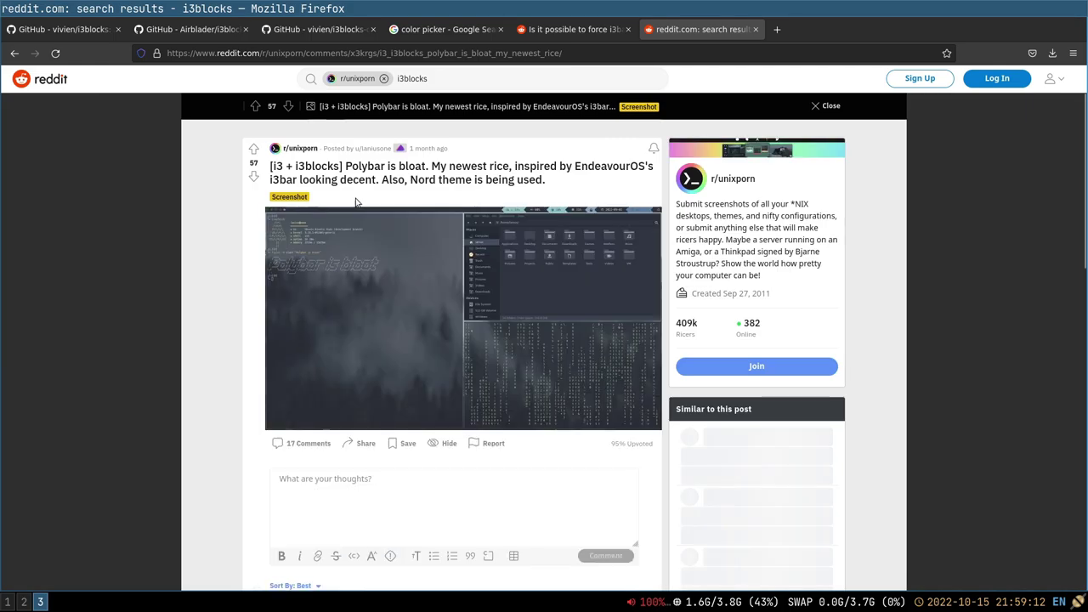
{"action": "key", "text": "ctrl+t"}
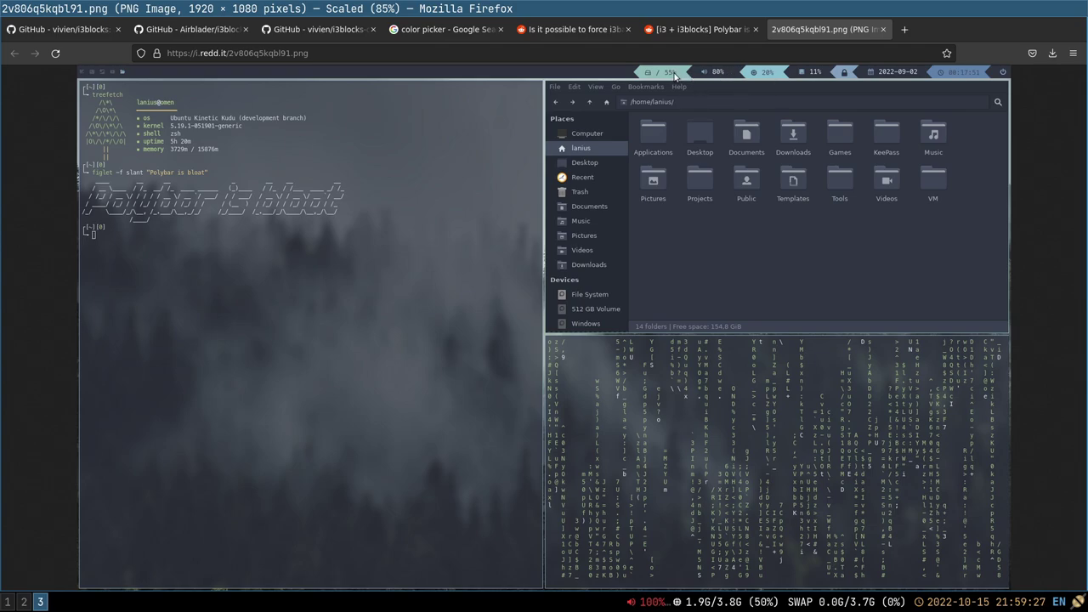
Step: Open the poster's GitLab dotfiles and view nord-i3/.config/i3blocks/config
{"action": "left_click", "coordinate": [699, 29]}
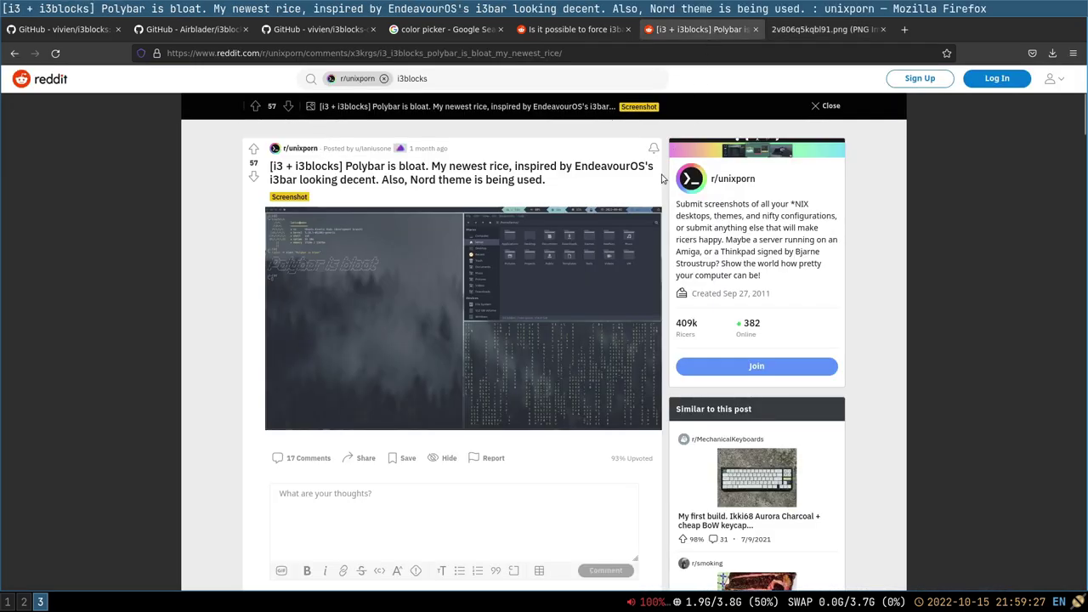
{"action": "scroll", "coordinate": [398, 406], "scroll_direction": "down", "scroll_amount": 5}
{"action": "scroll", "coordinate": [399, 406], "scroll_direction": "down", "scroll_amount": 4}
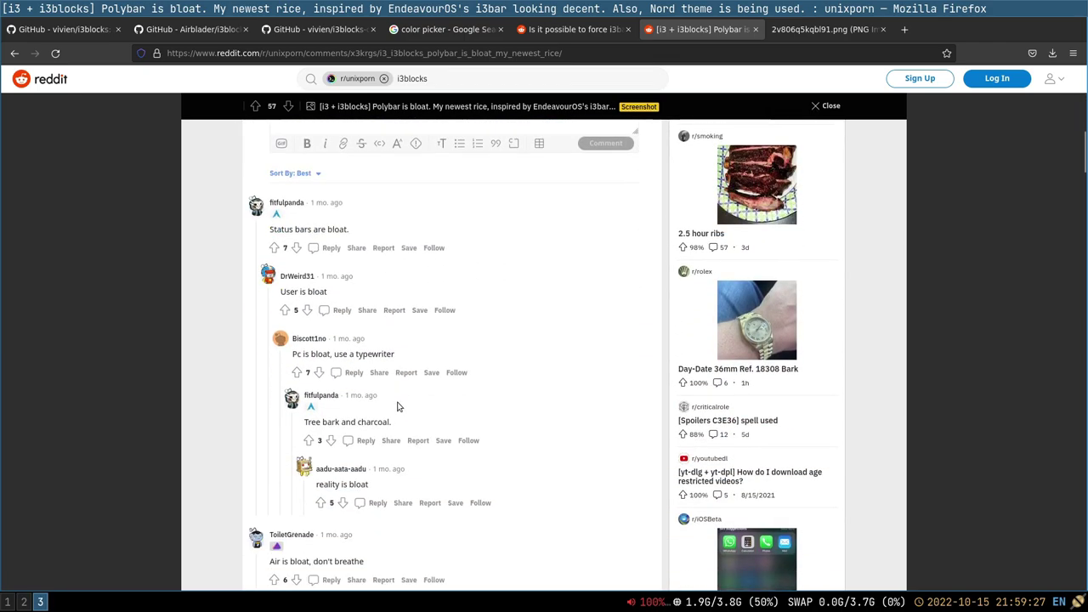
{"action": "scroll", "coordinate": [398, 406], "scroll_direction": "down", "scroll_amount": 3}
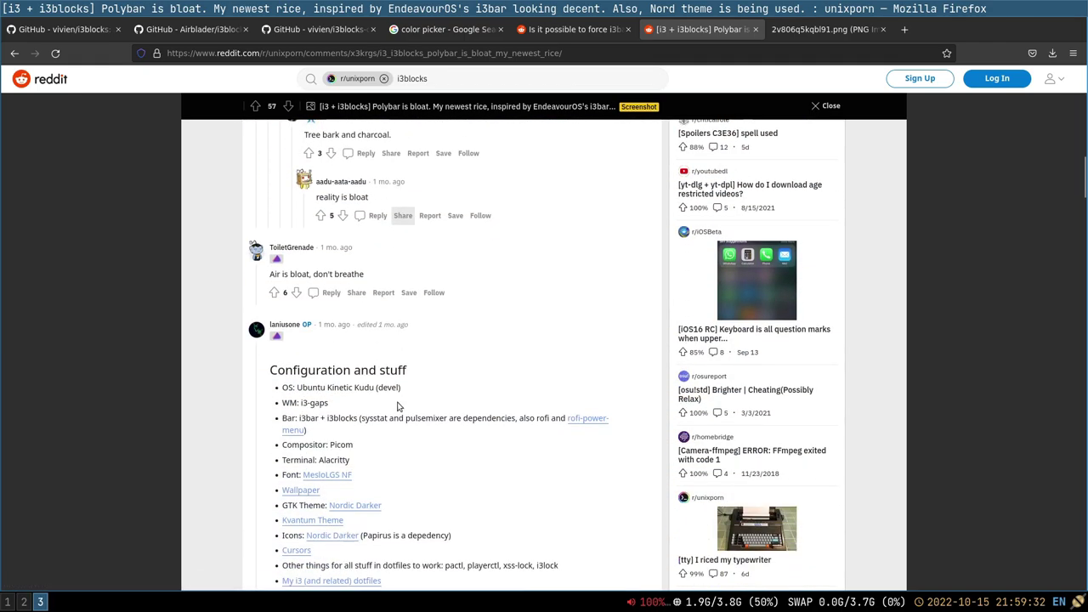
{"action": "scroll", "coordinate": [398, 407], "scroll_direction": "down", "scroll_amount": 2}
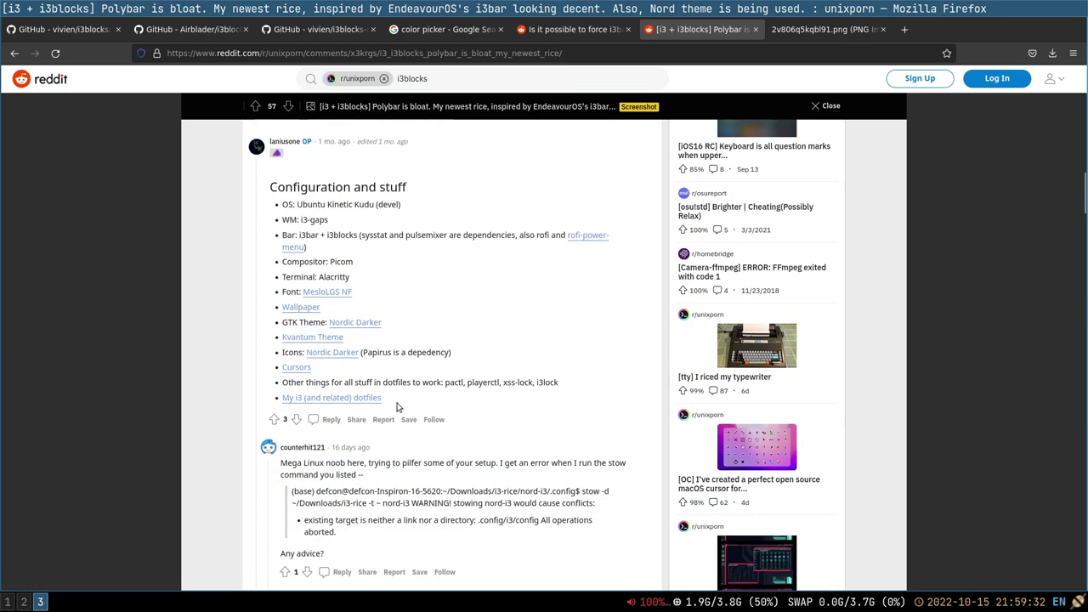
{"action": "left_click", "coordinate": [317, 398]}
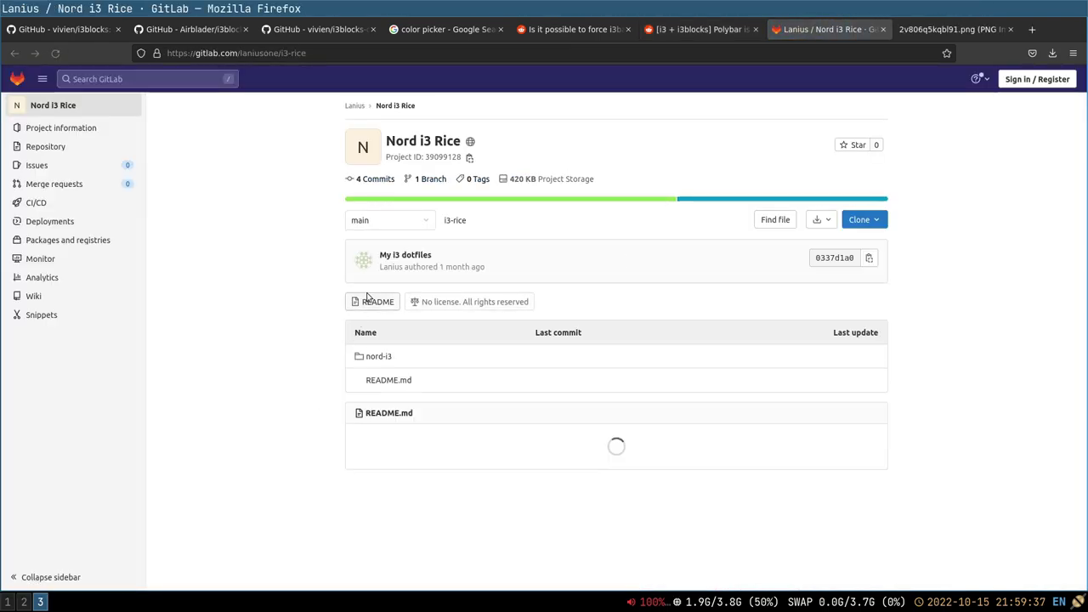
{"action": "left_click", "coordinate": [375, 362]}
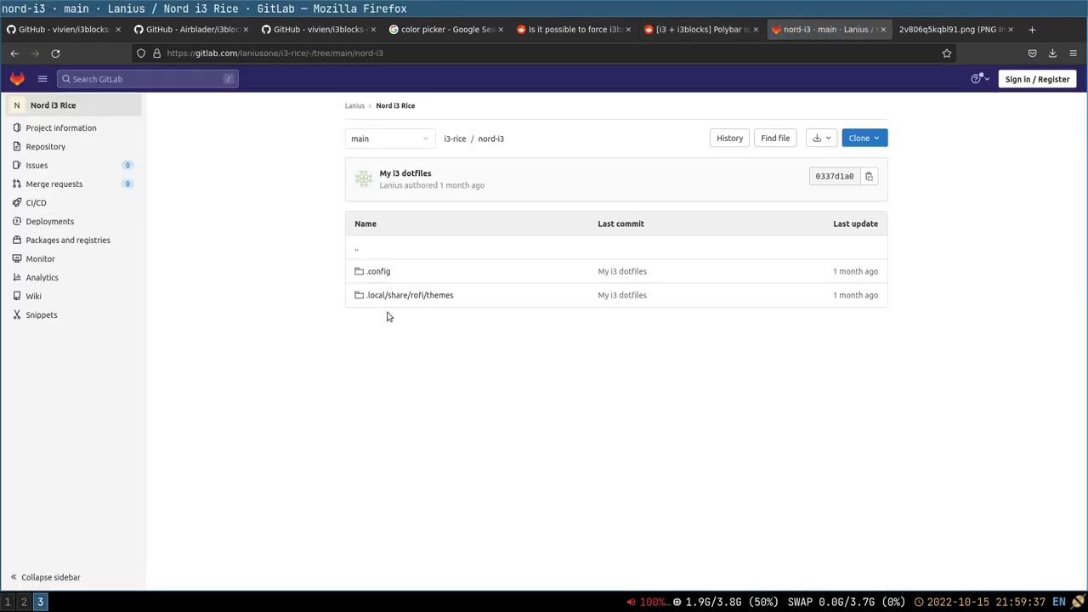
{"action": "left_click", "coordinate": [380, 272]}
{"action": "left_click", "coordinate": [374, 343]}
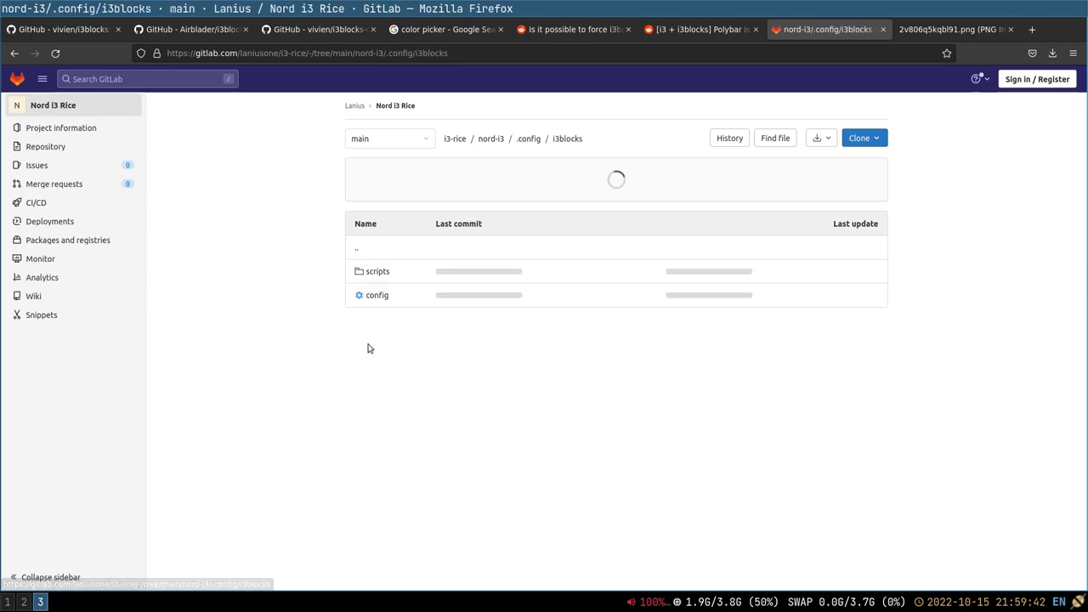
{"action": "left_click", "coordinate": [374, 297]}
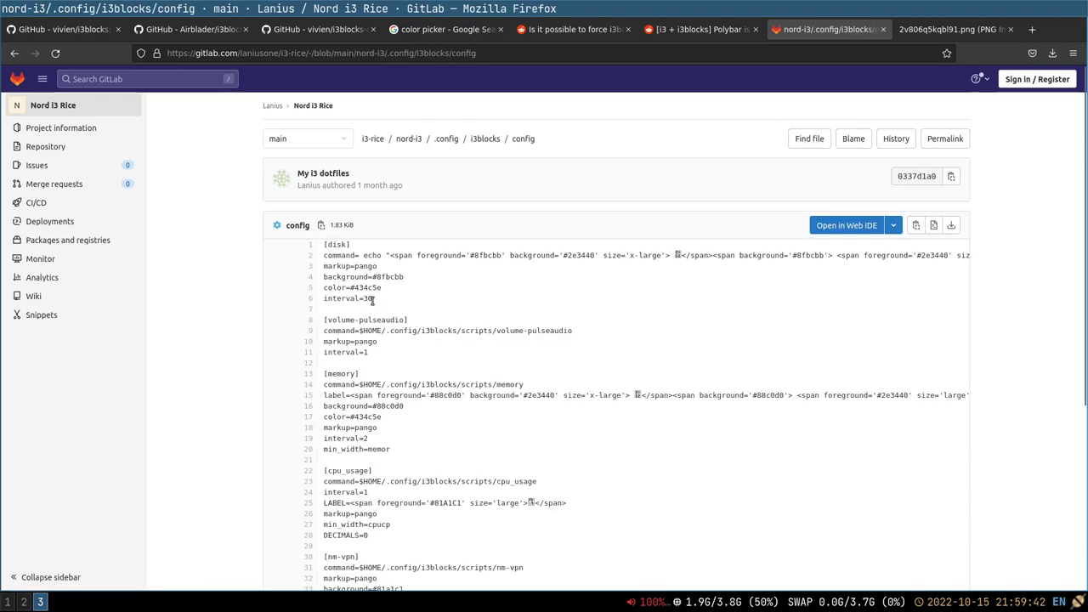
{"action": "left_click_drag", "start_coordinate": [371, 256], "coordinate": [460, 256]}
Step: Return to the i3blocks search results and open the third result's screenshot full-size
{"action": "key", "text": "ctrl+Tab"}
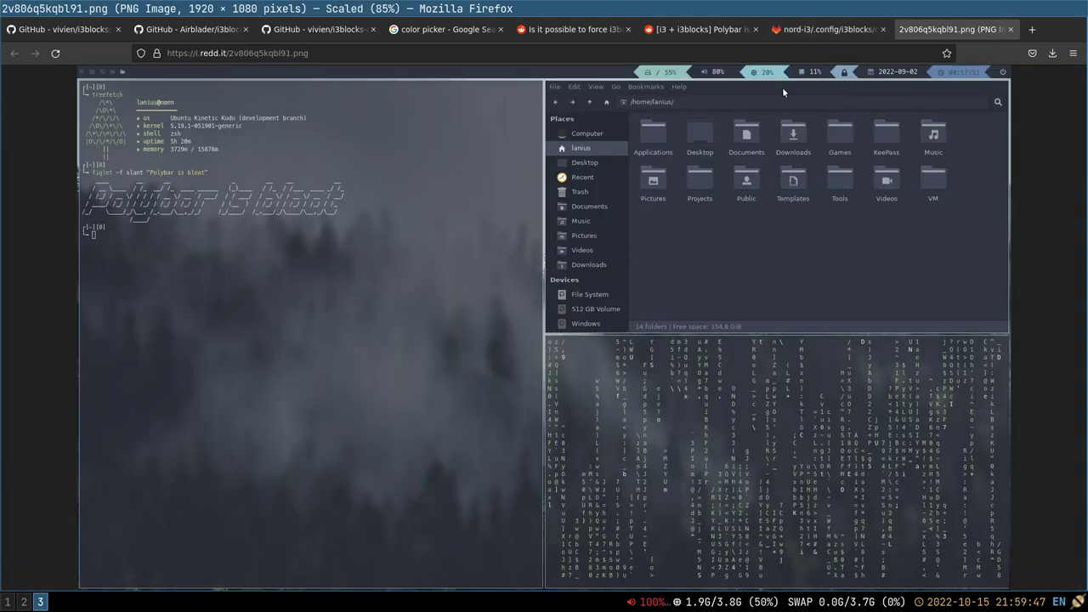
{"action": "key", "text": "ctrl+shift+Tab"}
{"action": "key", "text": "ctrl+shift+Tab"}
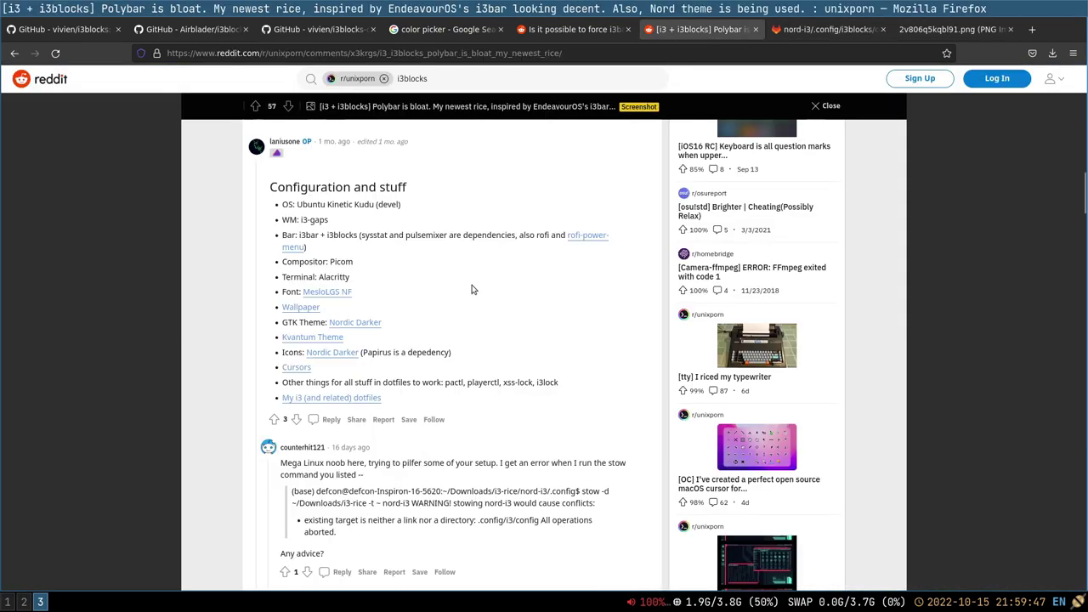
{"action": "left_click", "coordinate": [95, 232]}
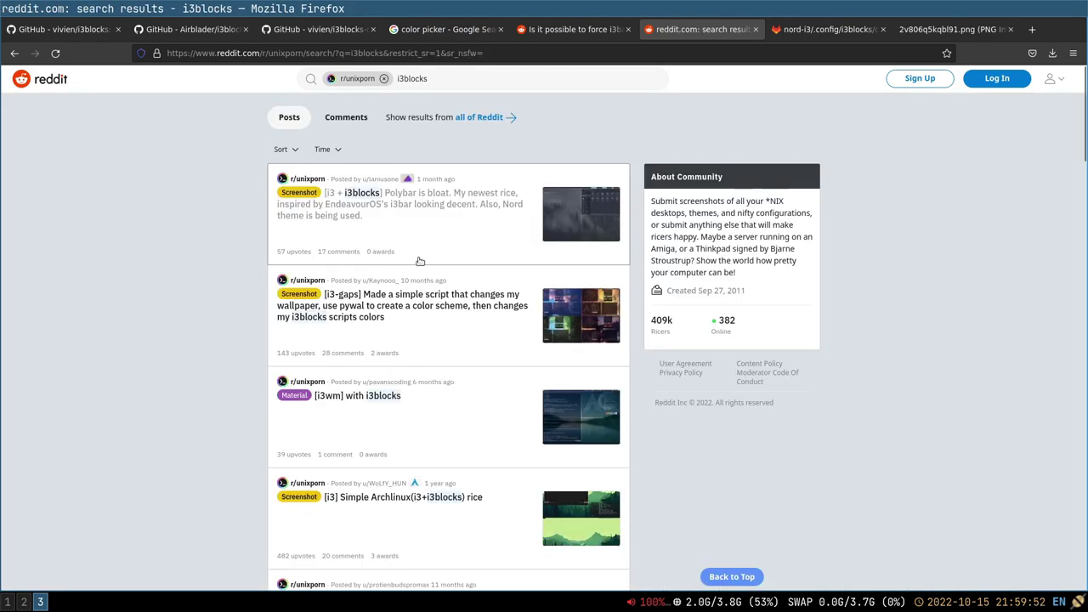
{"action": "left_click", "coordinate": [565, 409]}
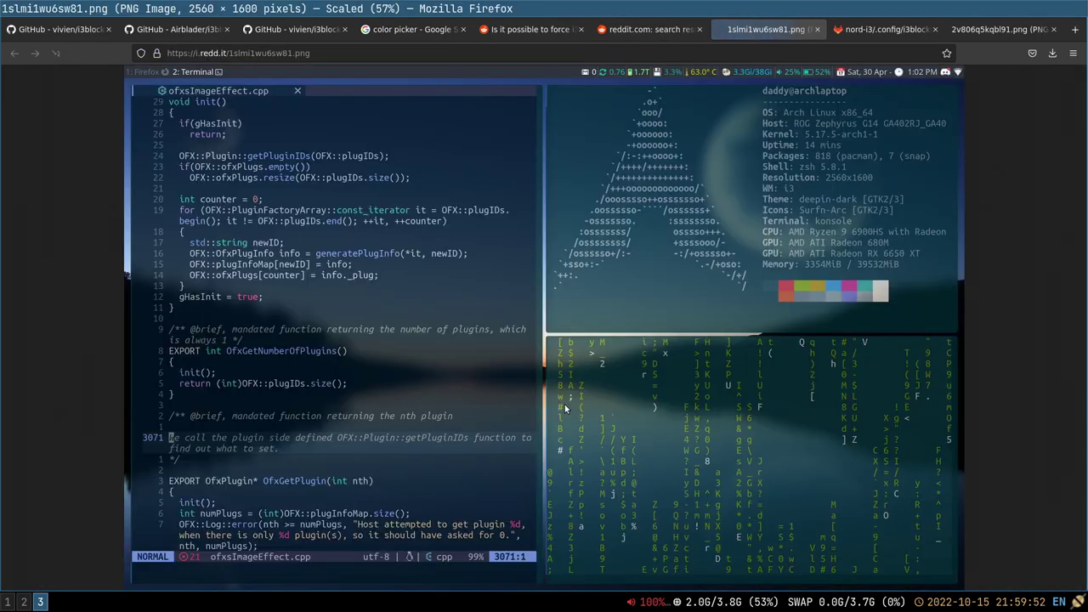